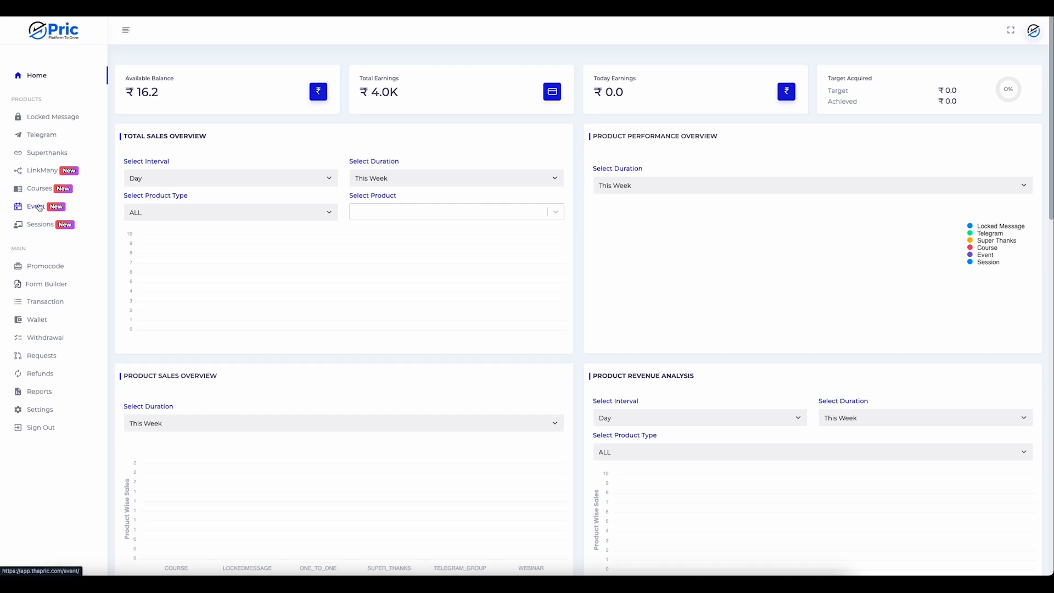
Start launching a new event with the workshop cover image, the title "event managent workshop" and the Education category
{"action": "left_click", "coordinate": [38, 207]}
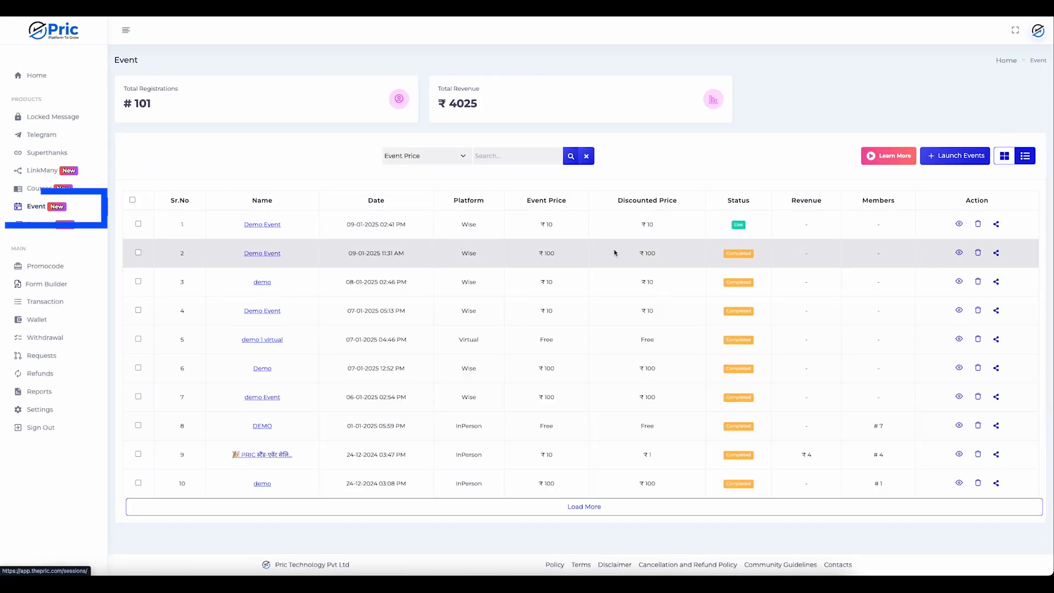
{"action": "left_click", "coordinate": [952, 156]}
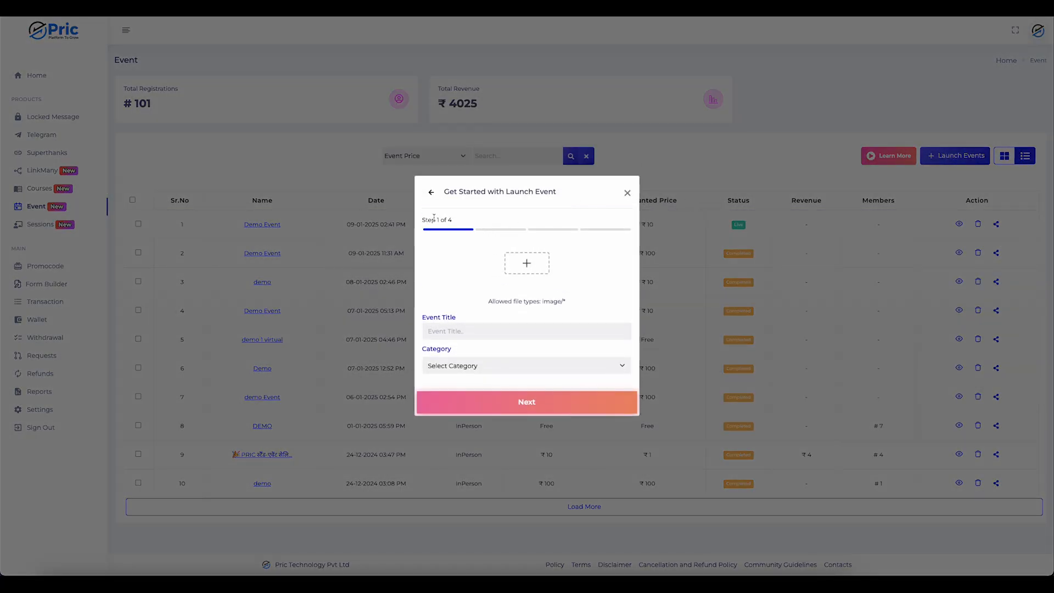
{"action": "left_click", "coordinate": [527, 272]}
{"action": "left_click", "coordinate": [568, 198]}
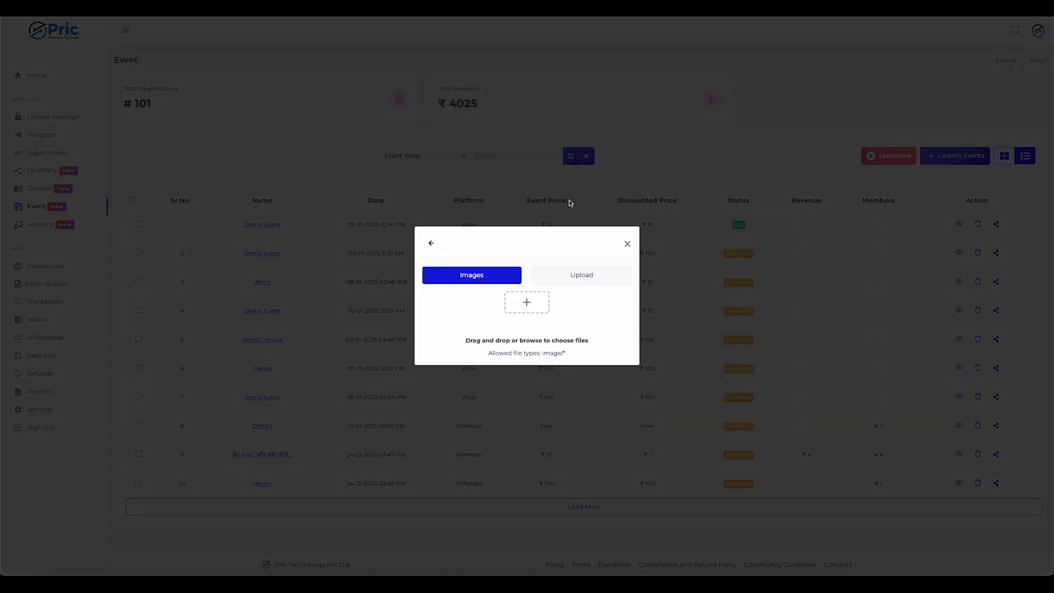
{"action": "left_click", "coordinate": [627, 245]}
{"action": "left_click", "coordinate": [487, 330]}
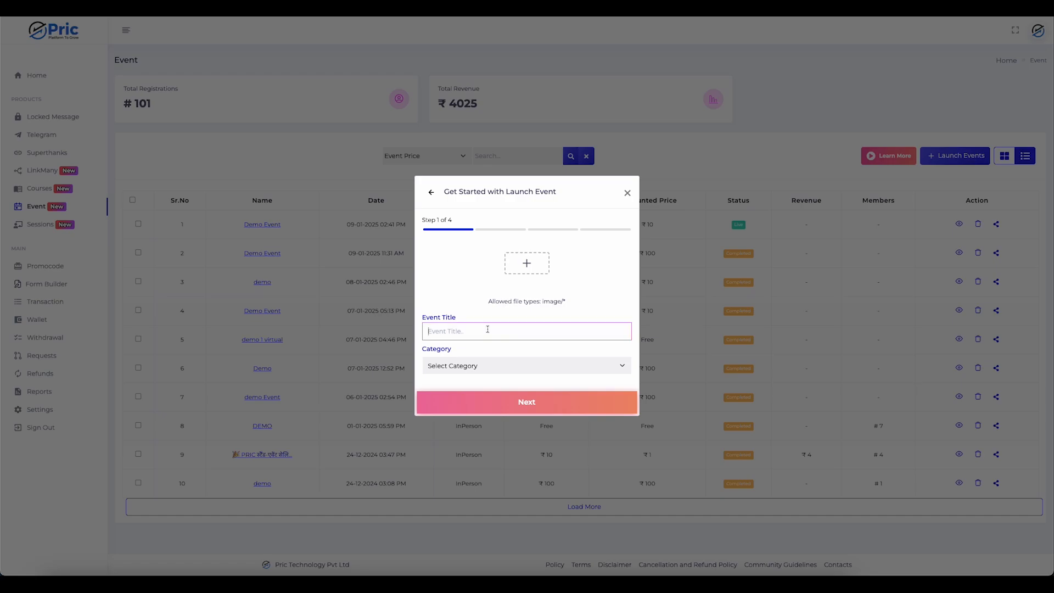
{"action": "type", "text": "event managent workshop"}
{"action": "left_click", "coordinate": [439, 366]}
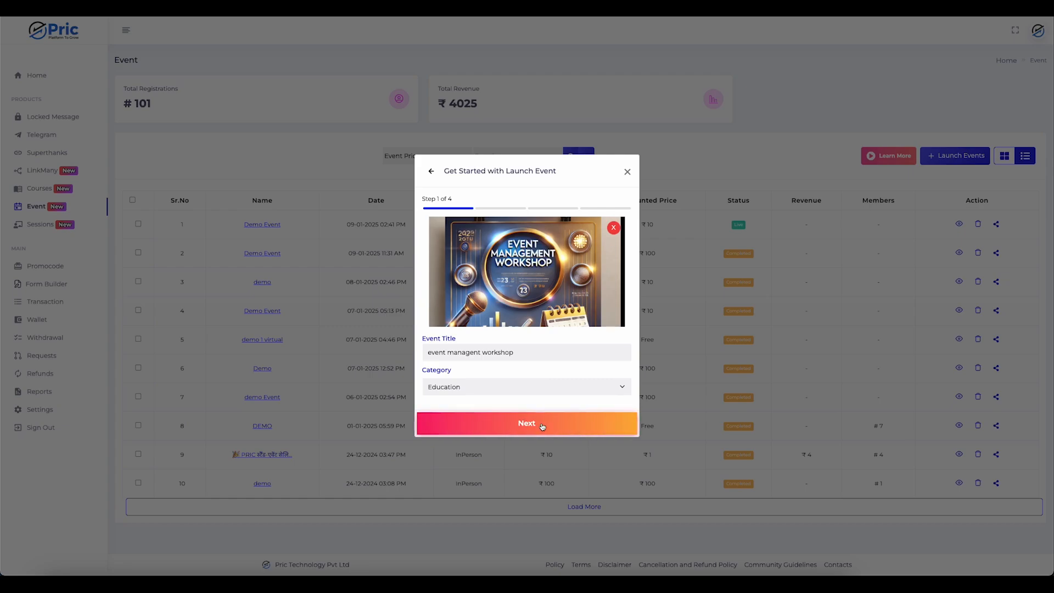
{"action": "left_click", "coordinate": [542, 427]}
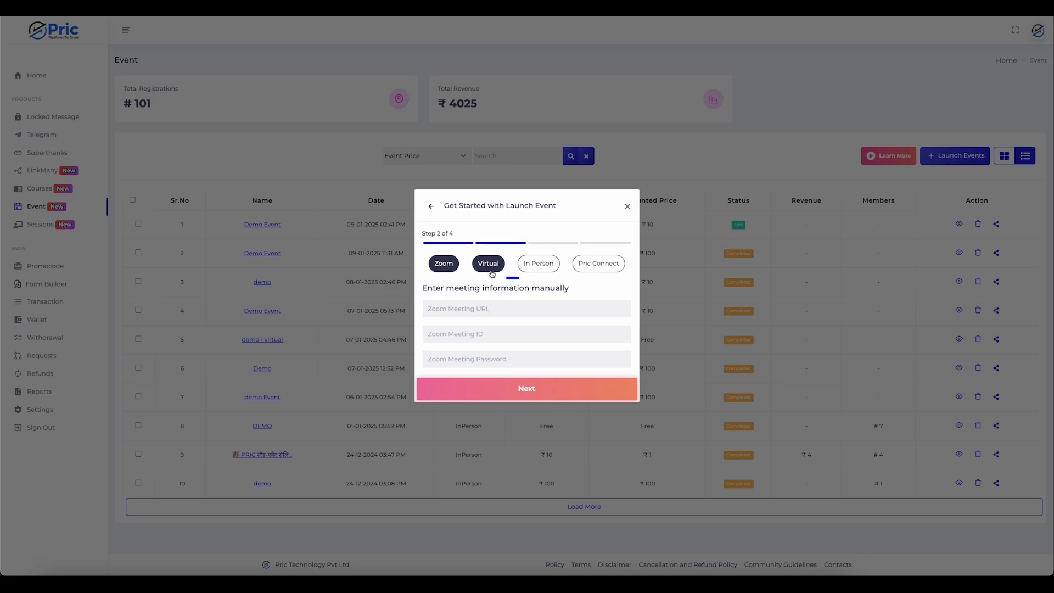
{"action": "left_click", "coordinate": [488, 263]}
{"action": "left_click", "coordinate": [497, 361]}
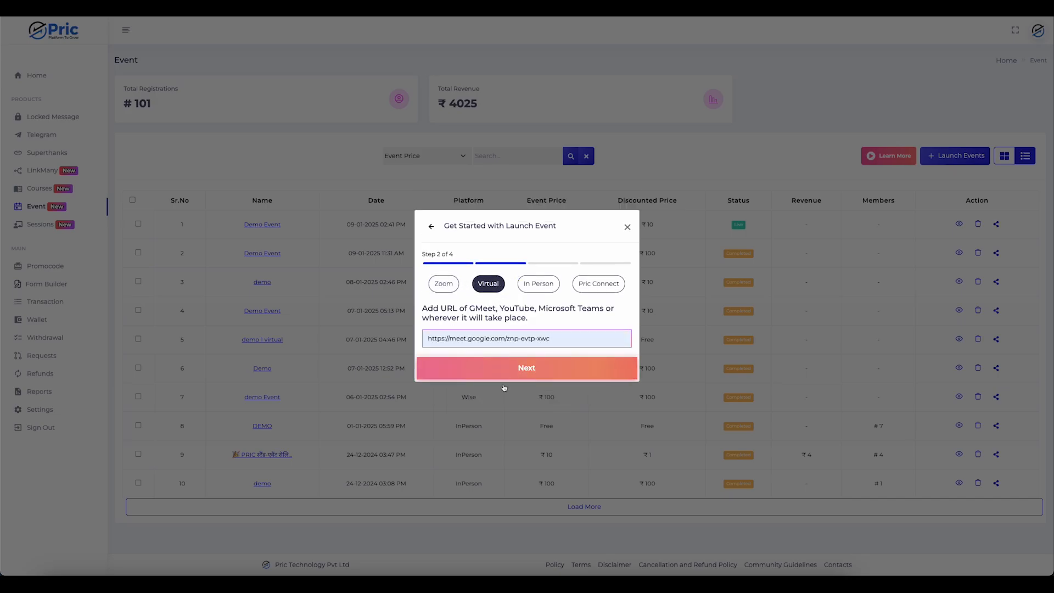
{"action": "left_click", "coordinate": [537, 375]}
Set both the event's start date and end date to 10/01/2025
{"action": "left_click", "coordinate": [467, 248]}
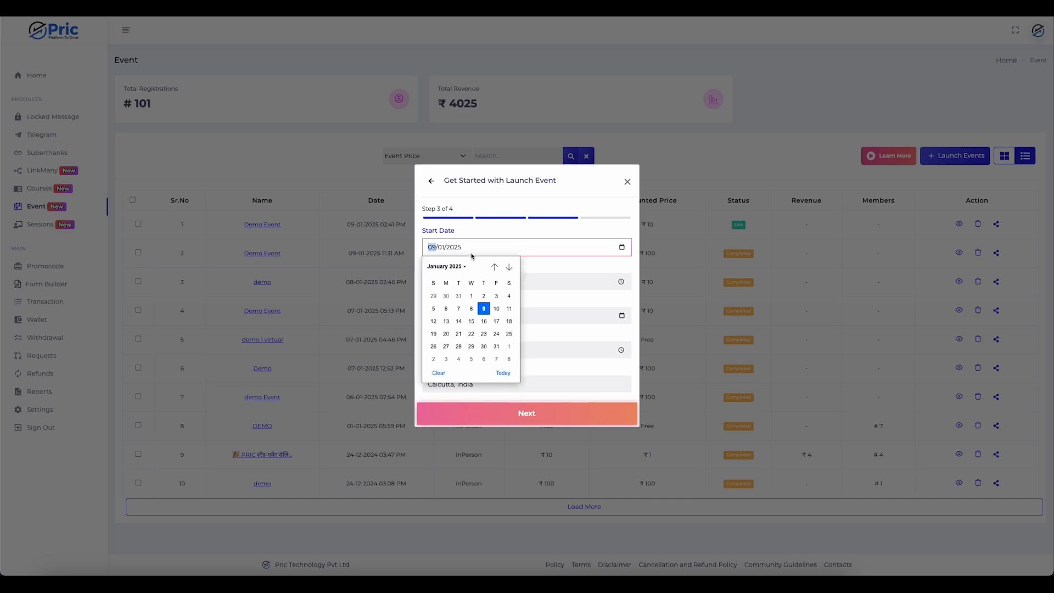
{"action": "left_click", "coordinate": [496, 308]}
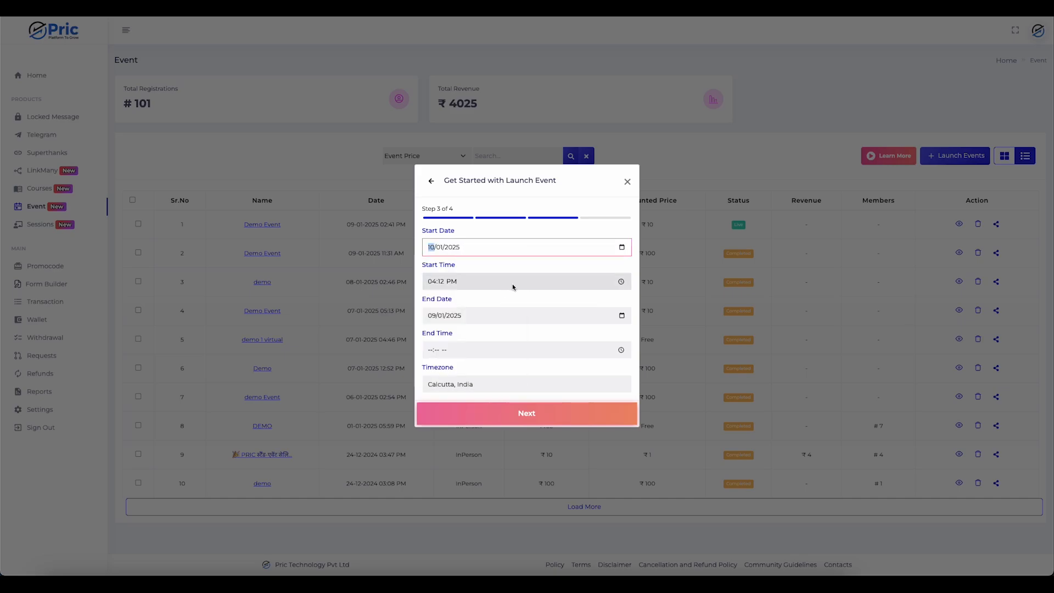
{"action": "left_click", "coordinate": [457, 316]}
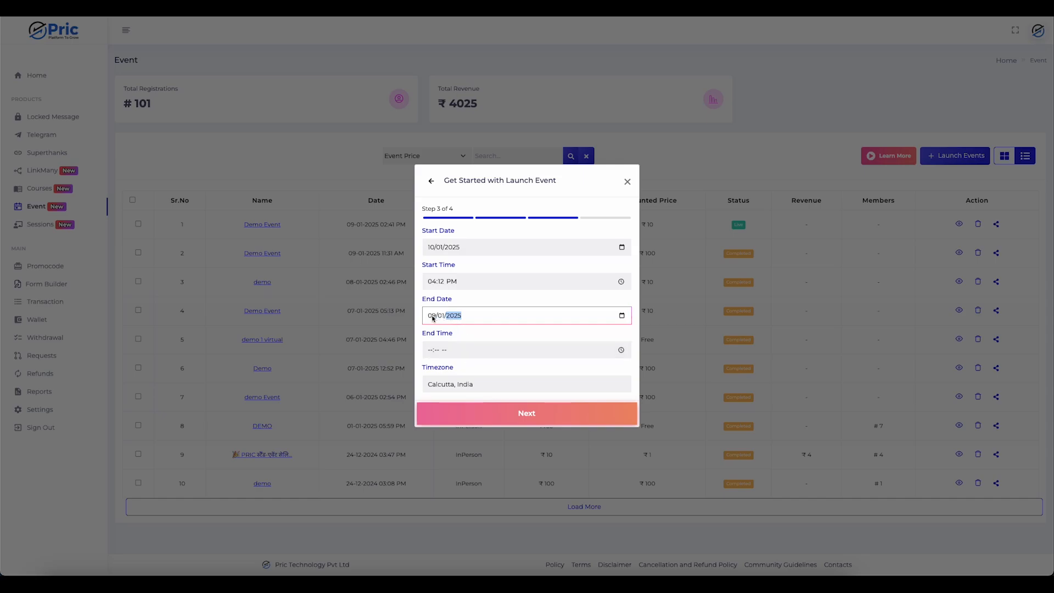
{"action": "left_click", "coordinate": [434, 316]}
{"action": "left_click", "coordinate": [497, 377]}
Set the event's end time to 06:51 PM and proceed to the ticket settings
{"action": "left_click", "coordinate": [467, 350]}
{"action": "left_click", "coordinate": [468, 352]}
{"action": "left_click", "coordinate": [467, 354]}
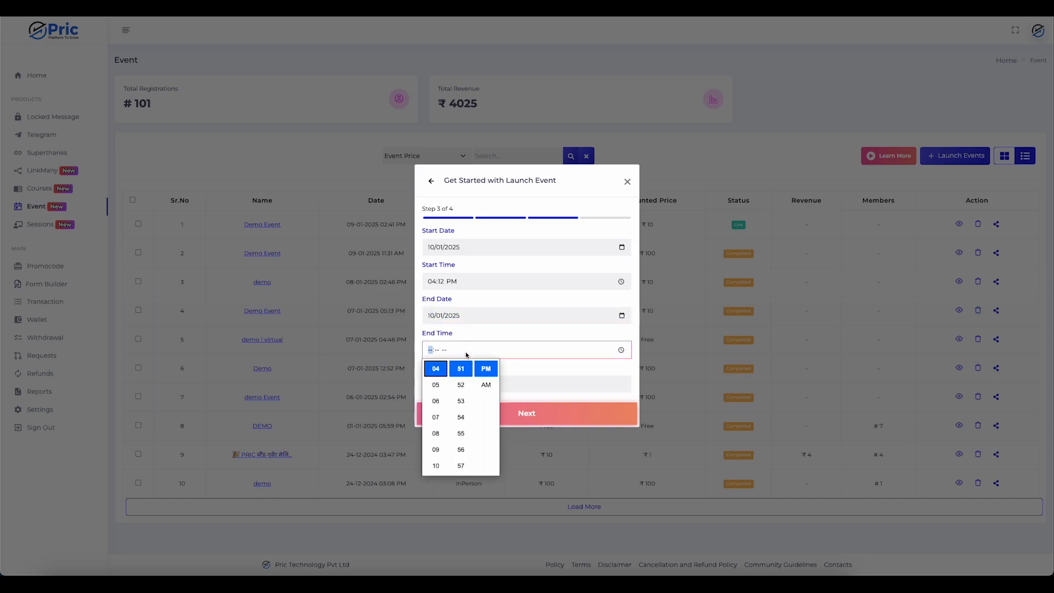
{"action": "left_click", "coordinate": [436, 401]}
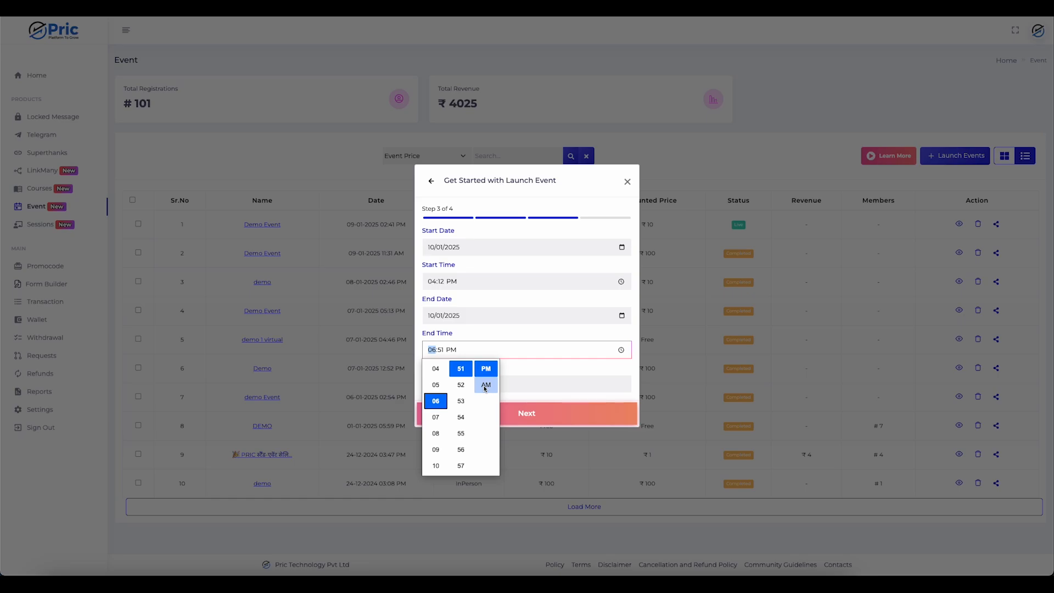
{"action": "left_click", "coordinate": [500, 330]}
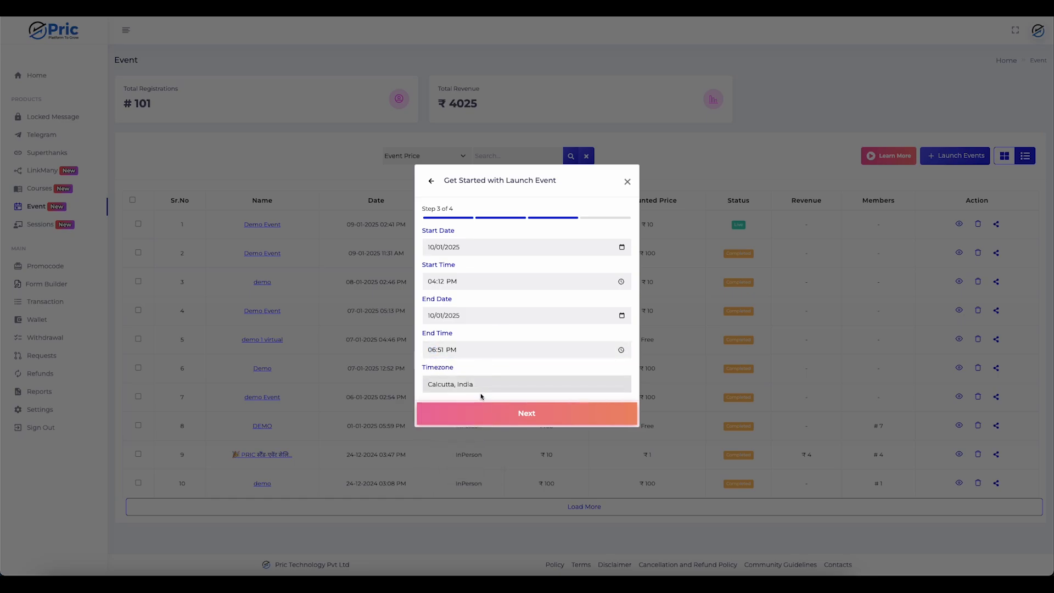
{"action": "left_click", "coordinate": [481, 422]}
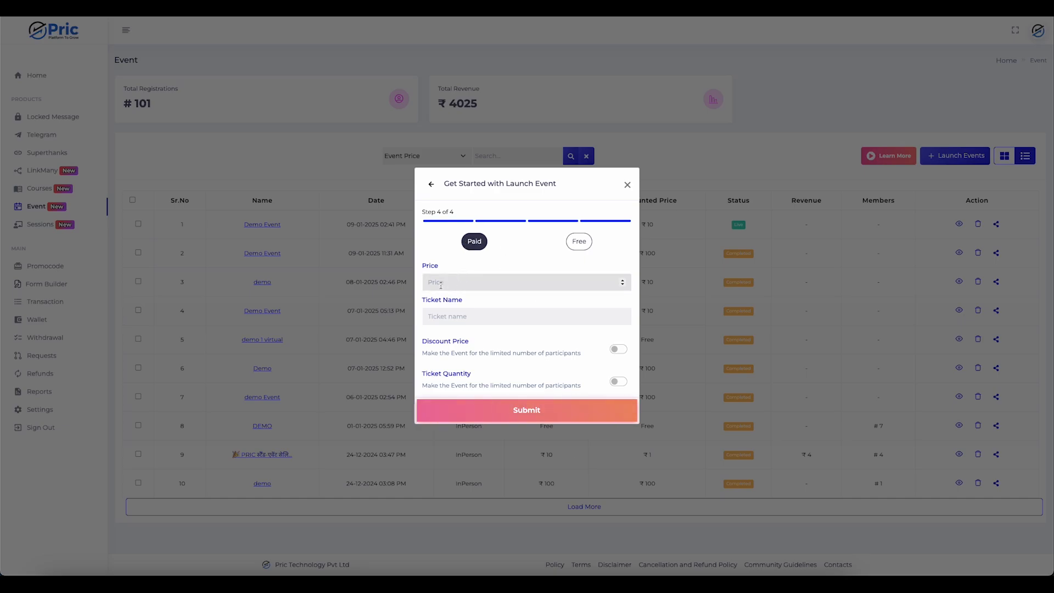
{"action": "left_click", "coordinate": [531, 281]}
{"action": "left_click", "coordinate": [467, 316]}
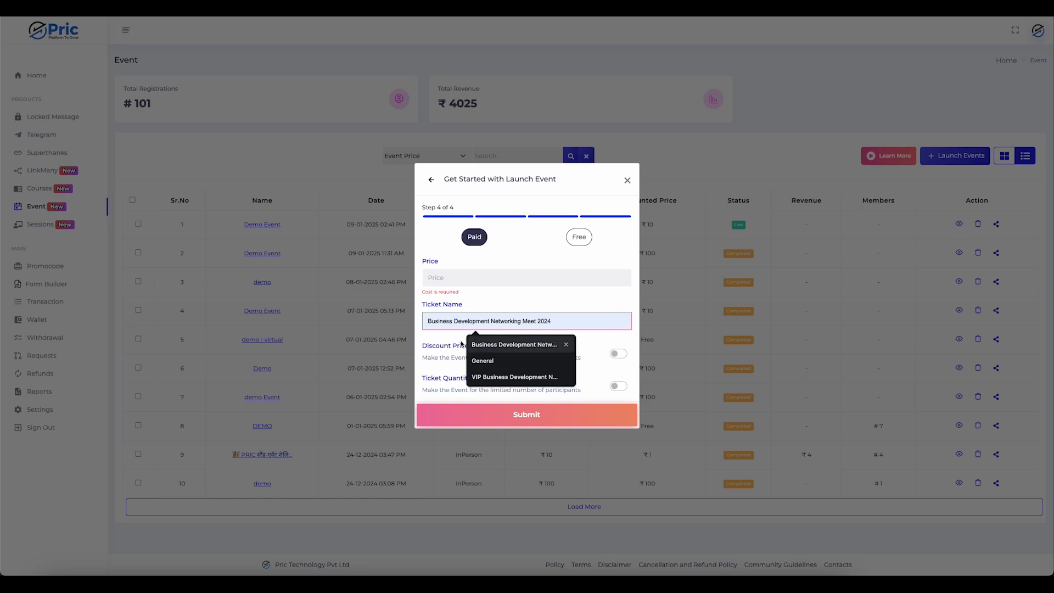
{"action": "left_click", "coordinate": [443, 361]}
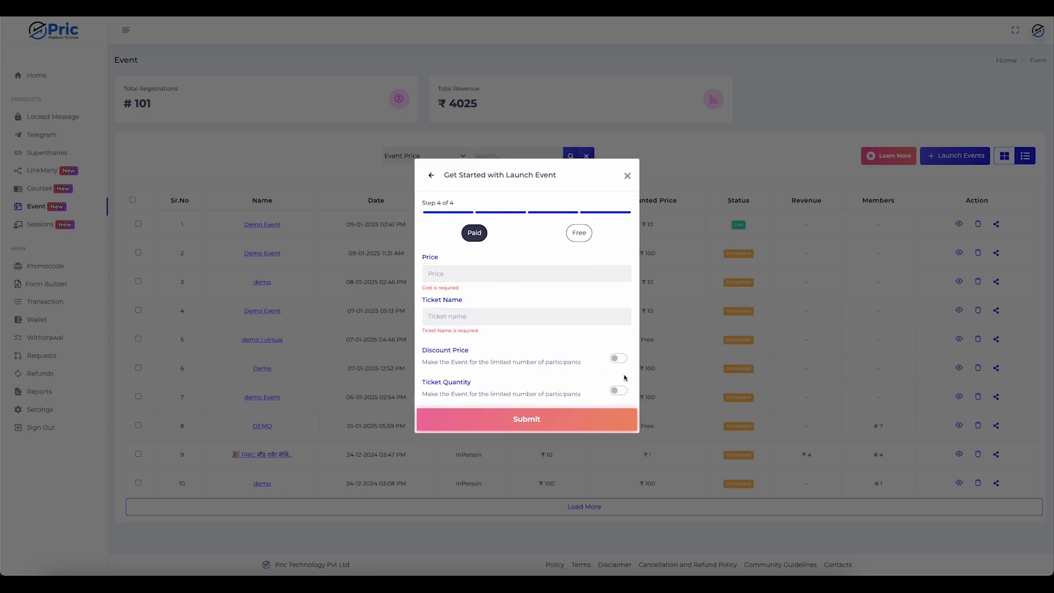
{"action": "left_click", "coordinate": [619, 358]}
{"action": "left_click", "coordinate": [618, 346]}
{"action": "left_click", "coordinate": [618, 390]}
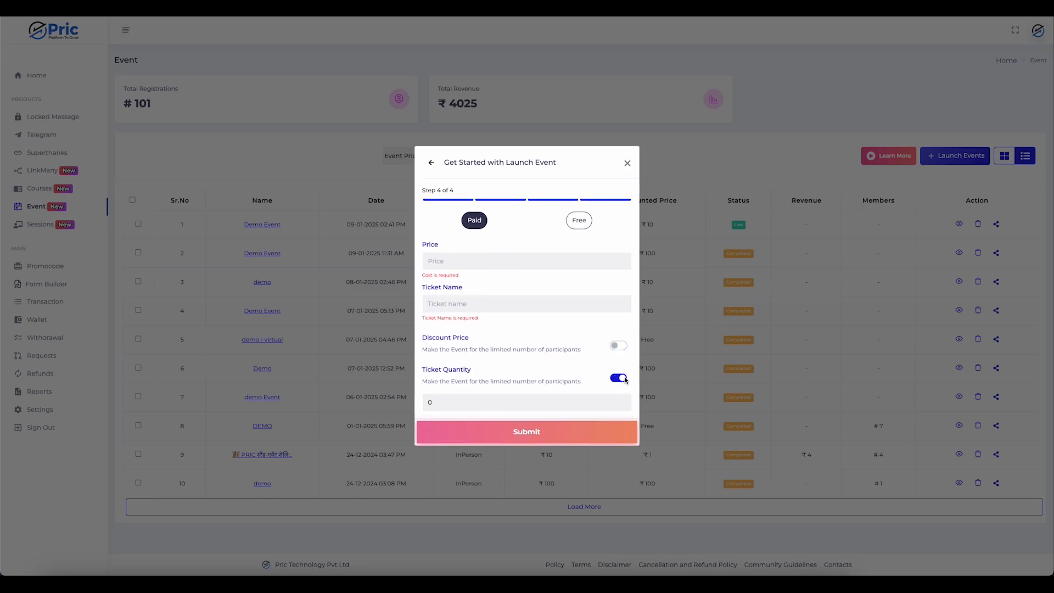
{"action": "left_click", "coordinate": [620, 378]}
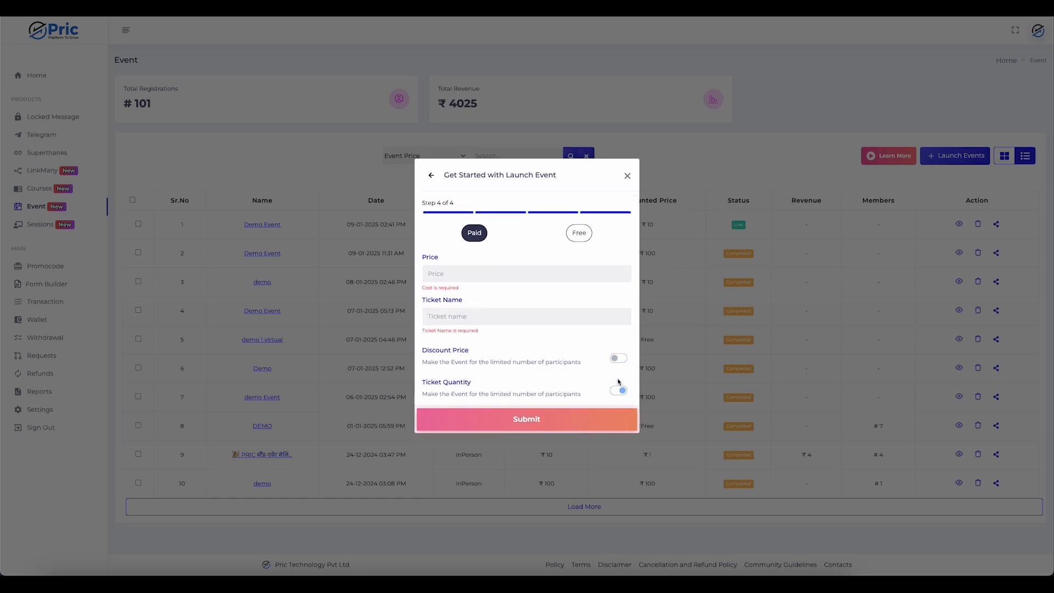
Make the event free with a ticket named General limited to a quantity of 100, and submit the event
{"action": "left_click", "coordinate": [577, 235]}
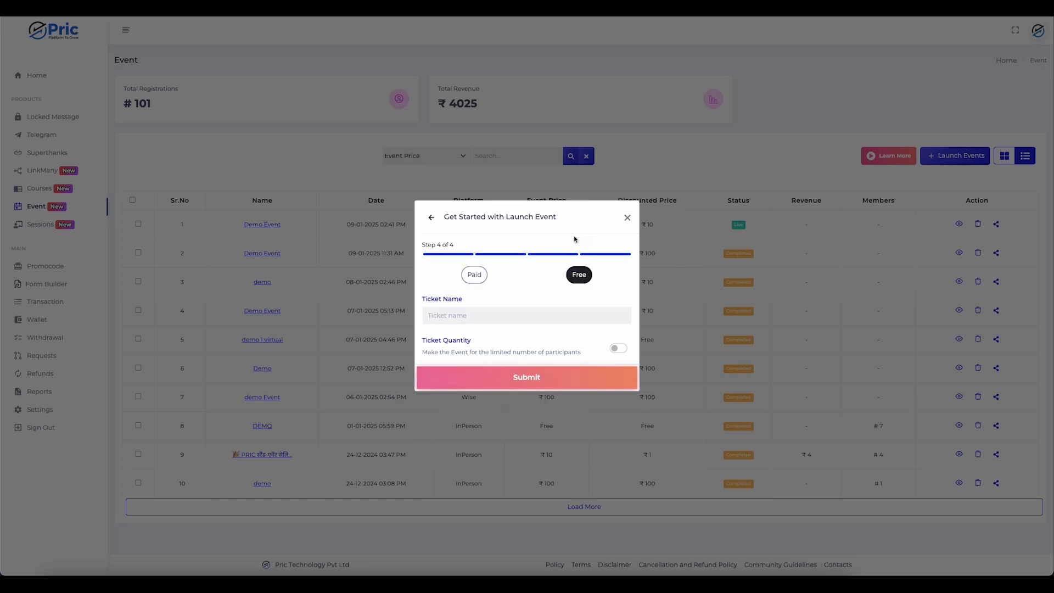
{"action": "left_click", "coordinate": [457, 317]}
{"action": "left_click", "coordinate": [577, 274]}
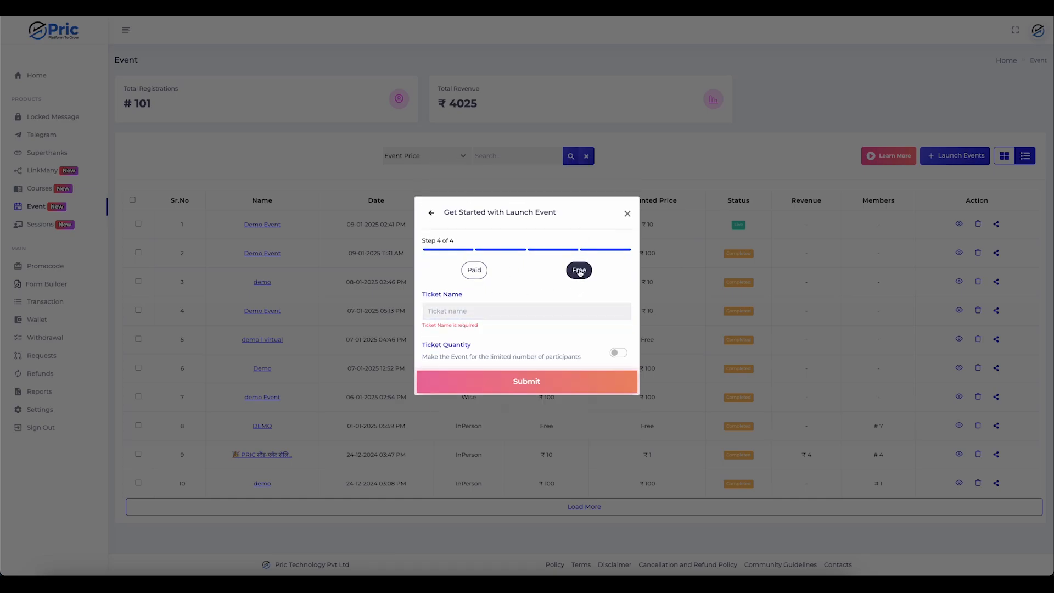
{"action": "left_click", "coordinate": [499, 308]}
{"action": "left_click", "coordinate": [483, 351]}
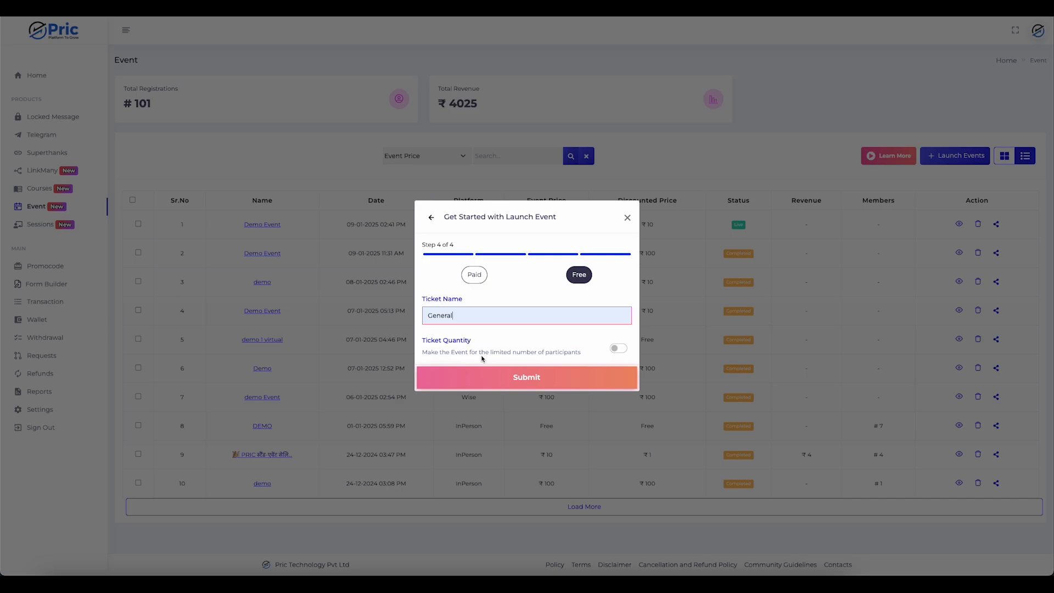
{"action": "left_click", "coordinate": [620, 350]}
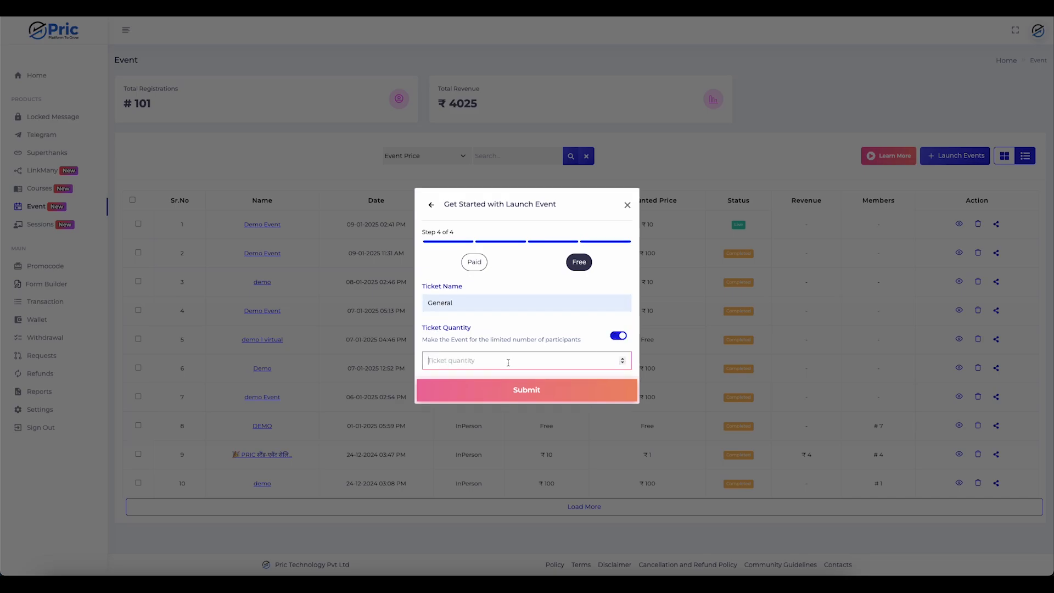
{"action": "type", "text": "100"}
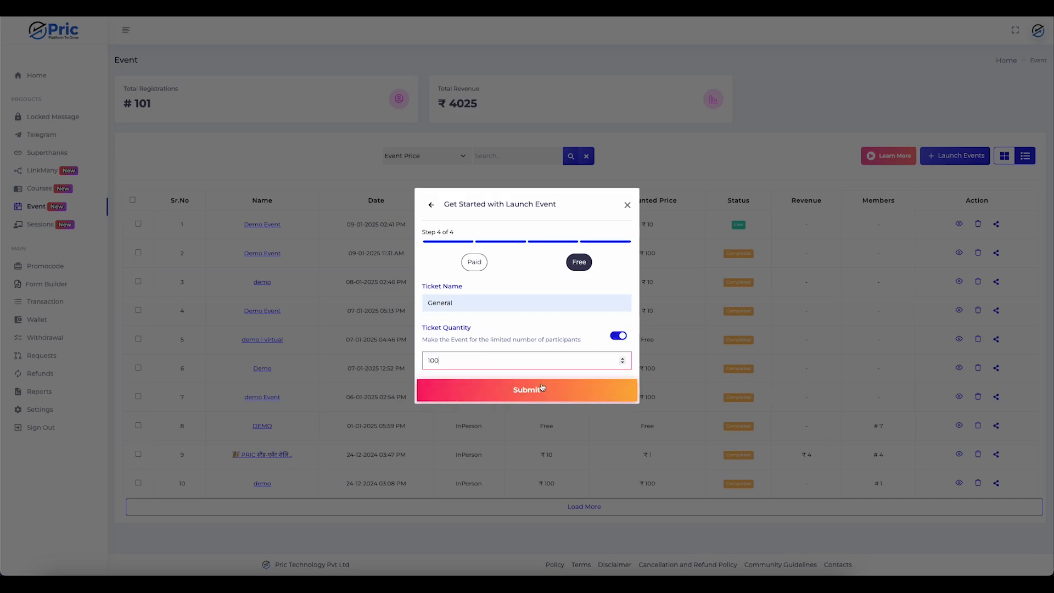
{"action": "left_click", "coordinate": [524, 389]}
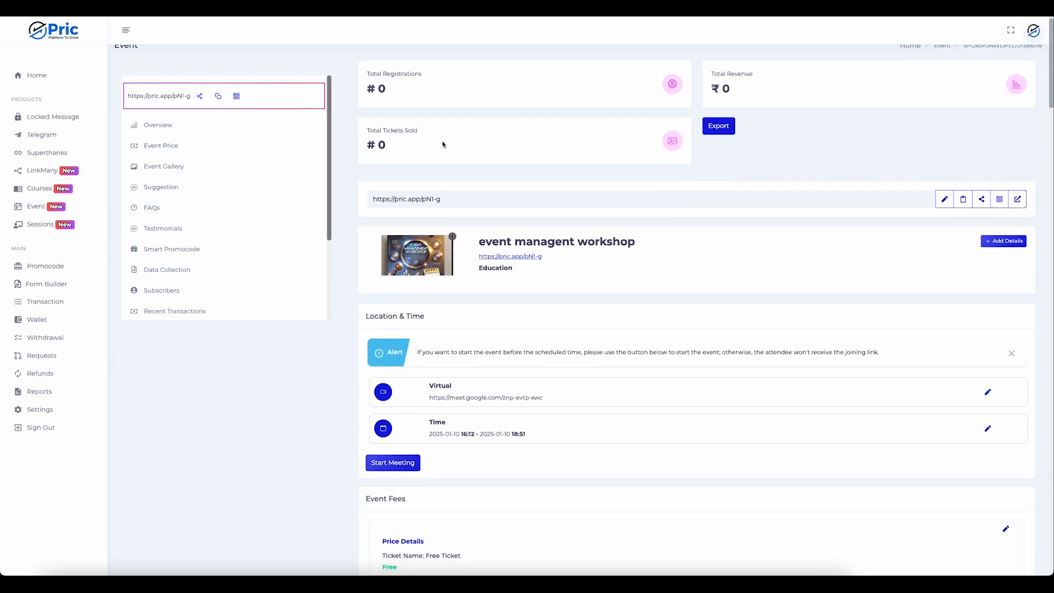
Review the new event's total registrations, total revenue and total tickets sold
{"action": "left_click_drag", "start_coordinate": [368, 91], "coordinate": [430, 91]}
{"action": "left_click", "coordinate": [364, 87]}
{"action": "left_click_drag", "start_coordinate": [710, 89], "coordinate": [764, 90]}
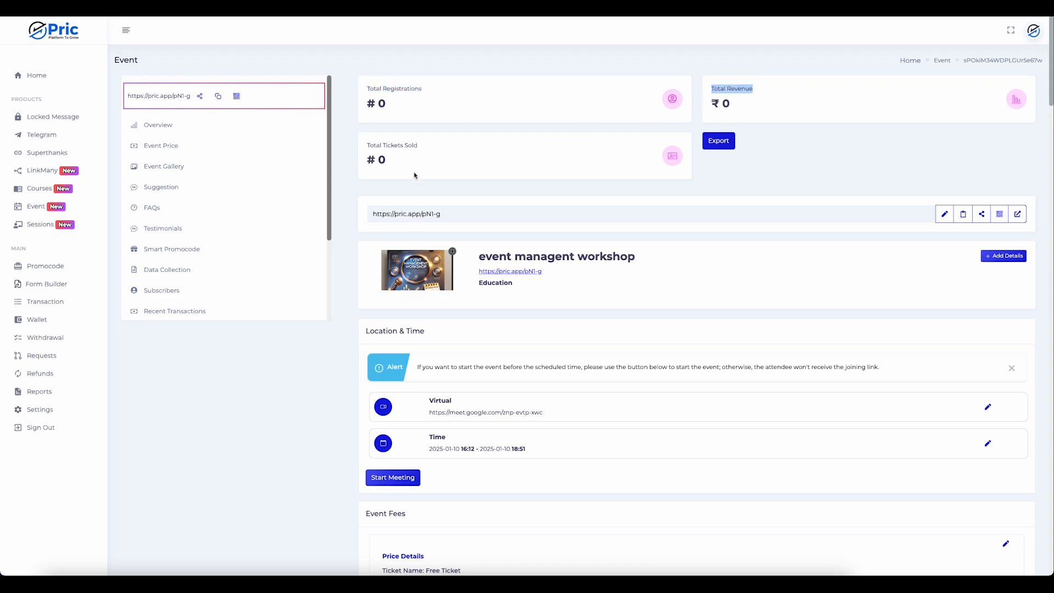
{"action": "left_click_drag", "start_coordinate": [366, 145], "coordinate": [434, 147]}
{"action": "left_click", "coordinate": [437, 149]}
View the QR code for the event's product link and close it again
{"action": "scroll", "coordinate": [436, 192], "scroll_direction": "down", "scroll_amount": 2}
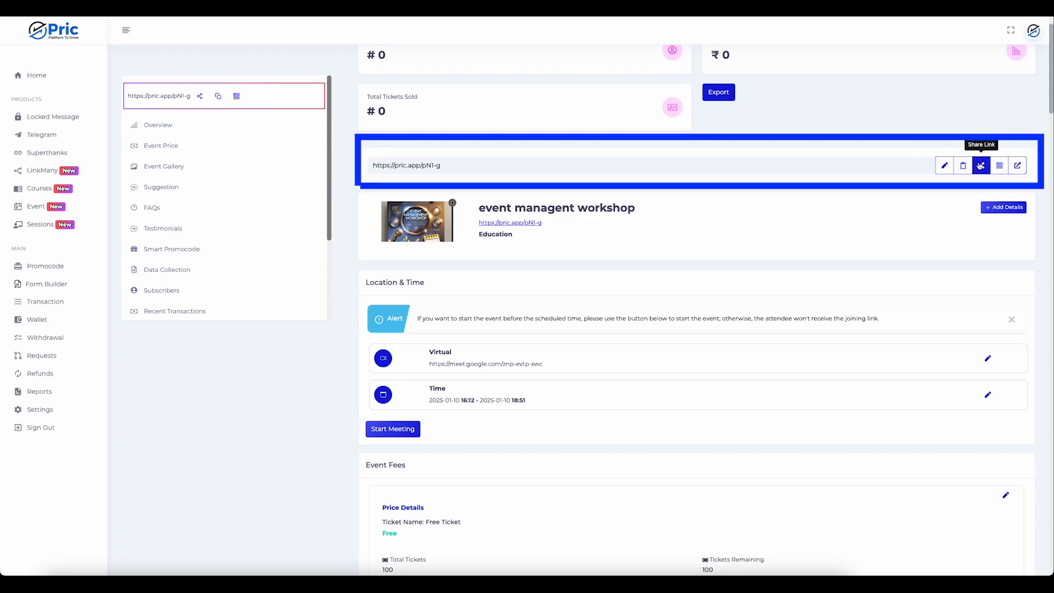
{"action": "left_click", "coordinate": [1000, 166]}
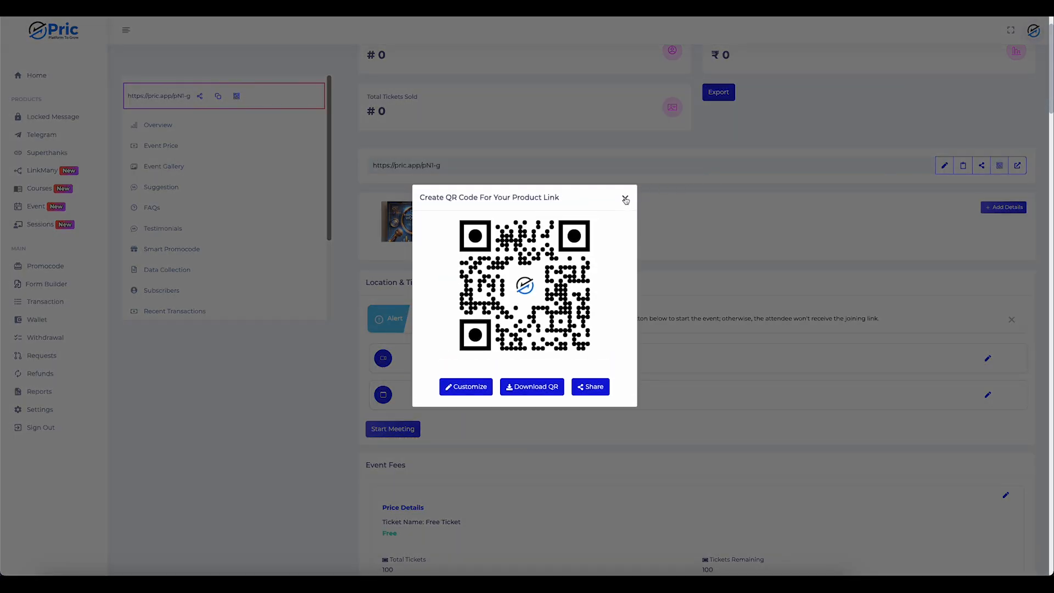
{"action": "left_click", "coordinate": [625, 199]}
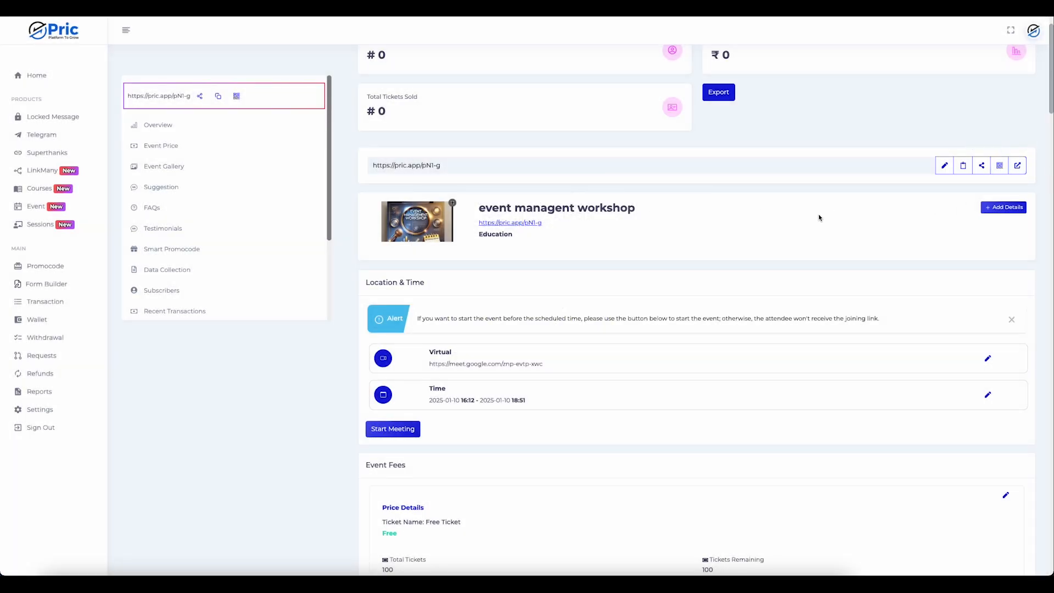
Add the language Hindi and the event type Webinar to the event's details and save them
{"action": "scroll", "coordinate": [567, 259], "scroll_direction": "down", "scroll_amount": 1}
{"action": "scroll", "coordinate": [492, 208], "scroll_direction": "down", "scroll_amount": 1}
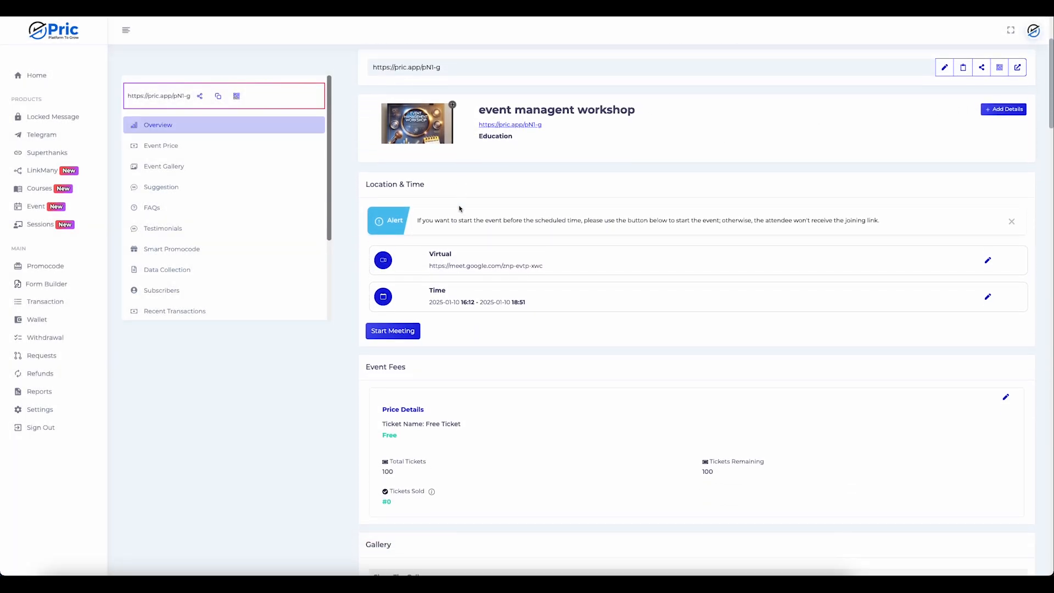
{"action": "scroll", "coordinate": [562, 231], "scroll_direction": "up", "scroll_amount": 1}
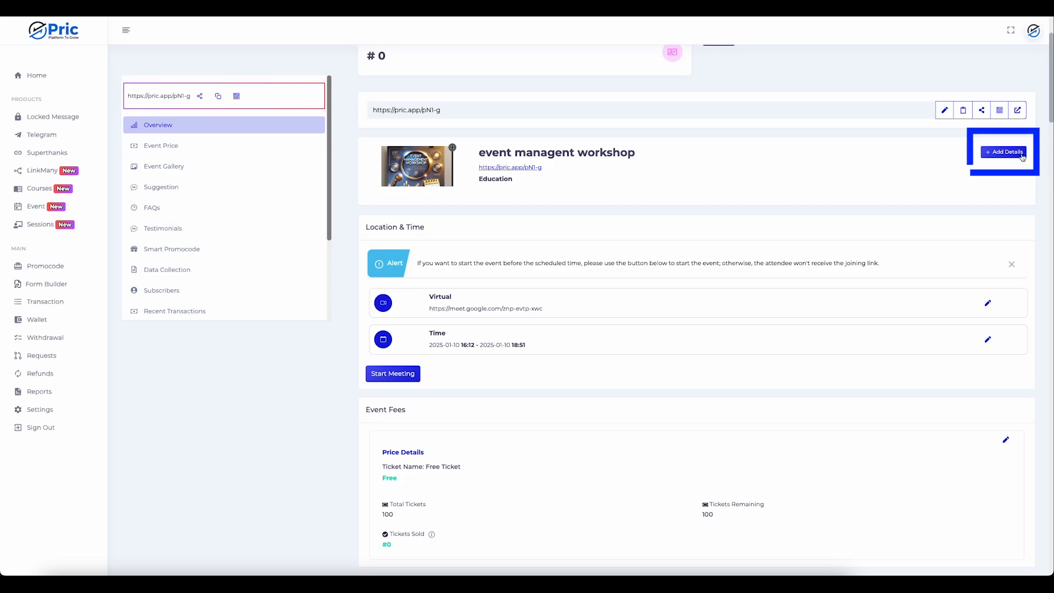
{"action": "left_click", "coordinate": [1002, 155]}
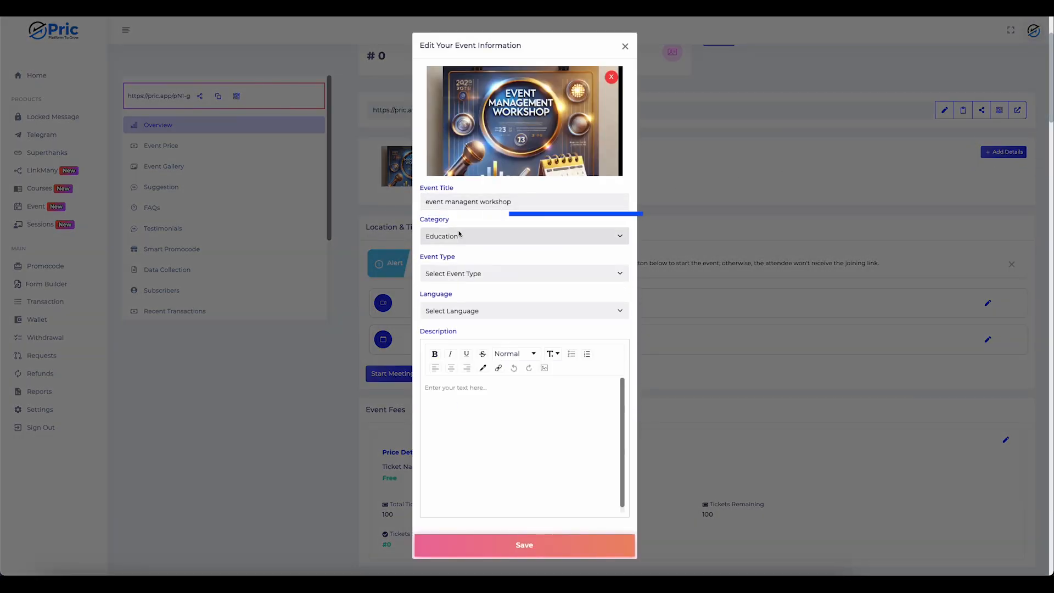
{"action": "left_click", "coordinate": [443, 309]}
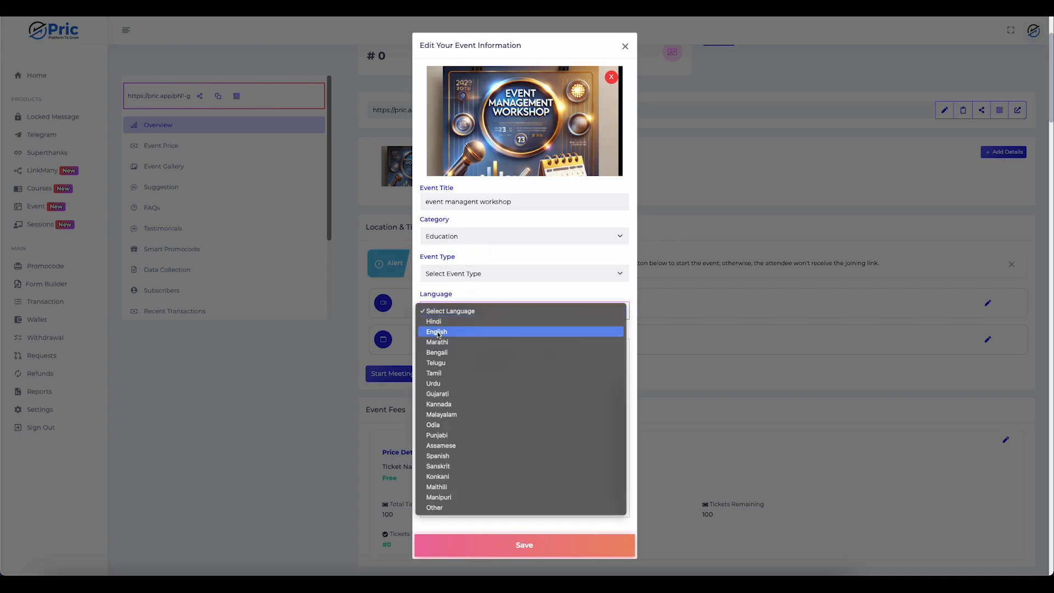
{"action": "left_click", "coordinate": [440, 323]}
{"action": "left_click", "coordinate": [456, 279]}
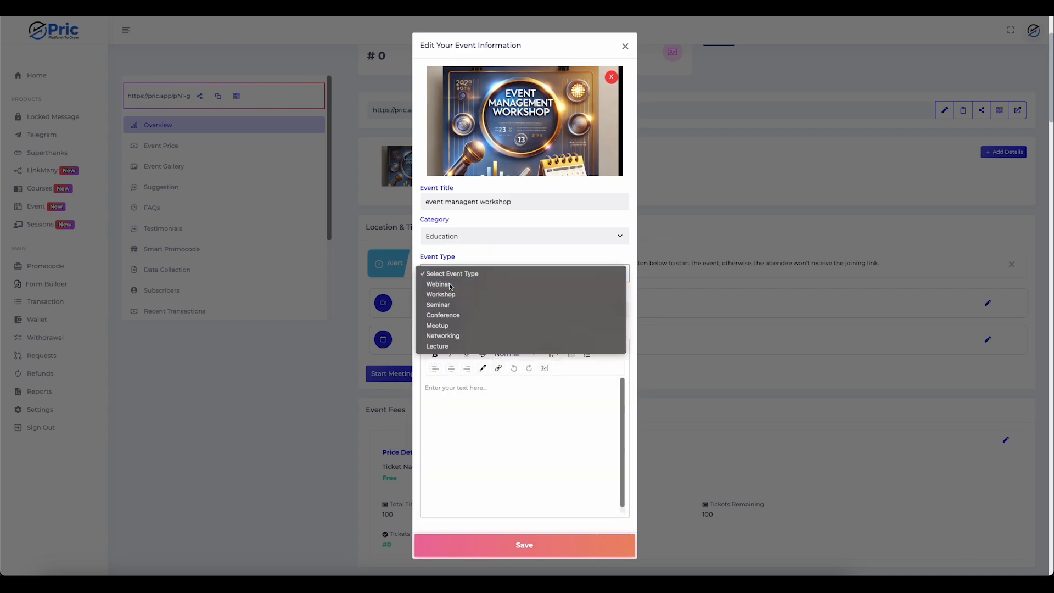
{"action": "left_click", "coordinate": [451, 285]}
{"action": "left_click", "coordinate": [544, 544]}
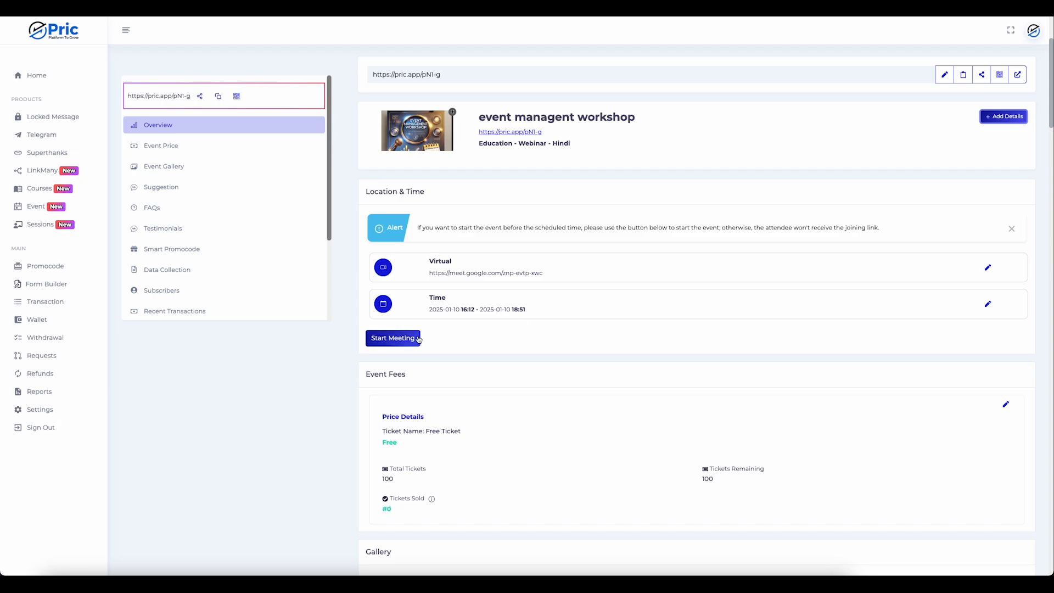
Go to the list of events and open the event managent workshop from it
{"action": "scroll", "coordinate": [439, 335], "scroll_direction": "down", "scroll_amount": 2}
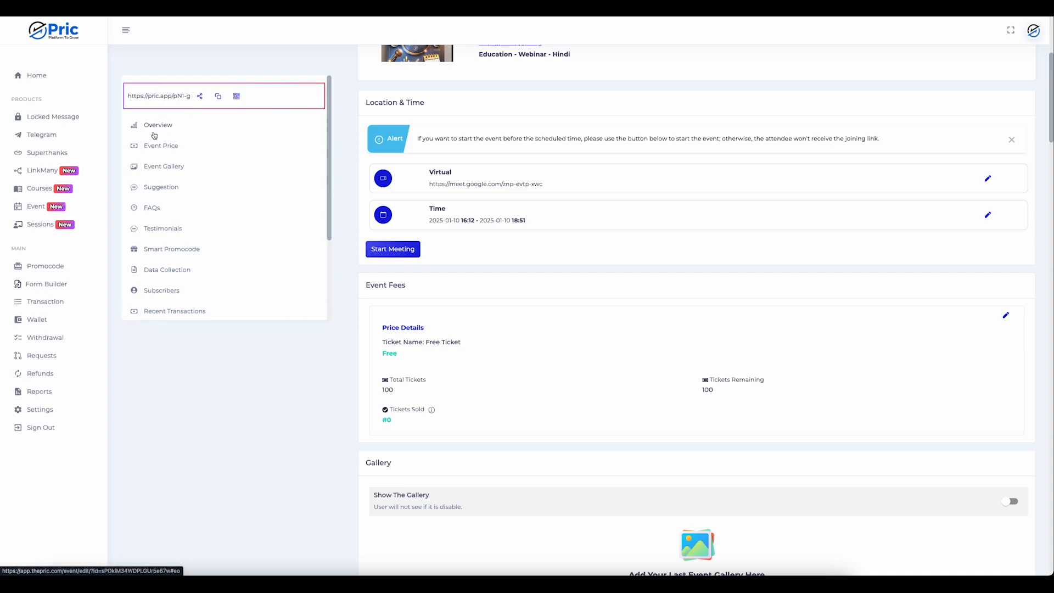
{"action": "scroll", "coordinate": [164, 266], "scroll_direction": "up", "scroll_amount": 5}
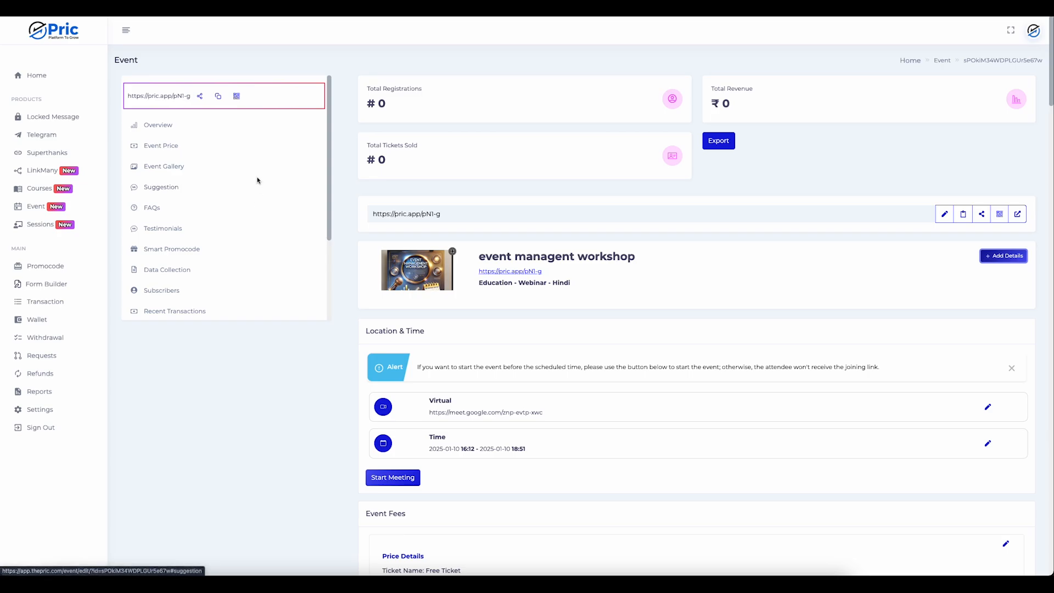
{"action": "left_click", "coordinate": [38, 210]}
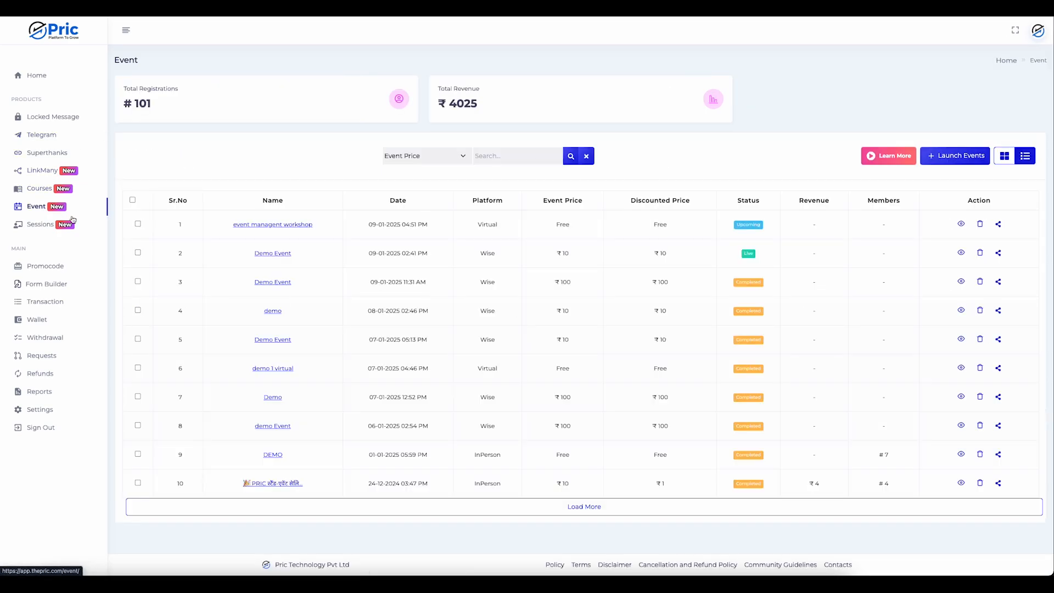
{"action": "left_click", "coordinate": [269, 226]}
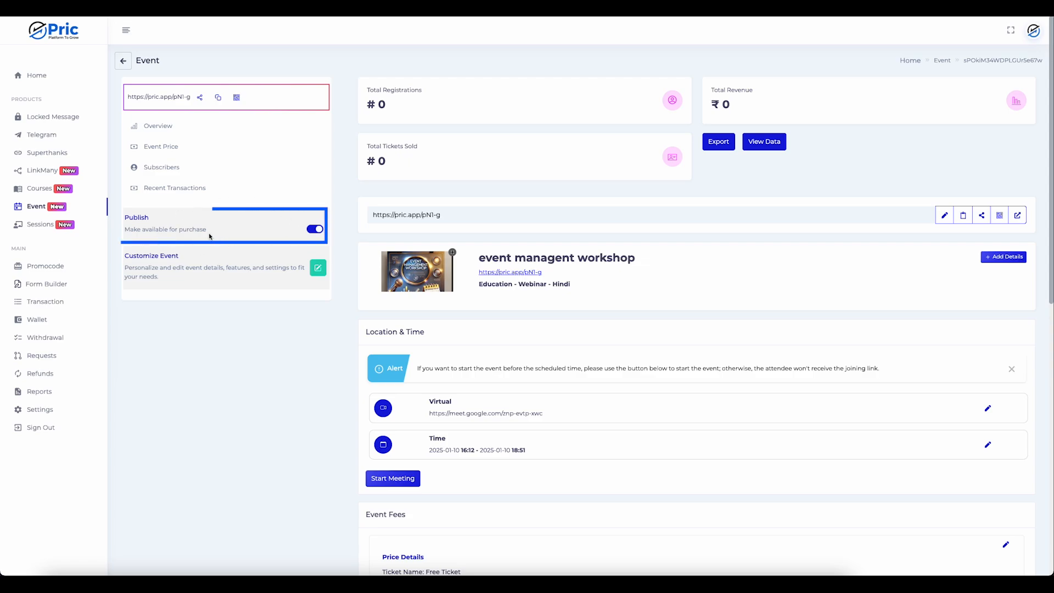
Switch the event's publishing off and on again, and open the event for customization
{"action": "left_click", "coordinate": [315, 229]}
{"action": "left_click", "coordinate": [316, 230]}
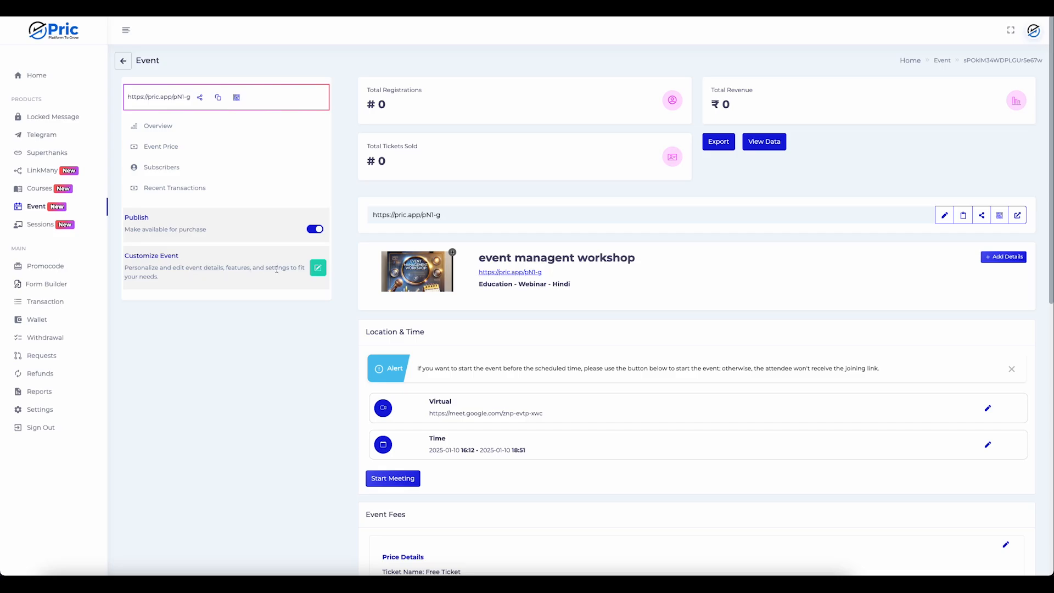
{"action": "left_click", "coordinate": [313, 273]}
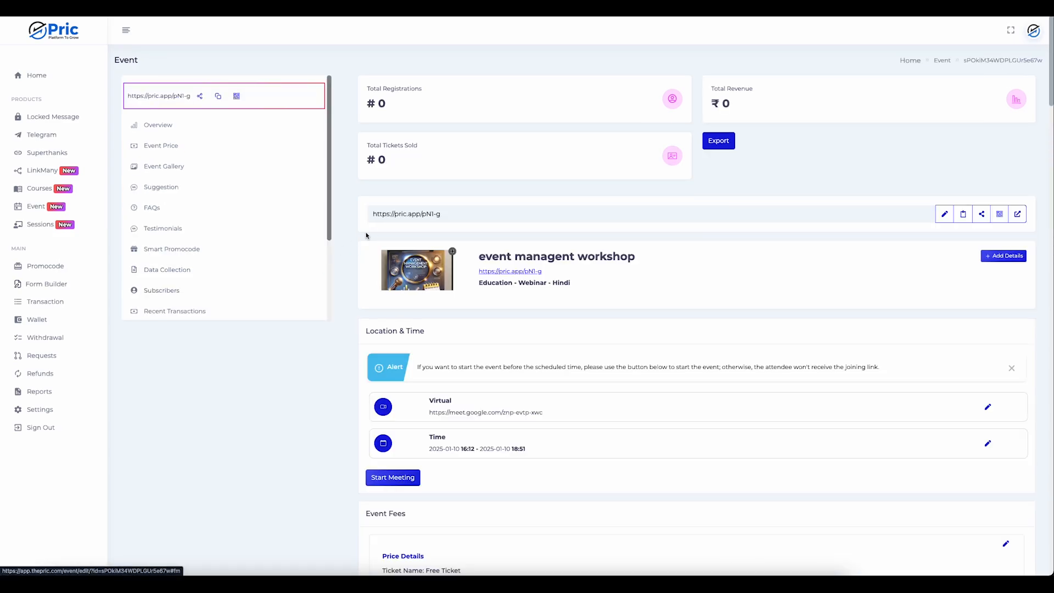
Start a gallery entry with the section title "workshop photo", look over its media options and close the form without saving
{"action": "scroll", "coordinate": [507, 257], "scroll_direction": "down", "scroll_amount": 5}
{"action": "scroll", "coordinate": [507, 257], "scroll_direction": "down", "scroll_amount": 5}
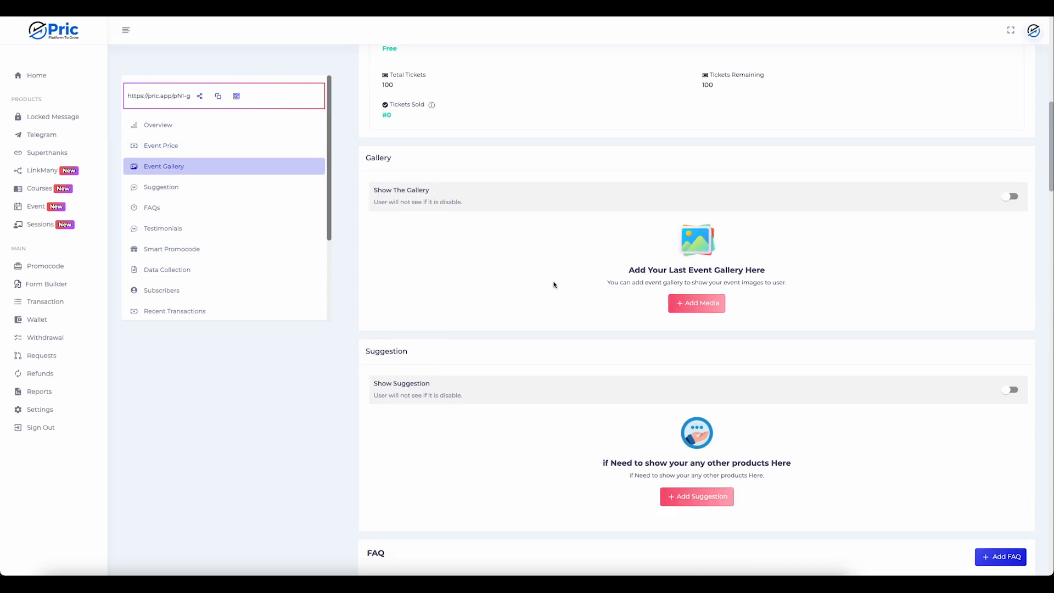
{"action": "left_click", "coordinate": [692, 308]}
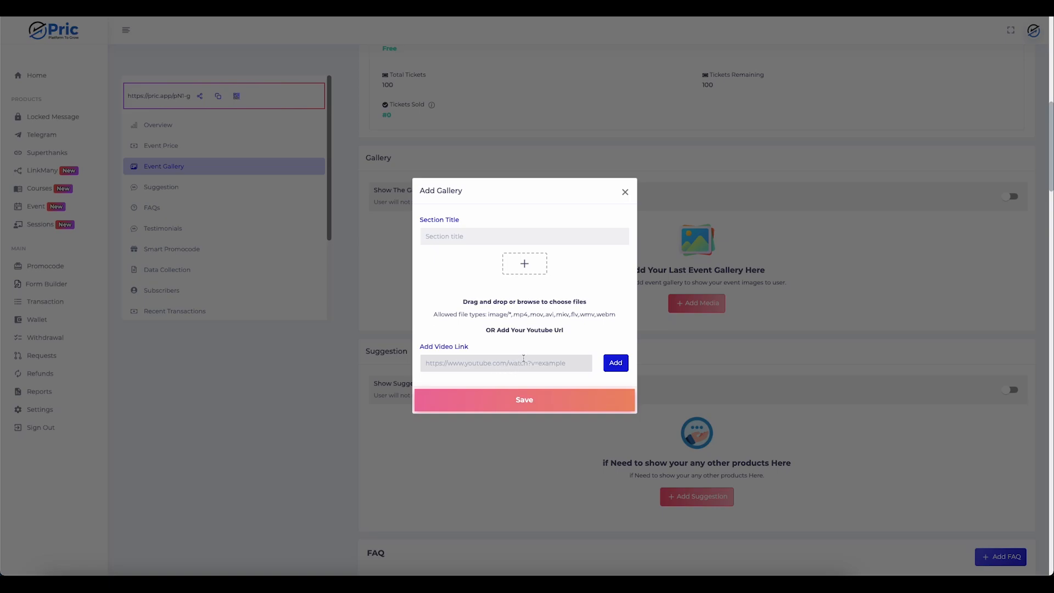
{"action": "left_click", "coordinate": [472, 238]}
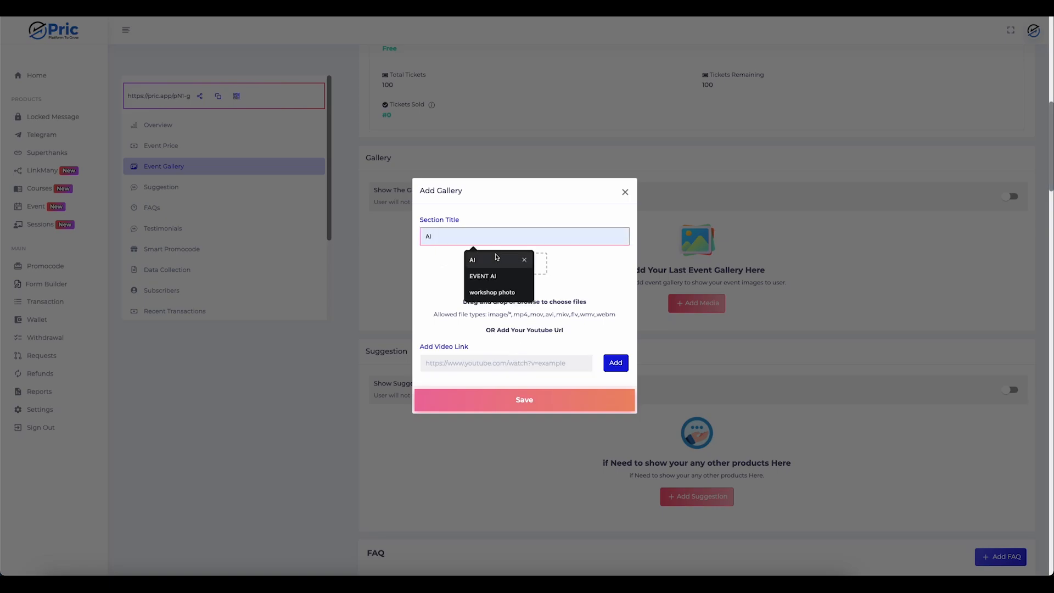
{"action": "left_click", "coordinate": [486, 292]}
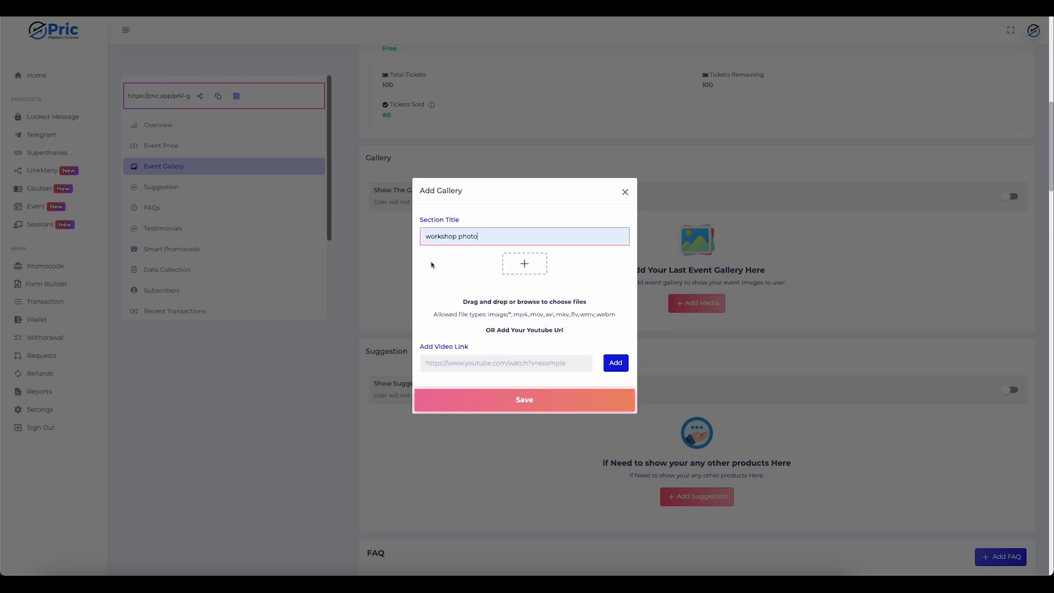
{"action": "left_click", "coordinate": [469, 366]}
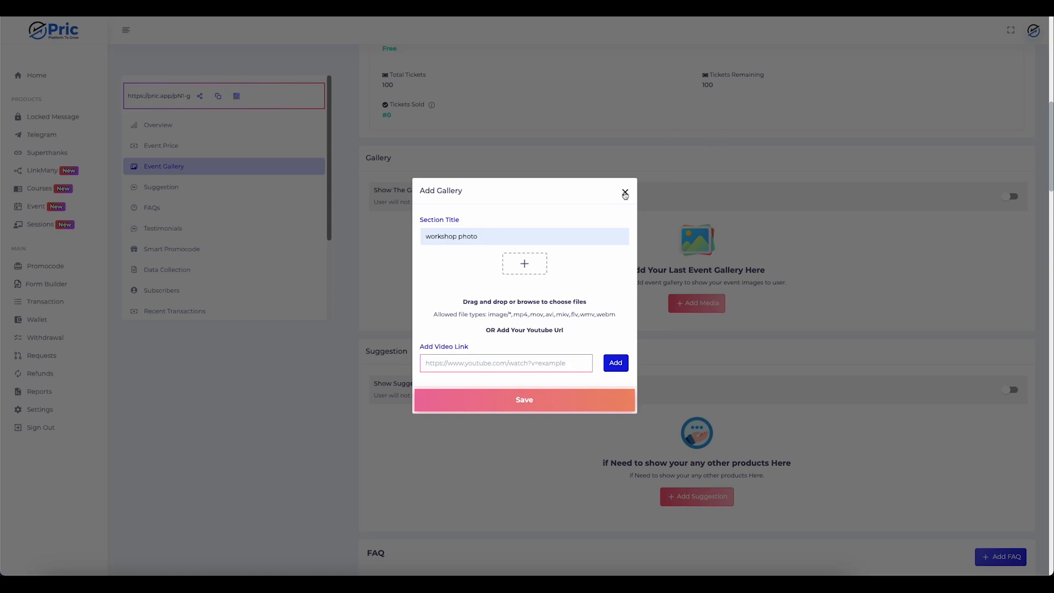
{"action": "left_click", "coordinate": [624, 193]}
{"action": "scroll", "coordinate": [509, 282], "scroll_direction": "down", "scroll_amount": 3}
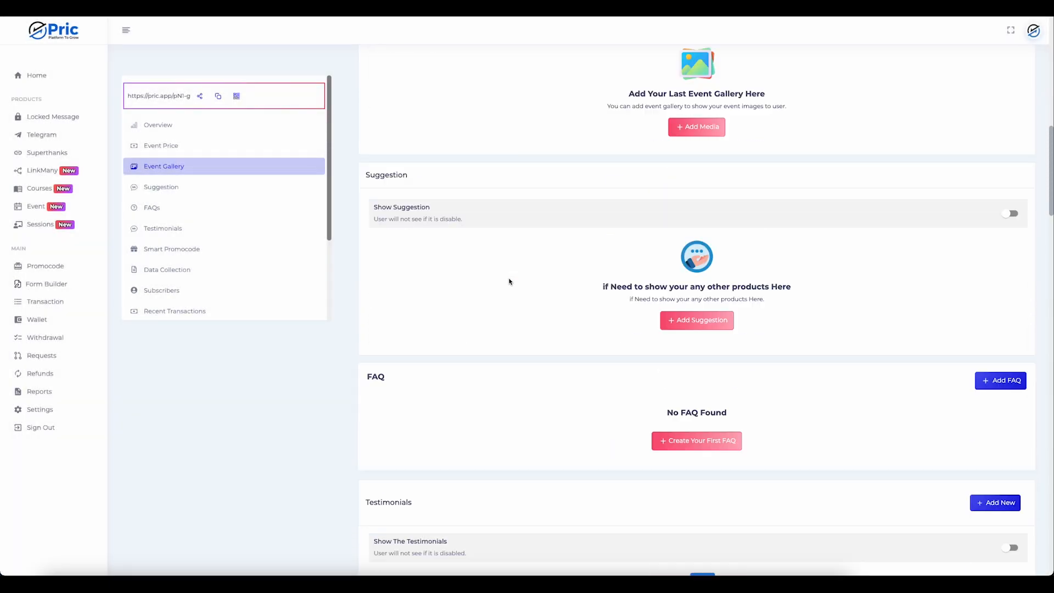
{"action": "scroll", "coordinate": [509, 282], "scroll_direction": "down", "scroll_amount": 1}
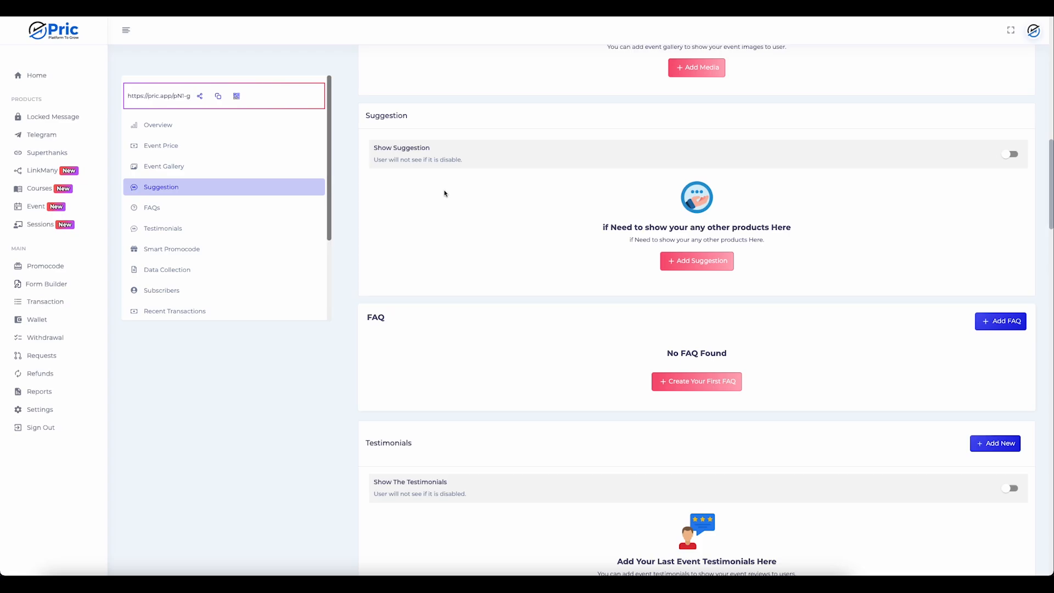
{"action": "scroll", "coordinate": [635, 182], "scroll_direction": "up", "scroll_amount": 1}
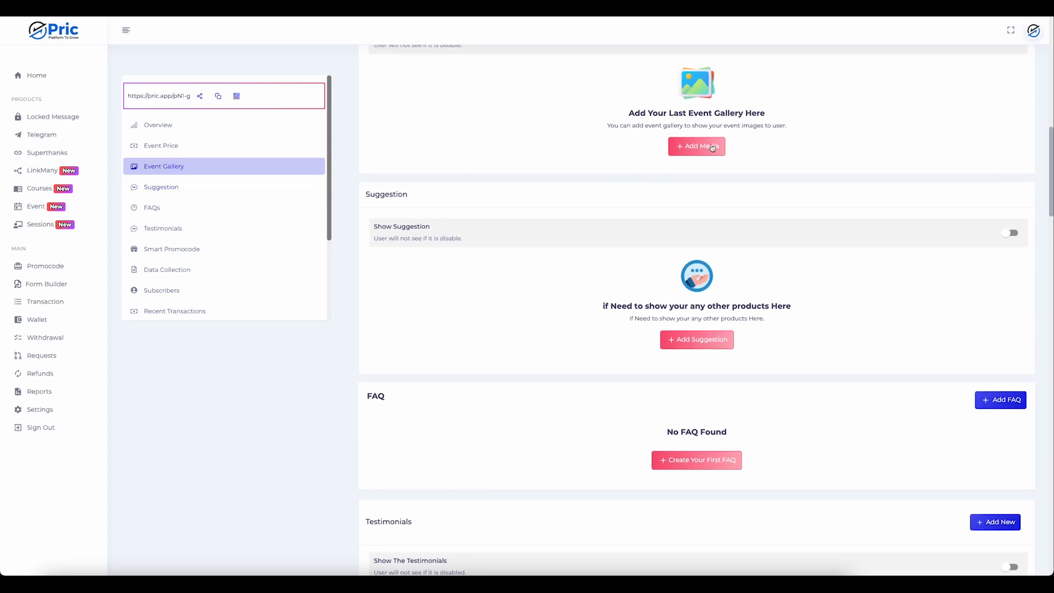
{"action": "left_click", "coordinate": [710, 146]}
{"action": "left_click", "coordinate": [626, 193]}
Examine the locked message, Telegram, course, event and session choices for a product suggestion, and close the form without submitting
{"action": "left_click", "coordinate": [678, 341]}
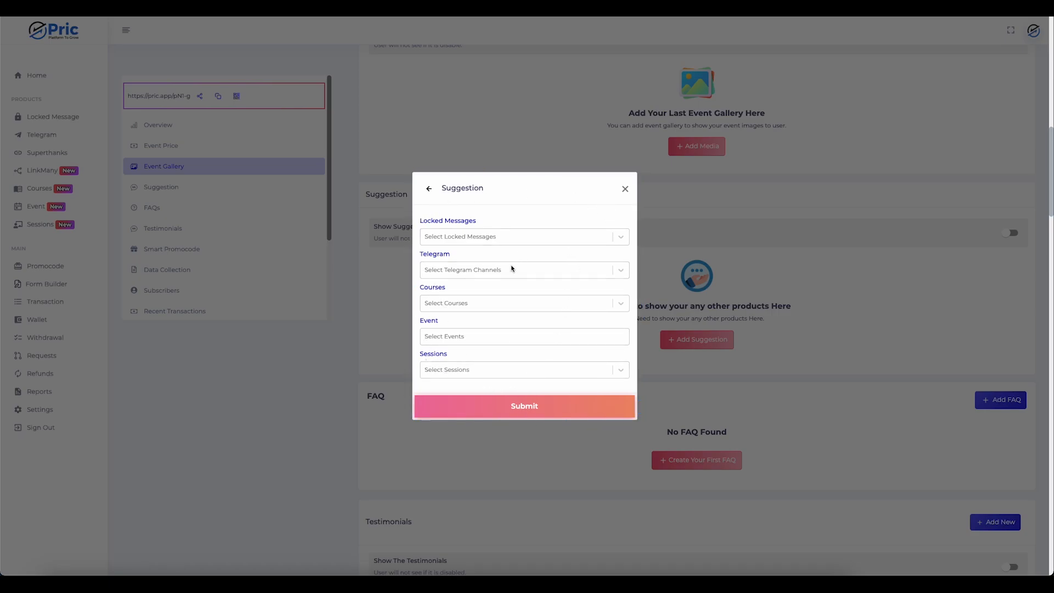
{"action": "left_click", "coordinate": [514, 237]}
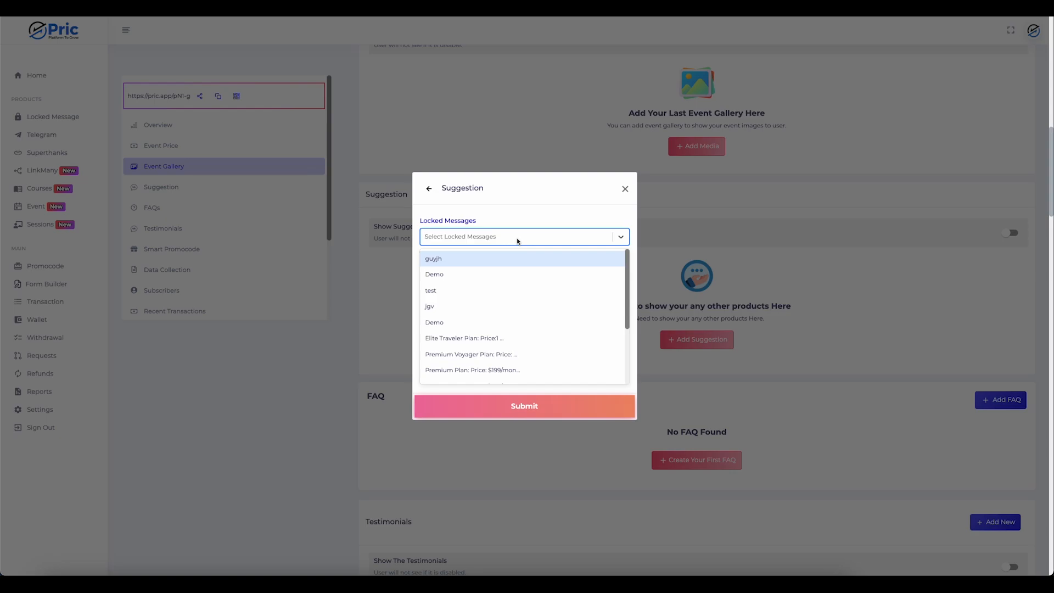
{"action": "left_click", "coordinate": [518, 241]}
{"action": "left_click", "coordinate": [492, 272]}
{"action": "left_click", "coordinate": [492, 276]}
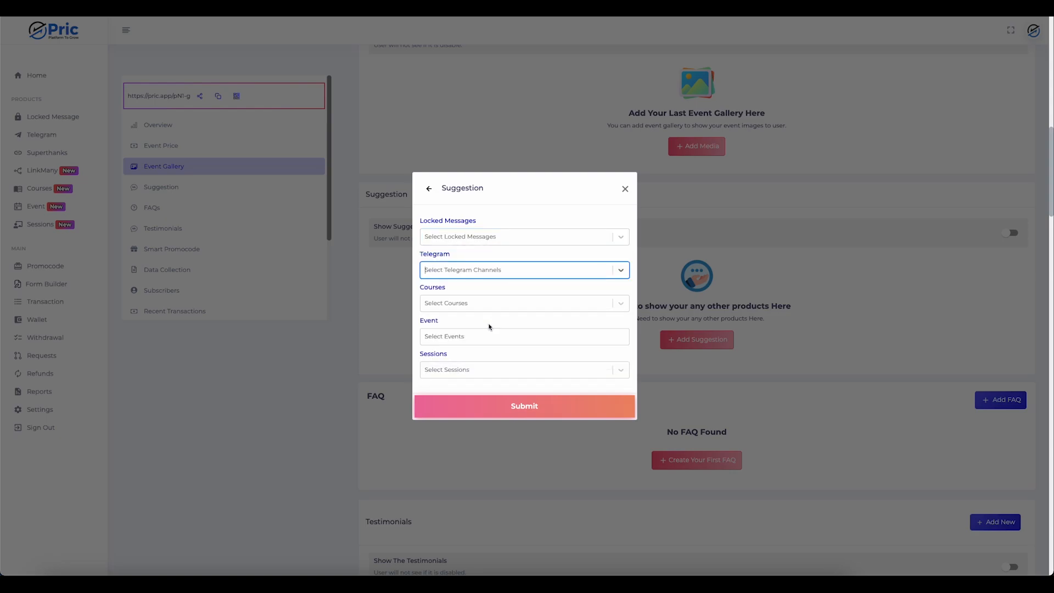
{"action": "left_click", "coordinate": [496, 304]}
{"action": "left_click", "coordinate": [497, 305]}
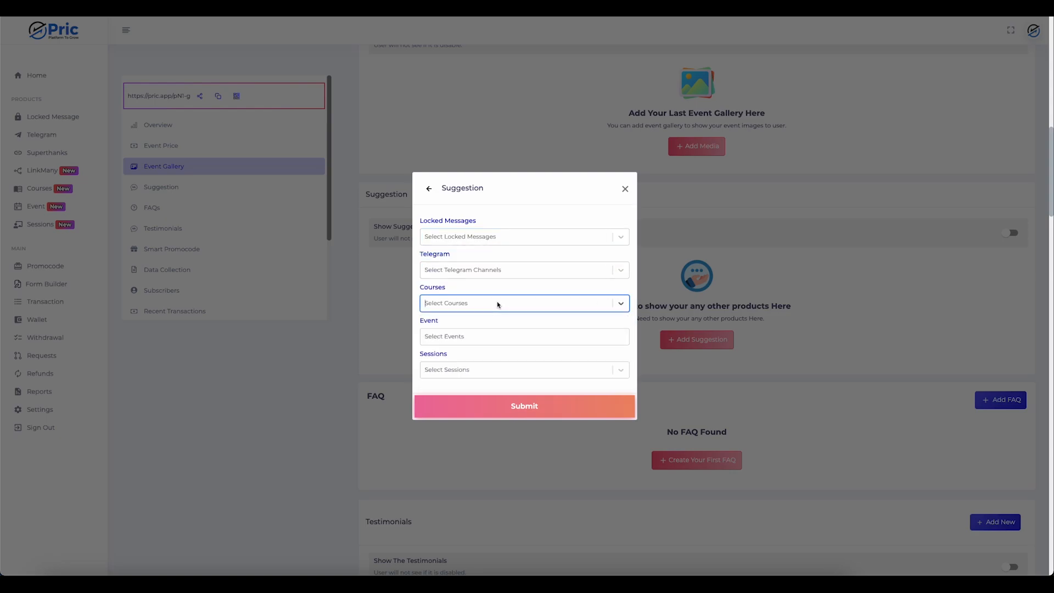
{"action": "left_click", "coordinate": [460, 305]}
{"action": "left_click", "coordinate": [468, 245]}
{"action": "left_click", "coordinate": [454, 337]}
{"action": "left_click", "coordinate": [453, 337]}
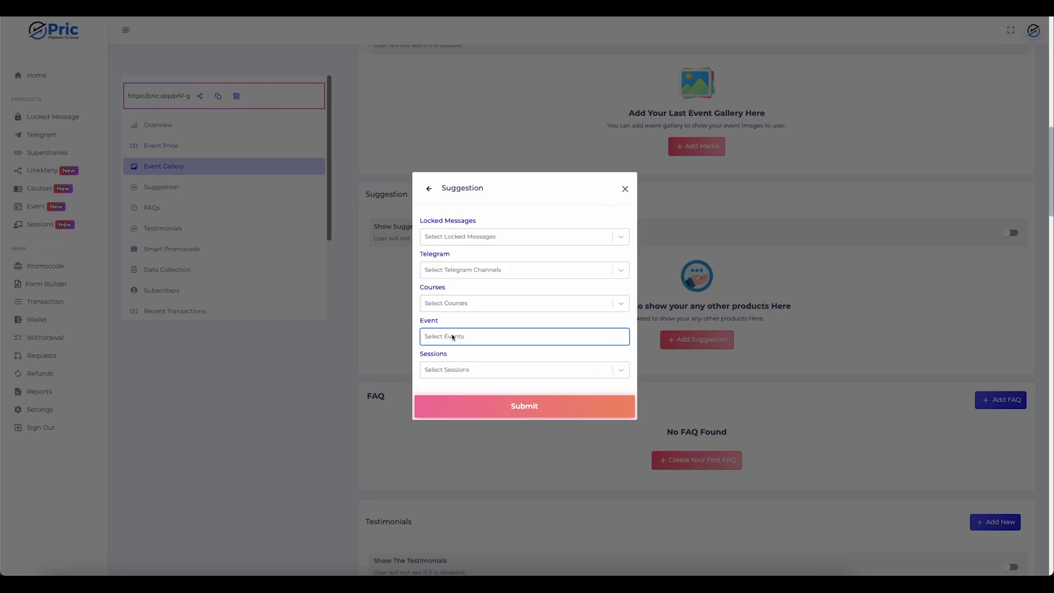
{"action": "left_click", "coordinate": [448, 370]}
{"action": "left_click", "coordinate": [447, 366]}
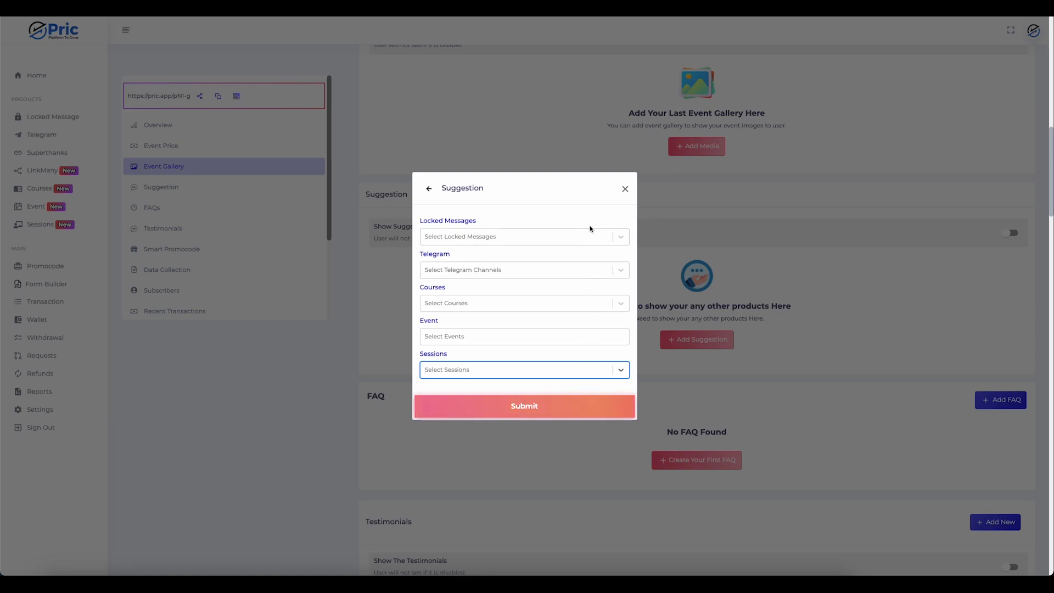
{"action": "left_click", "coordinate": [625, 189]}
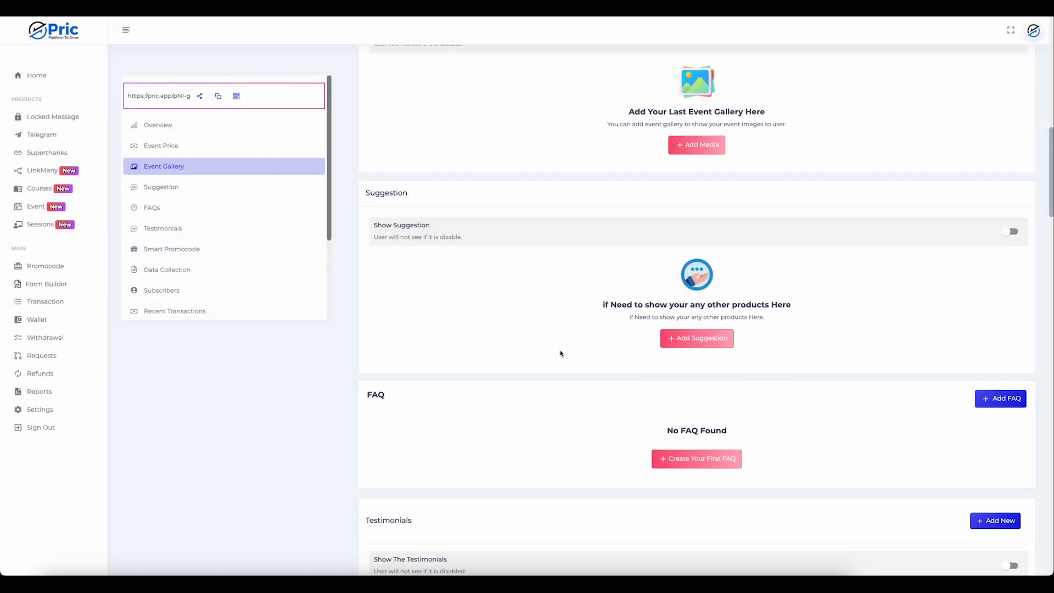
Add an FAQ with the question "Who should attend this workshop?" and the answer "ad"
{"action": "scroll", "coordinate": [561, 353], "scroll_direction": "down", "scroll_amount": 4}
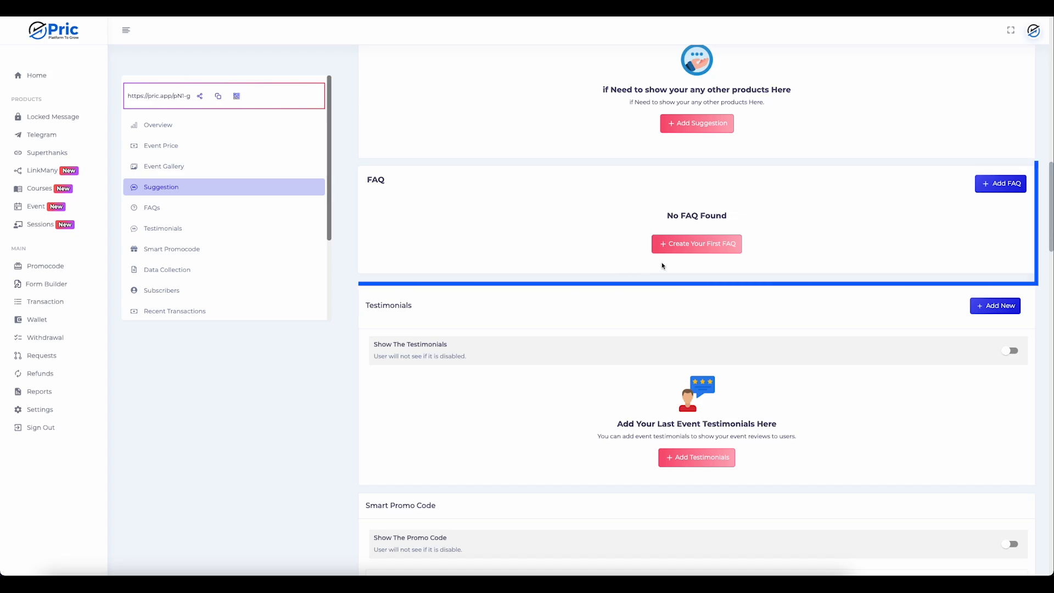
{"action": "left_click", "coordinate": [1023, 185]}
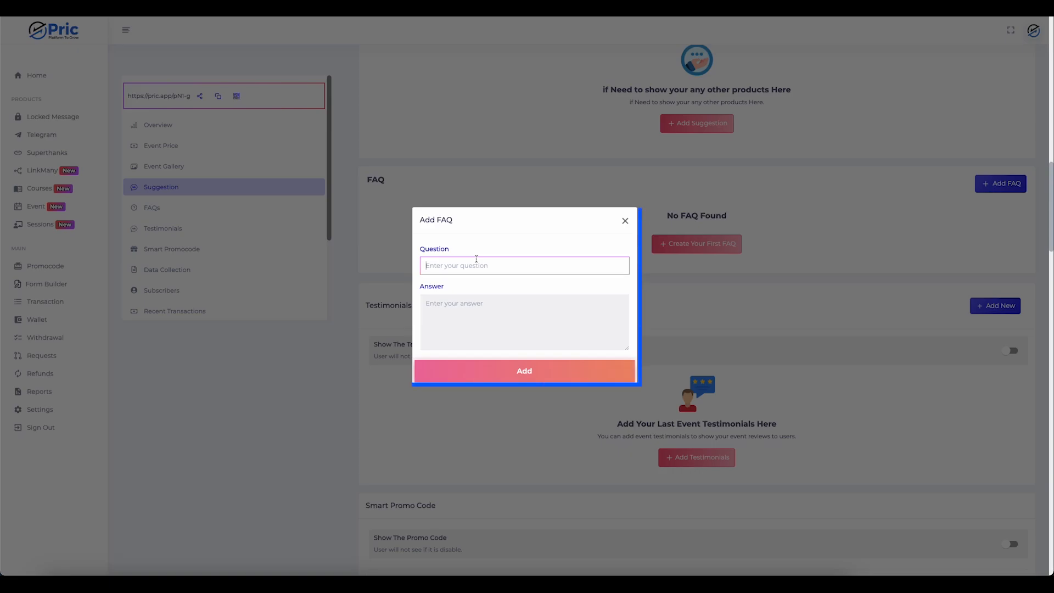
{"action": "left_click", "coordinate": [476, 267]}
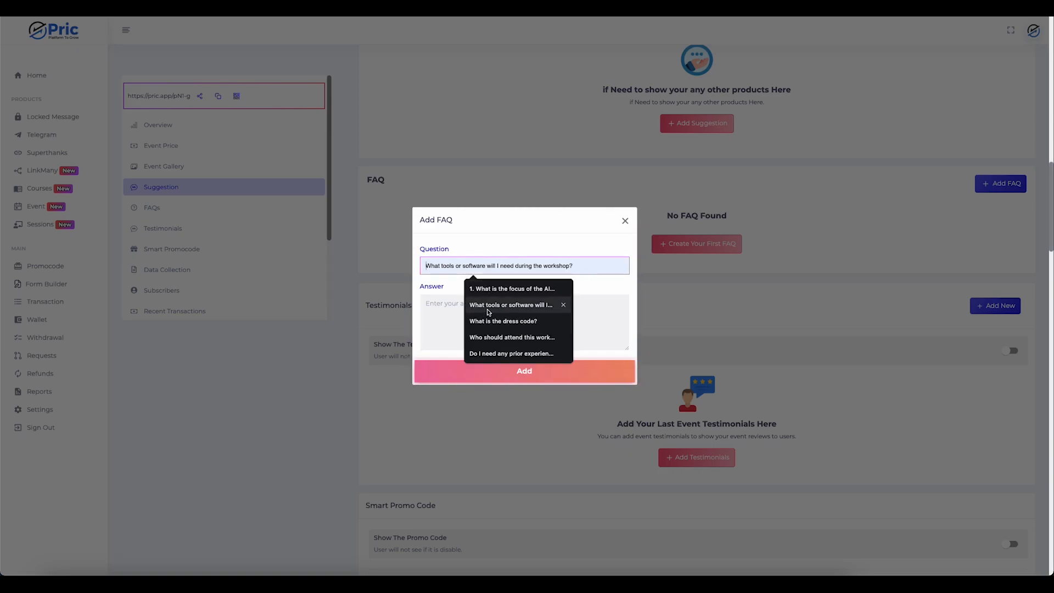
{"action": "left_click", "coordinate": [484, 337]}
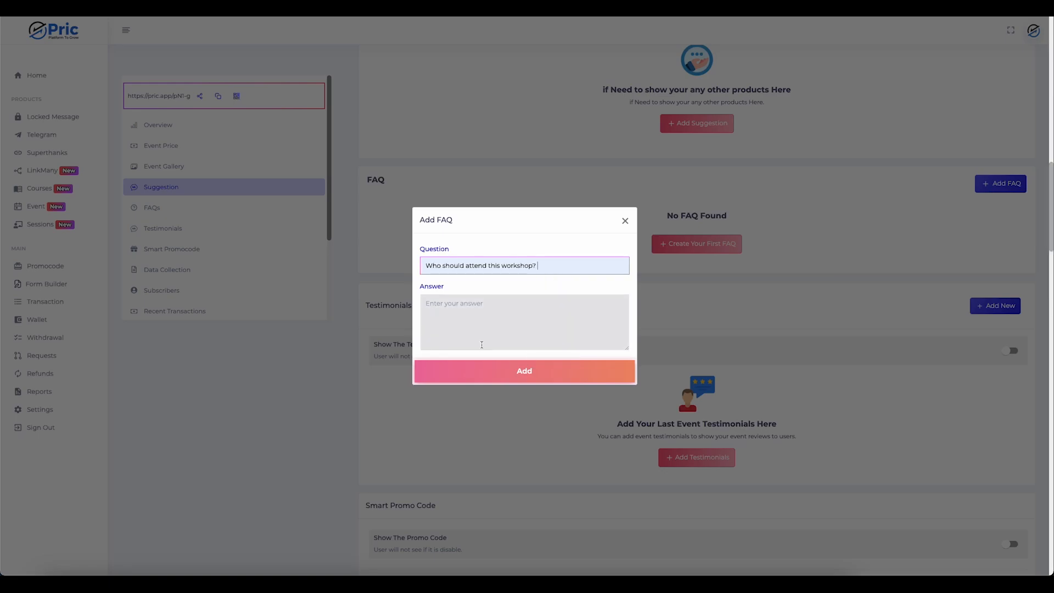
{"action": "left_click", "coordinate": [473, 317]}
{"action": "left_click", "coordinate": [483, 370]}
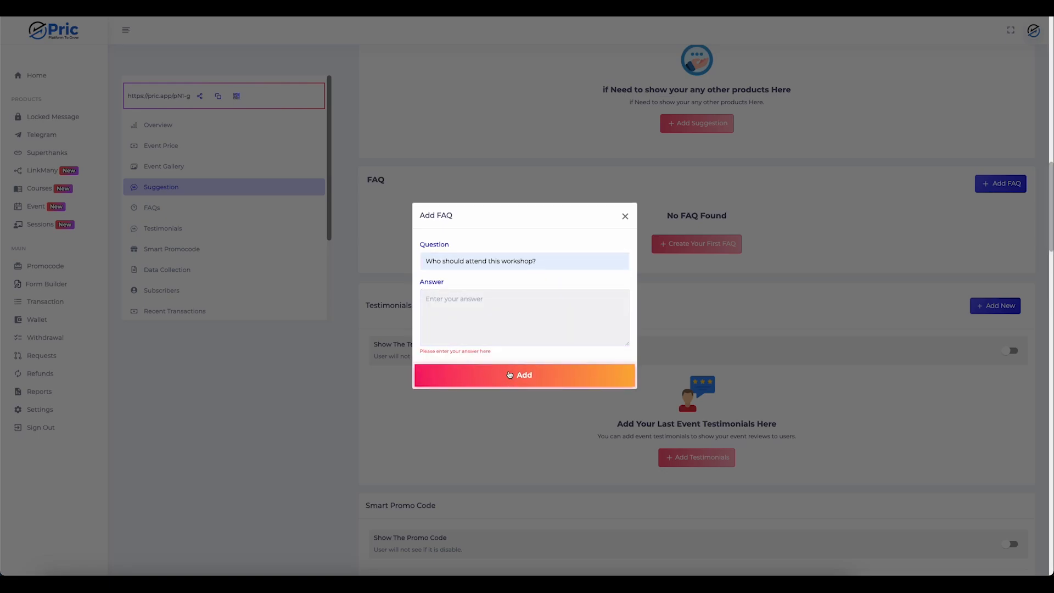
{"action": "left_click", "coordinate": [510, 326]}
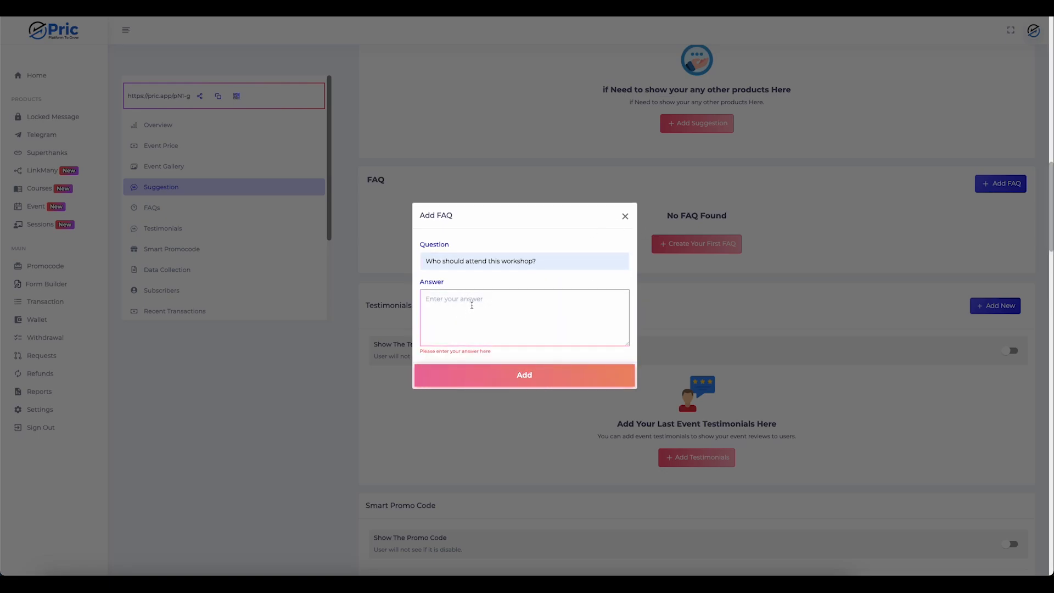
{"action": "type", "text": "ad"}
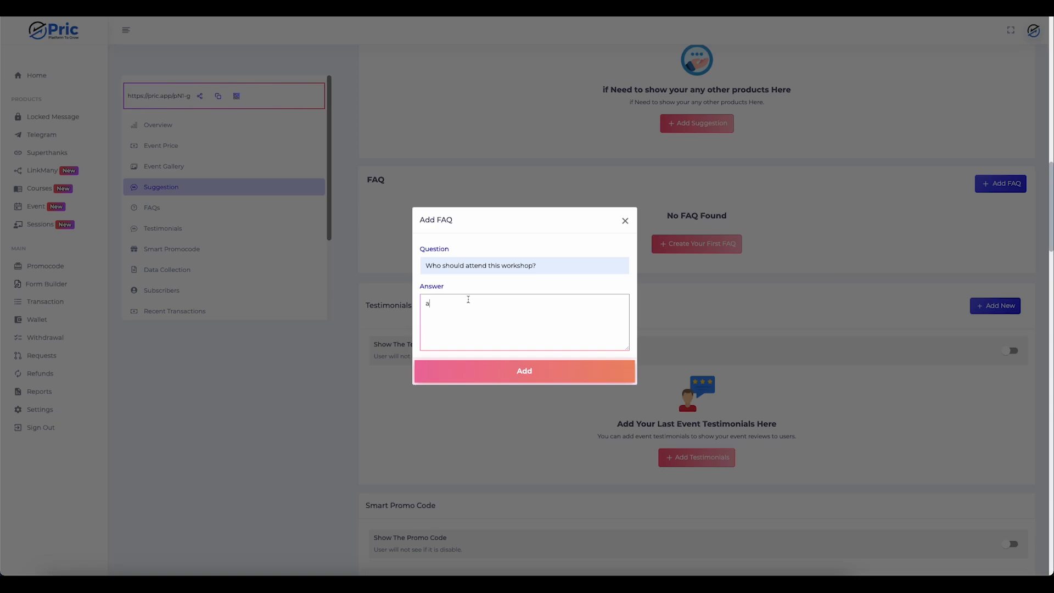
{"action": "left_click", "coordinate": [514, 361]}
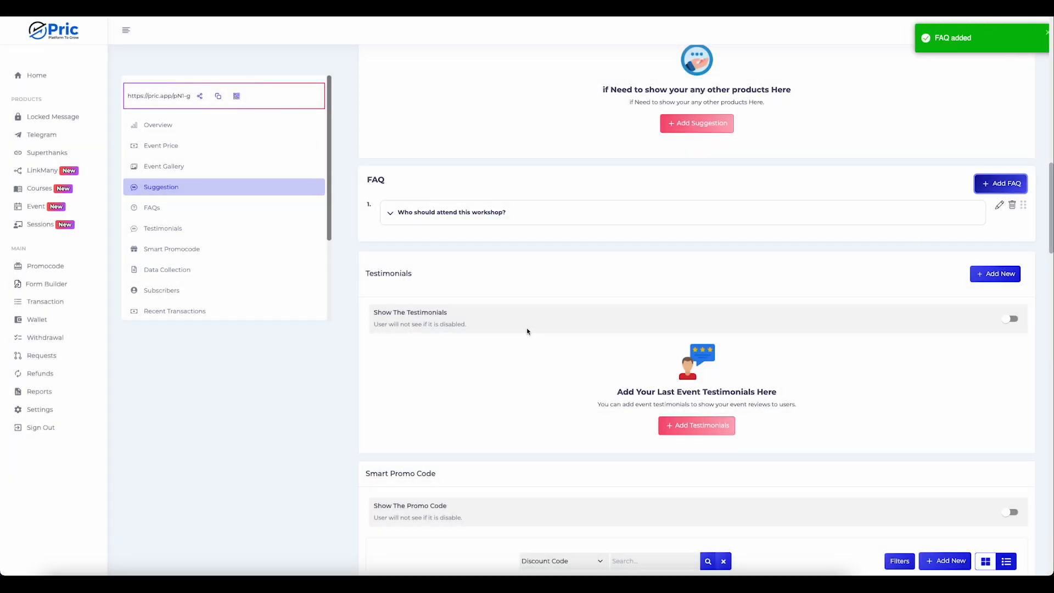
Enable showing the testimonials on the event page
{"action": "scroll", "coordinate": [513, 323], "scroll_direction": "down", "scroll_amount": 4}
{"action": "scroll", "coordinate": [478, 283], "scroll_direction": "up", "scroll_amount": 3}
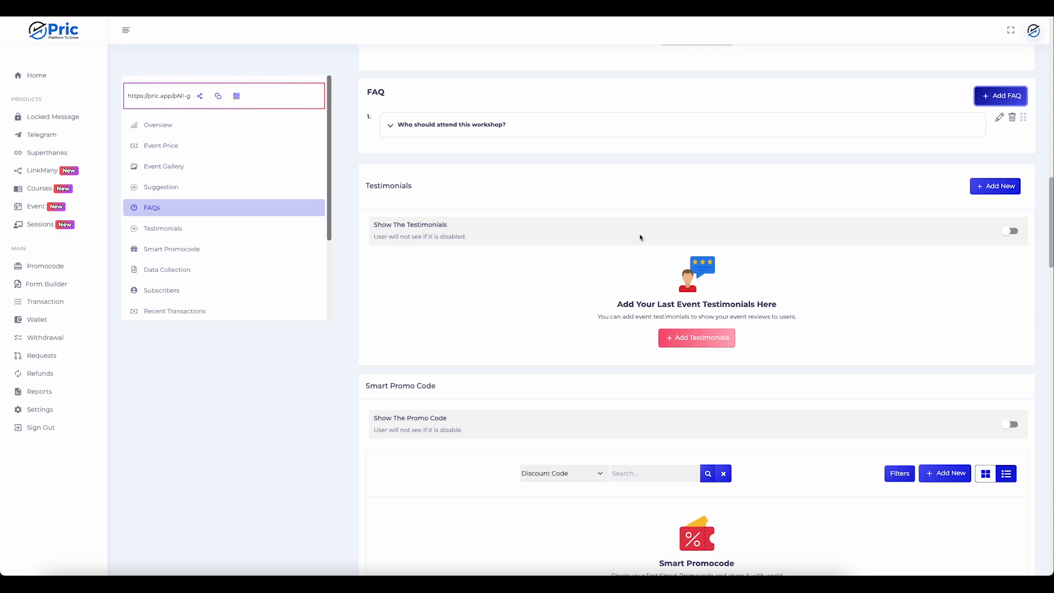
{"action": "left_click", "coordinate": [1017, 236]}
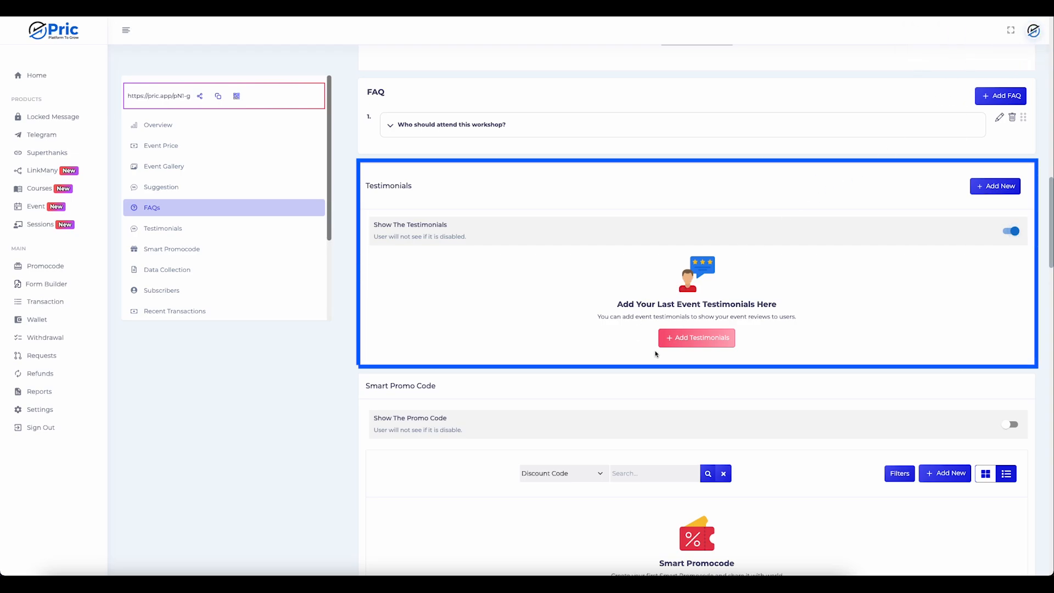
Add a testimonial with the reviewer's name, the comment "nicee" and a five-star rating, and save it
{"action": "left_click", "coordinate": [708, 338]}
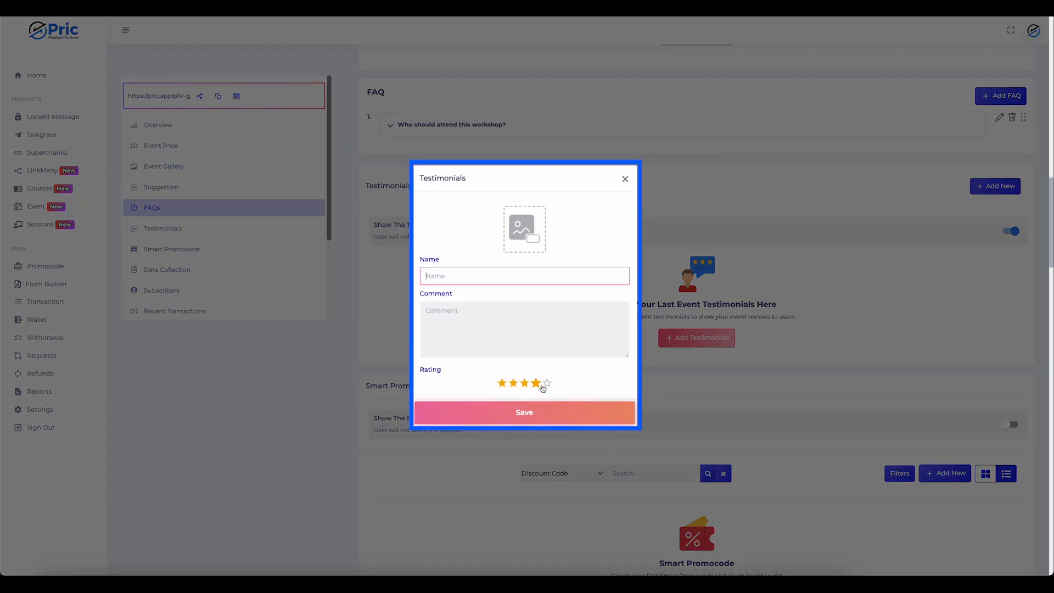
{"action": "left_click", "coordinate": [547, 382]}
{"action": "left_click", "coordinate": [472, 271]}
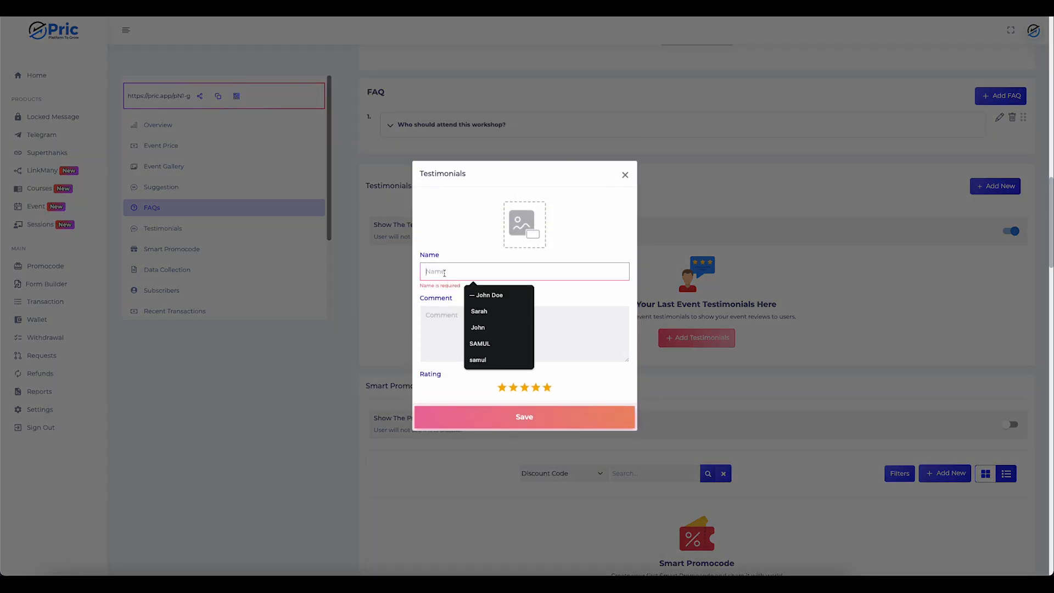
{"action": "left_click", "coordinate": [486, 312]}
{"action": "left_click", "coordinate": [468, 316]}
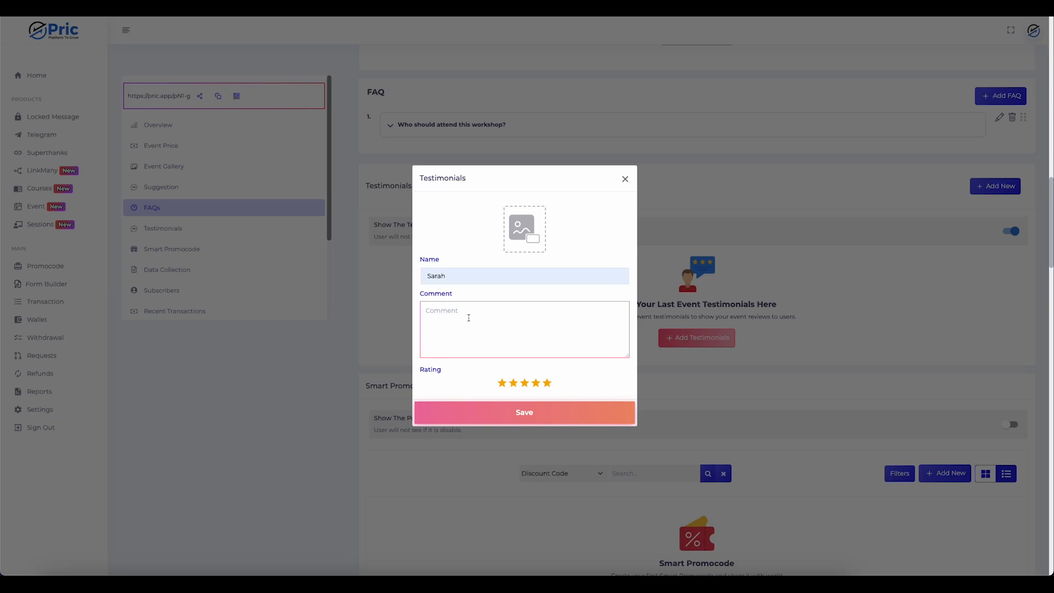
{"action": "type", "text": "g"}
{"action": "key", "text": "BackSpace"}
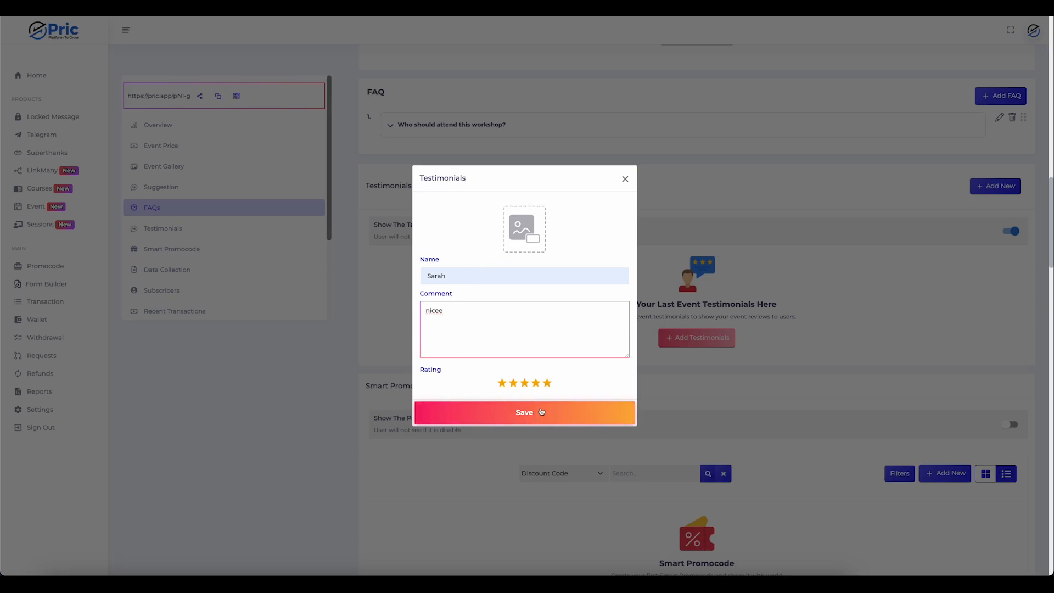
{"action": "left_click", "coordinate": [531, 415]}
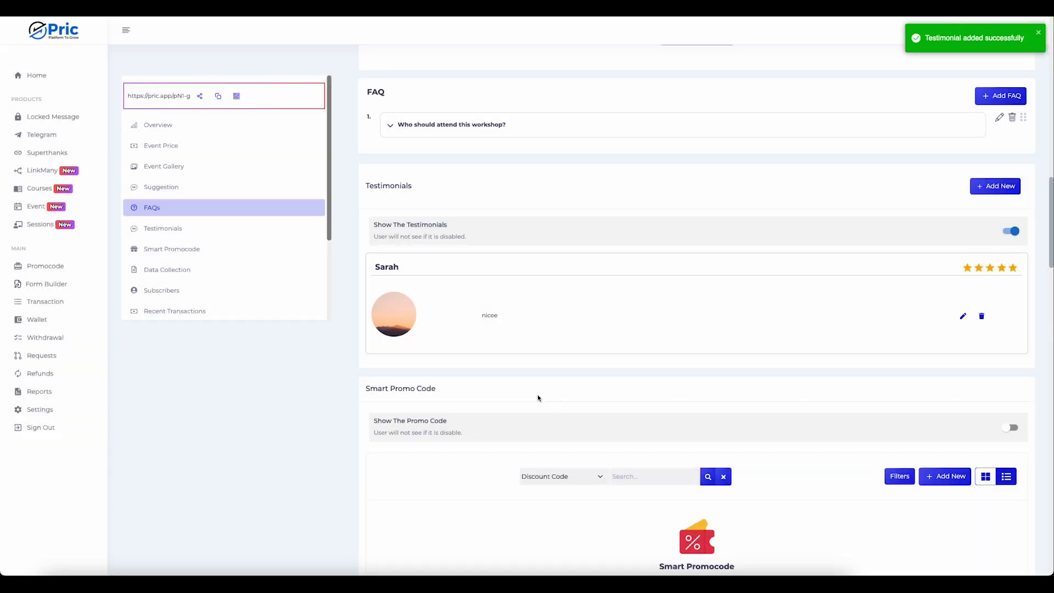
Enable showing the promo code on the event page
{"action": "scroll", "coordinate": [528, 401], "scroll_direction": "down", "scroll_amount": 5}
{"action": "scroll", "coordinate": [522, 396], "scroll_direction": "up", "scroll_amount": 3}
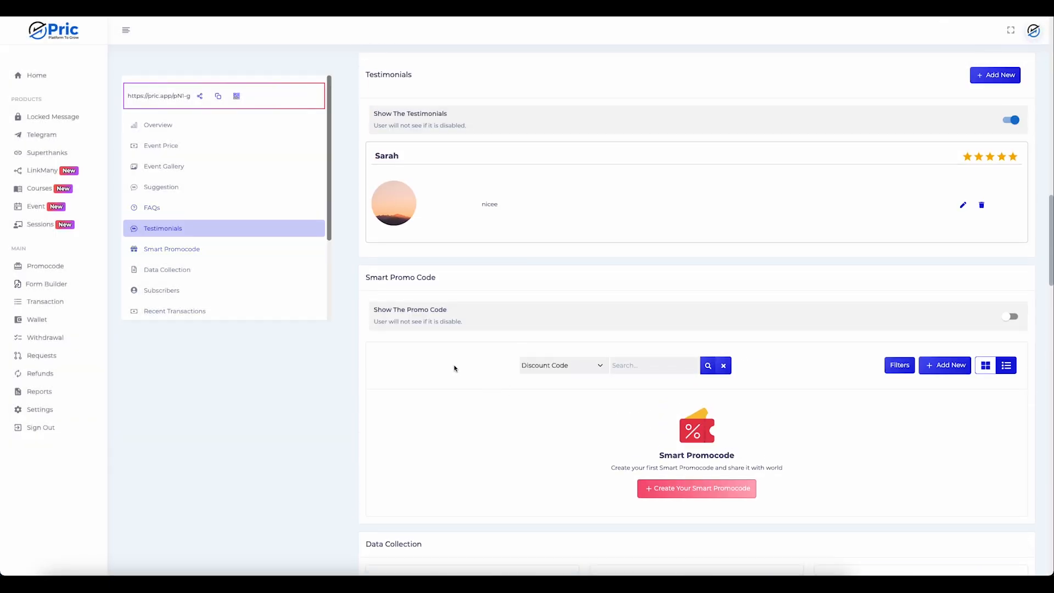
{"action": "scroll", "coordinate": [454, 368], "scroll_direction": "down", "scroll_amount": 1}
{"action": "scroll", "coordinate": [531, 240], "scroll_direction": "down", "scroll_amount": 1}
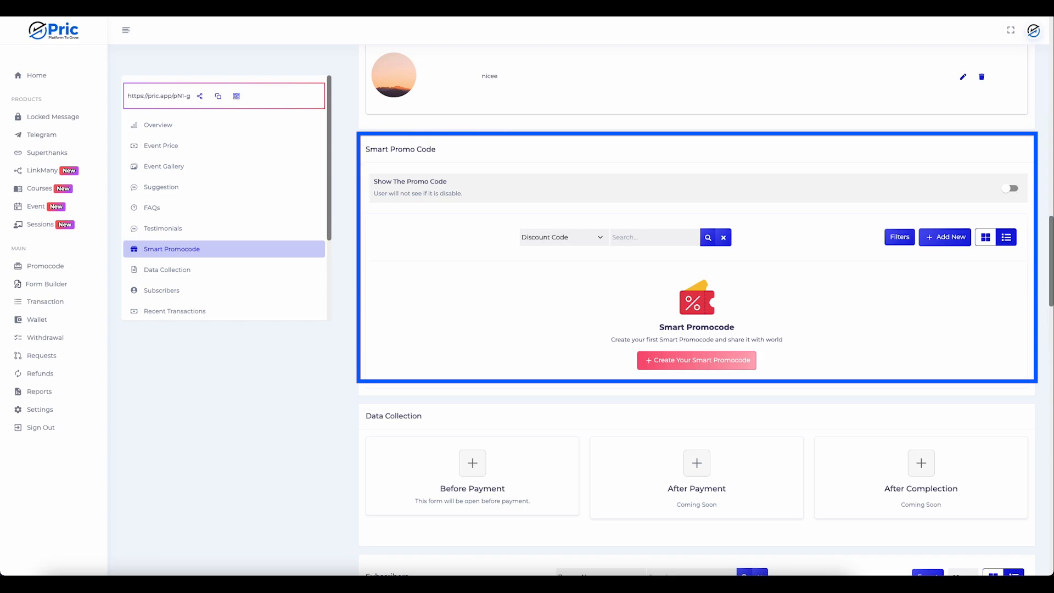
{"action": "left_click", "coordinate": [1005, 189]}
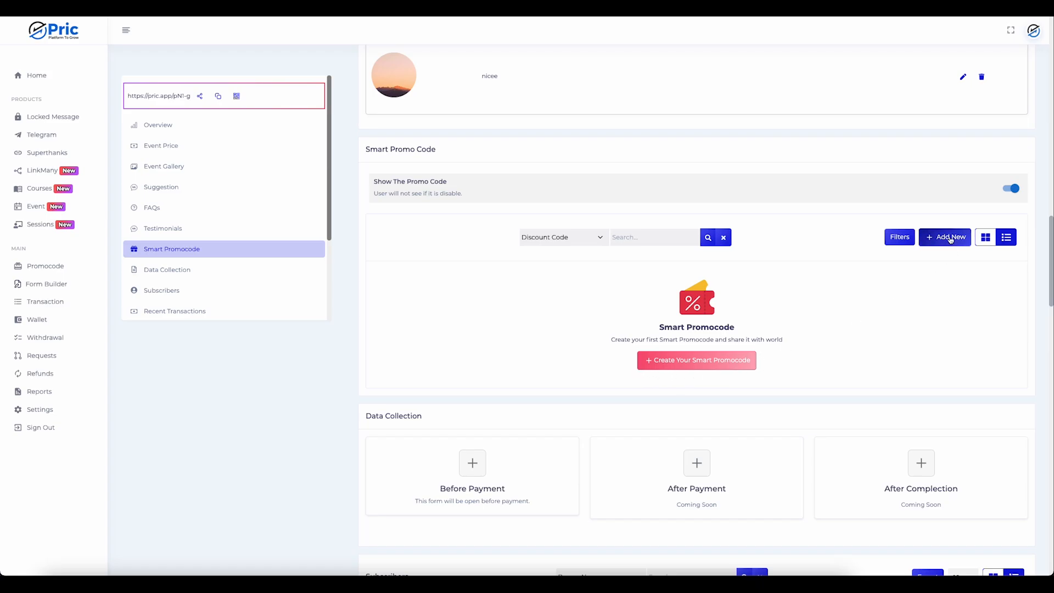
Start a smart promocode with an auto-generated discount code and set it to expire on 10/01/2025 at 04:56 PM
{"action": "left_click", "coordinate": [670, 360]}
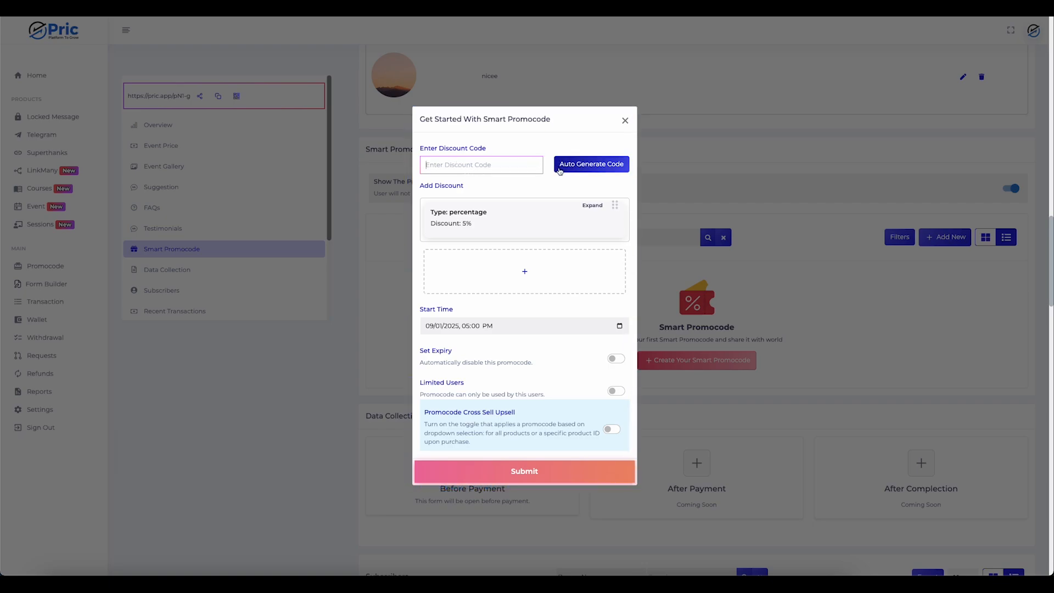
{"action": "left_click", "coordinate": [583, 167]}
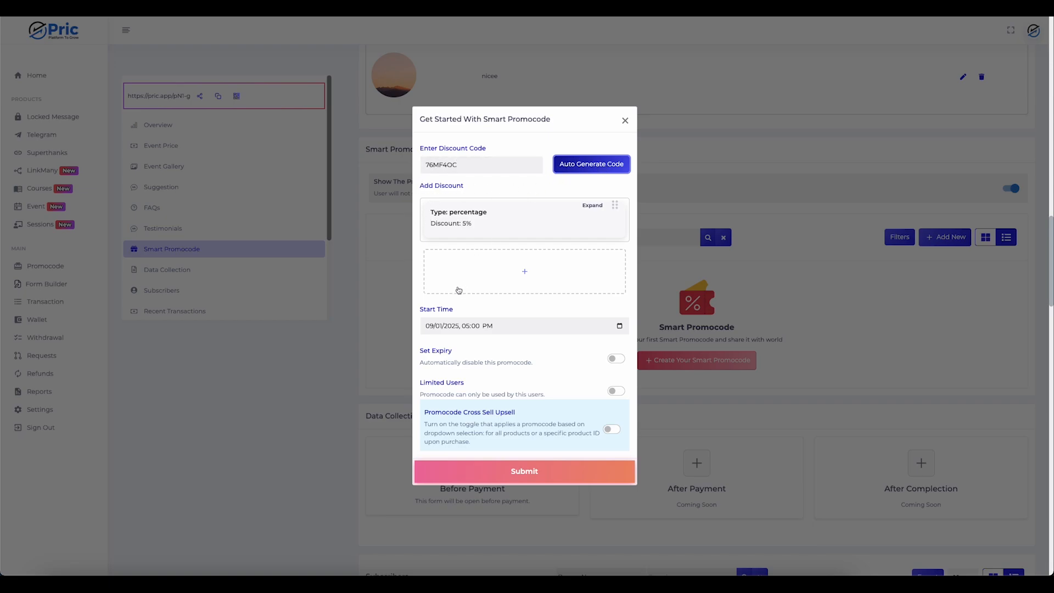
{"action": "scroll", "coordinate": [469, 231], "scroll_direction": "down", "scroll_amount": 3}
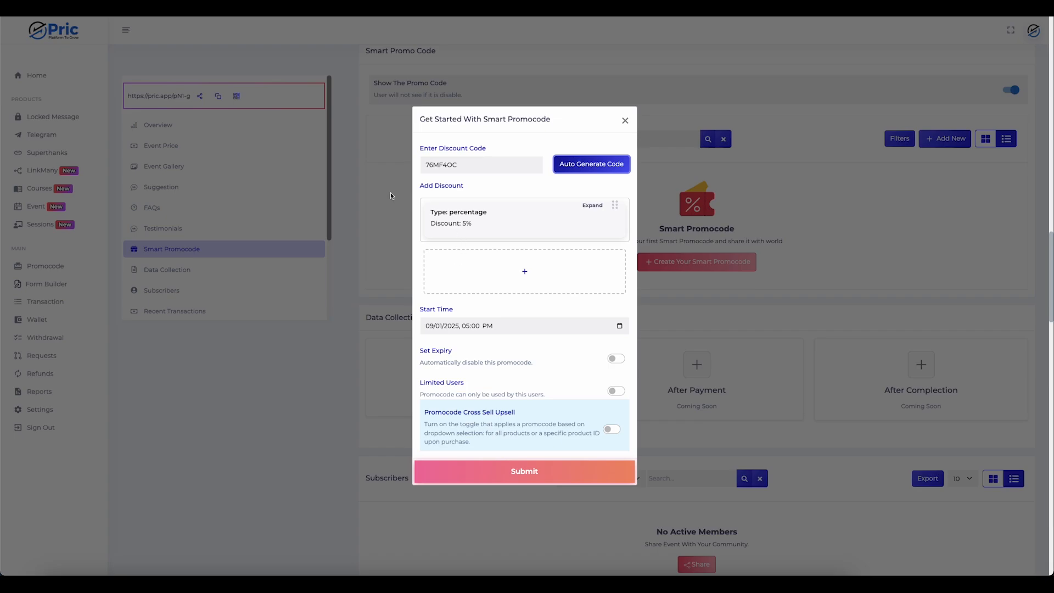
{"action": "scroll", "coordinate": [461, 248], "scroll_direction": "up", "scroll_amount": 3}
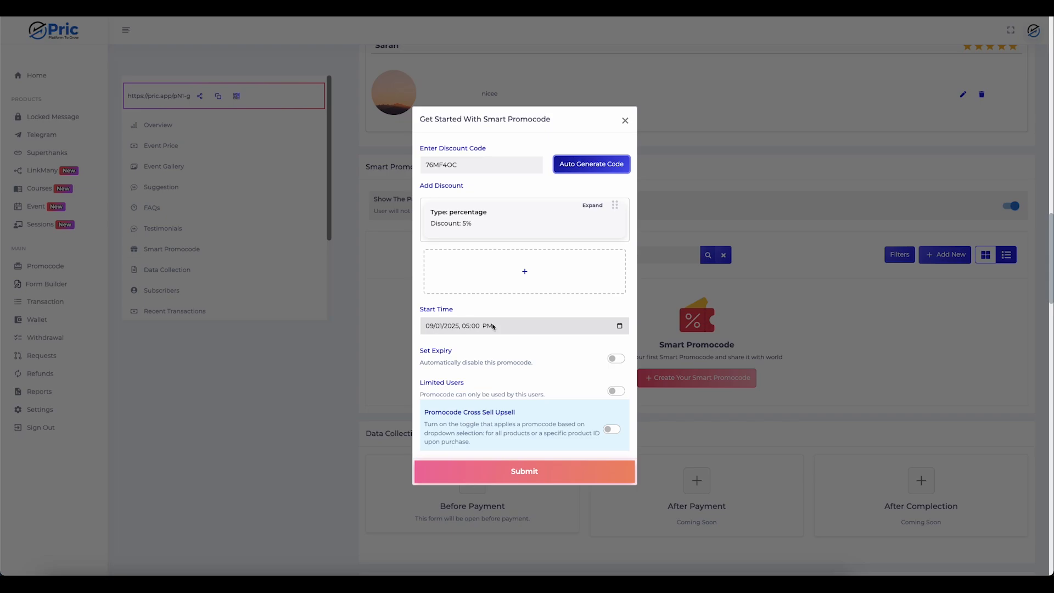
{"action": "left_click", "coordinate": [616, 358]}
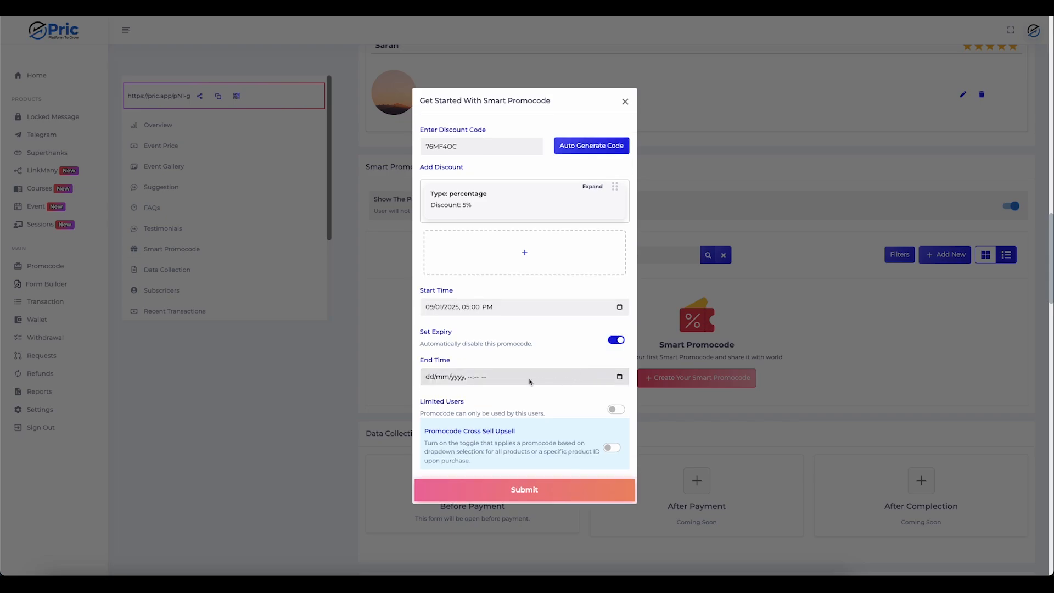
{"action": "left_click", "coordinate": [482, 382]}
{"action": "left_click", "coordinate": [494, 437]}
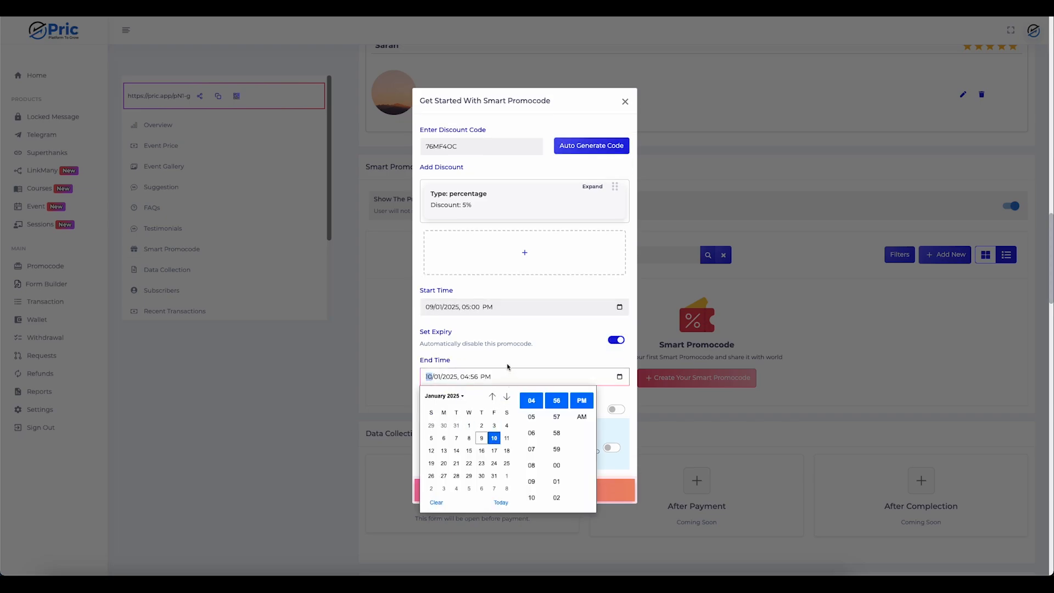
{"action": "left_click", "coordinate": [506, 367]}
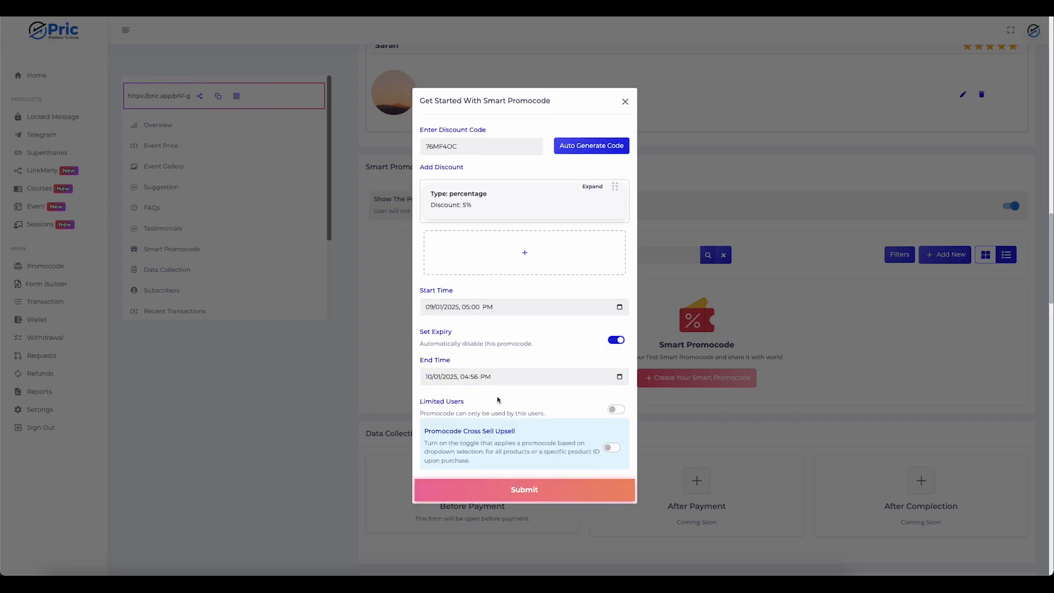
Try the promocode's limited-users restriction, look over its ongoing-event and file upload options, and disable it again
{"action": "left_click", "coordinate": [621, 408]}
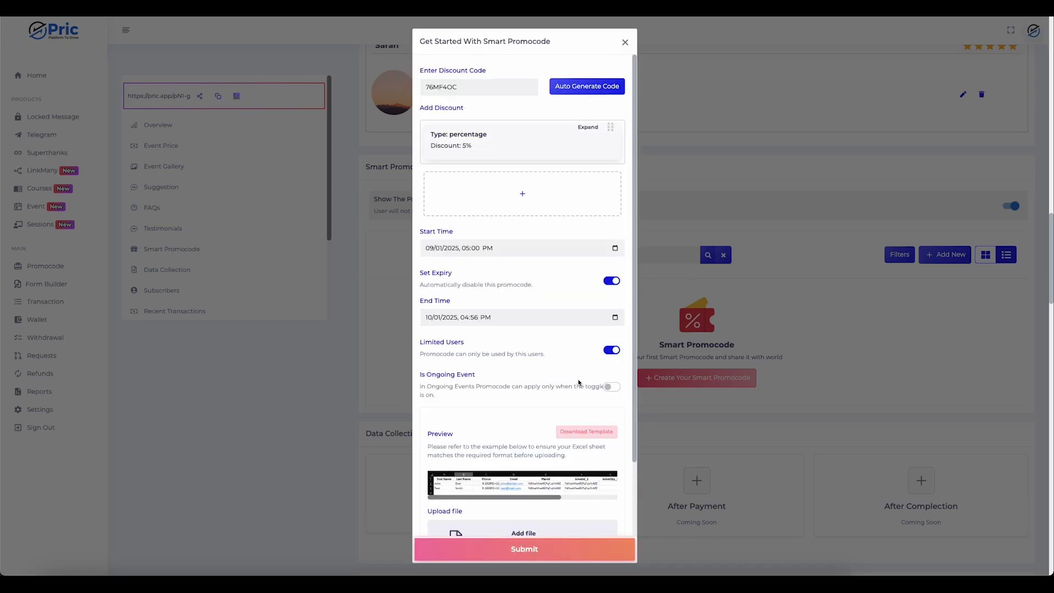
{"action": "scroll", "coordinate": [565, 394], "scroll_direction": "down", "scroll_amount": 1}
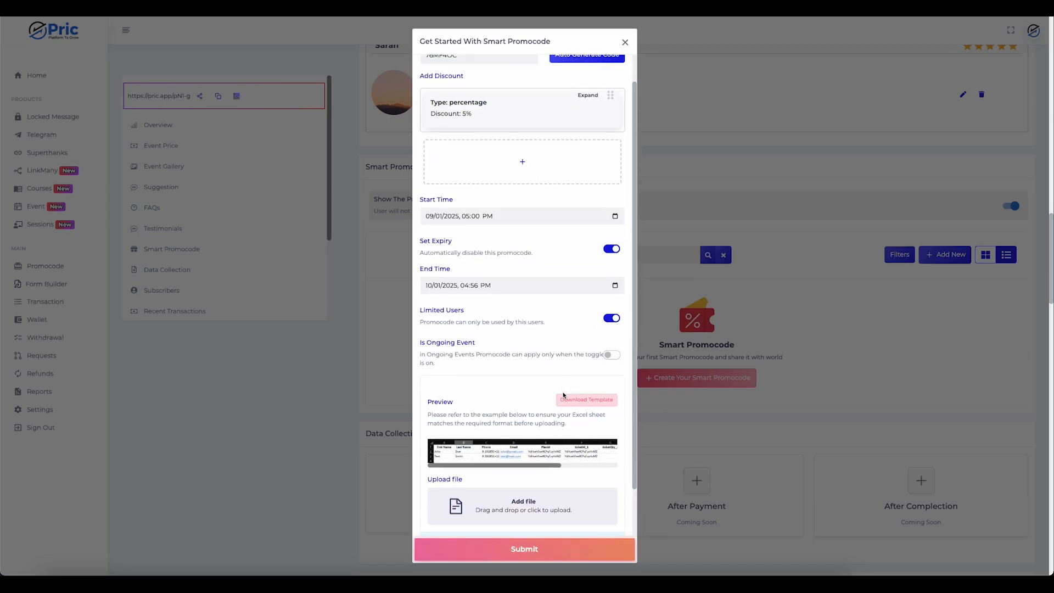
{"action": "left_click", "coordinate": [613, 318]}
{"action": "scroll", "coordinate": [490, 411], "scroll_direction": "down", "scroll_amount": 2}
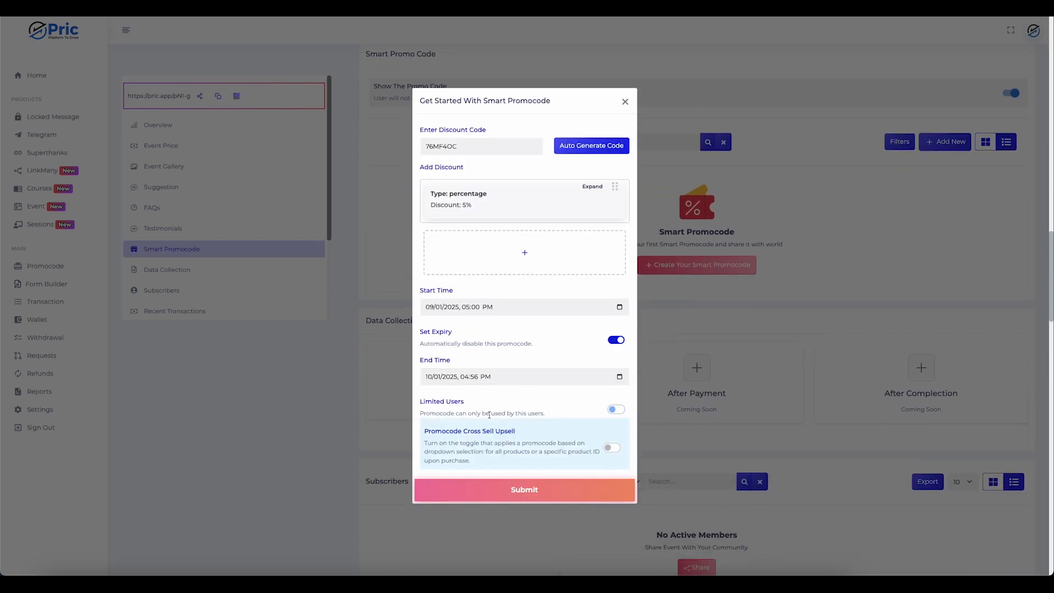
Enable cross-sell upsell for the promocode with All products selected, and submit the promocode
{"action": "left_click", "coordinate": [611, 449]}
{"action": "left_click", "coordinate": [533, 471]}
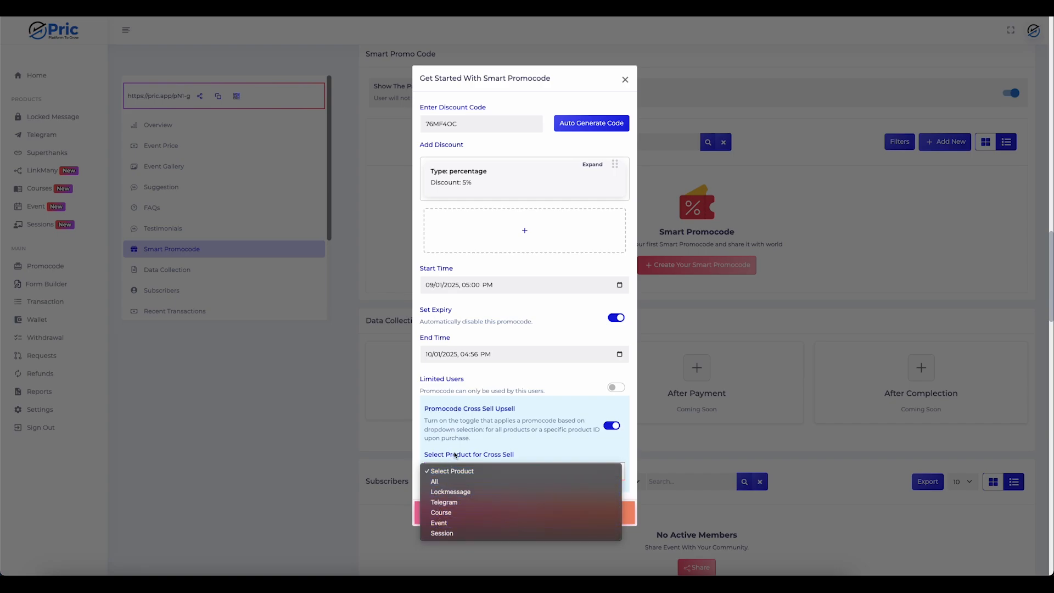
{"action": "left_click", "coordinate": [521, 472]}
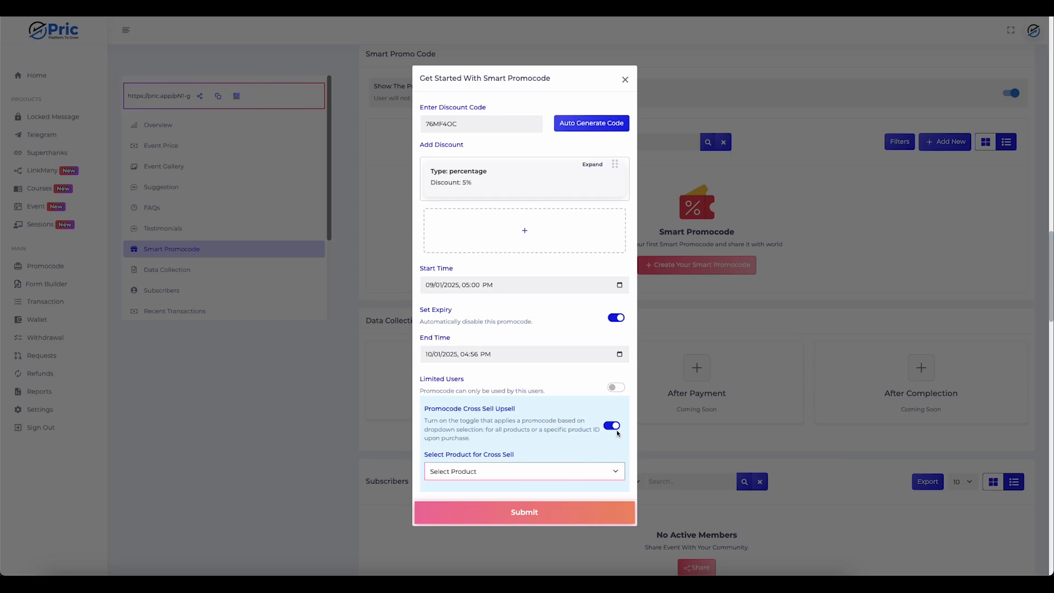
{"action": "left_click", "coordinate": [596, 470]}
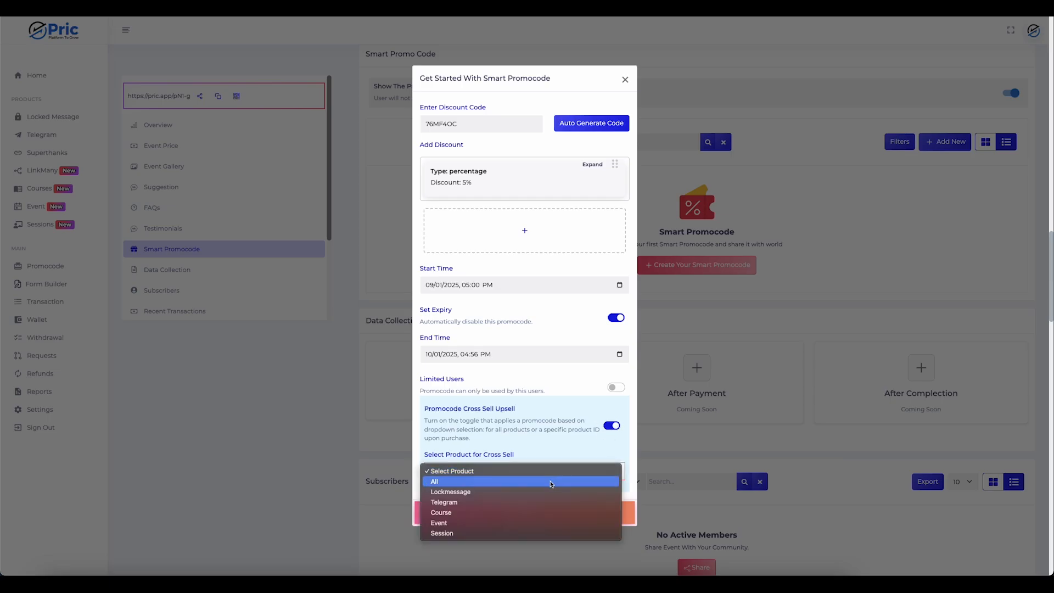
{"action": "left_click", "coordinate": [544, 481]}
{"action": "left_click", "coordinate": [521, 513]}
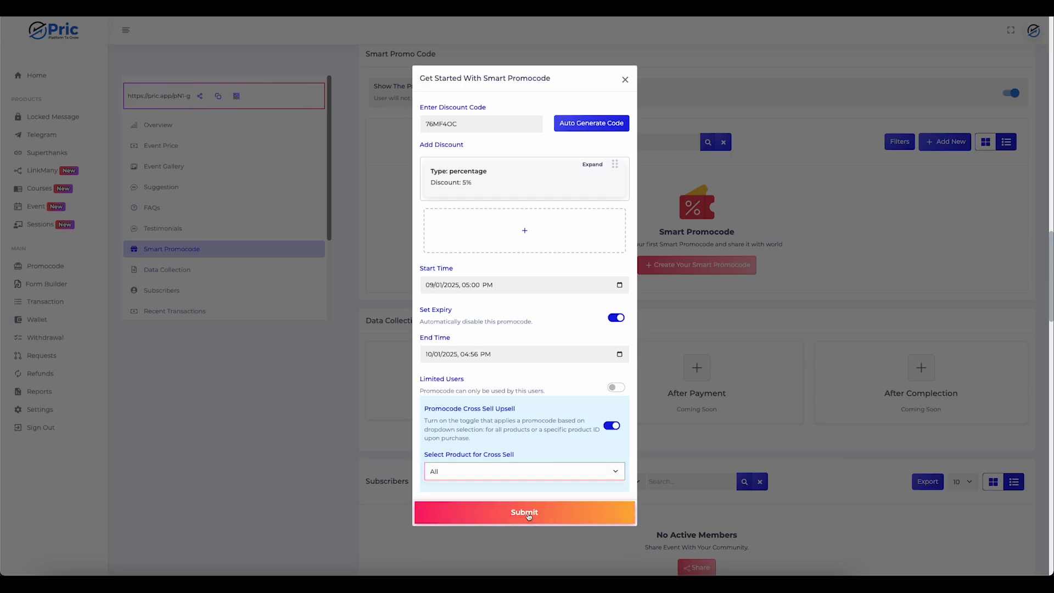
Open the before-payment data collection, look through the existing forms to attach, and start creating a new form instead
{"action": "scroll", "coordinate": [824, 357], "scroll_direction": "down", "scroll_amount": 12}
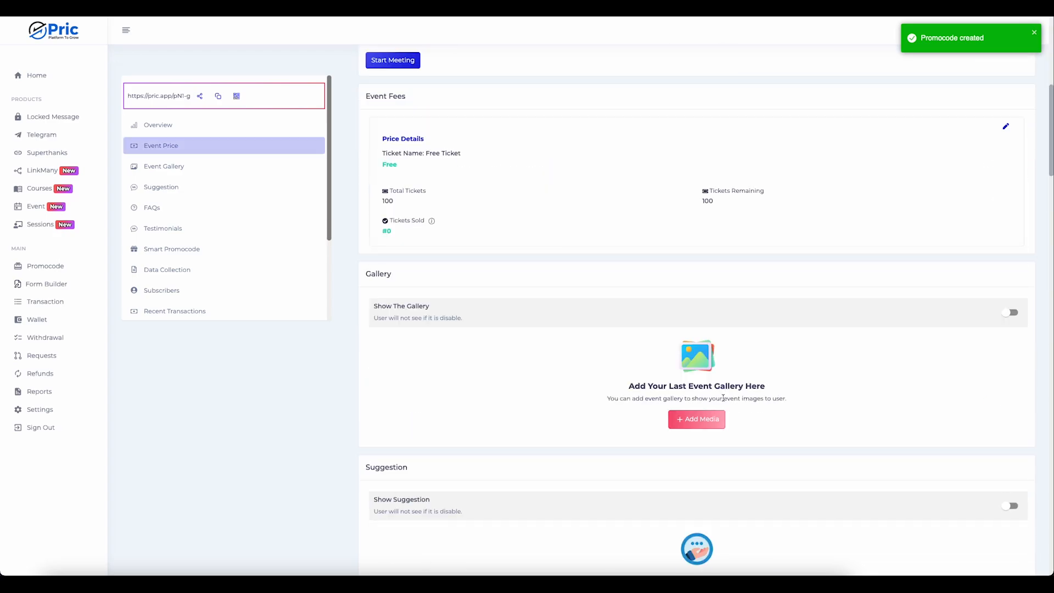
{"action": "scroll", "coordinate": [723, 399], "scroll_direction": "down", "scroll_amount": 10}
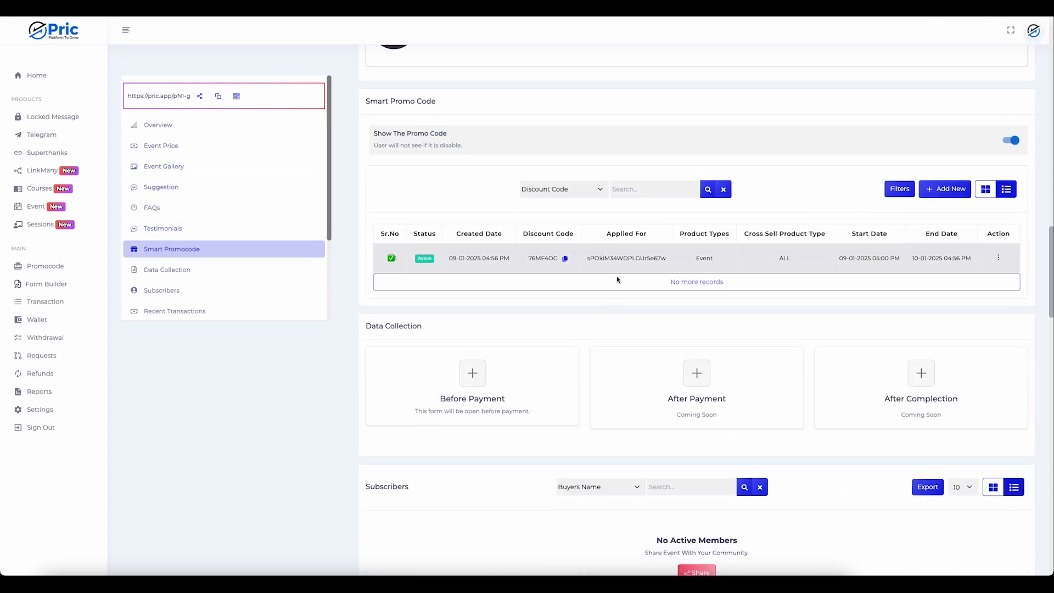
{"action": "scroll", "coordinate": [471, 327], "scroll_direction": "down", "scroll_amount": 2}
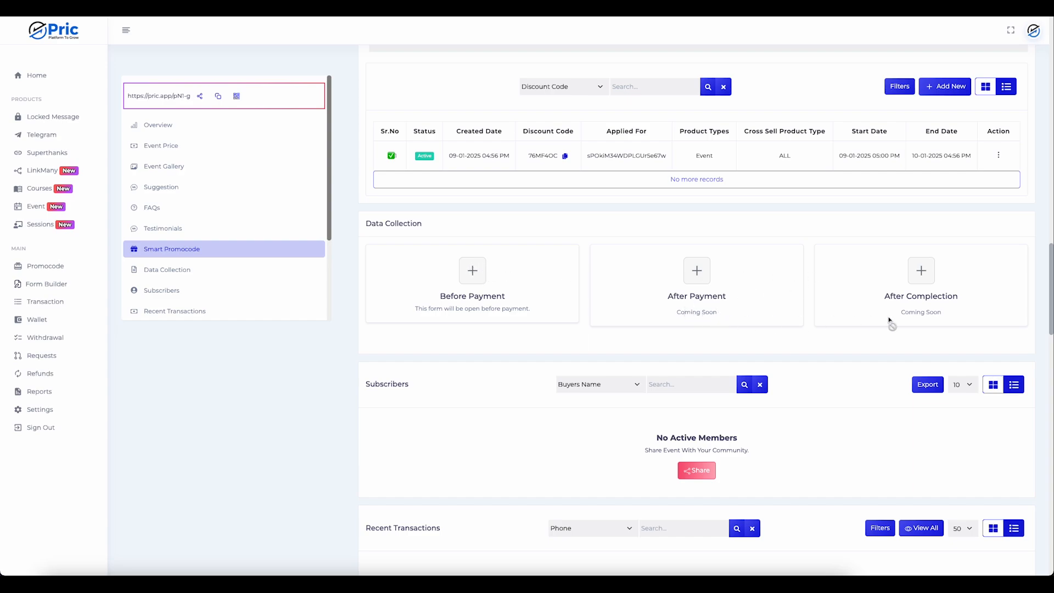
{"action": "left_click", "coordinate": [471, 273]}
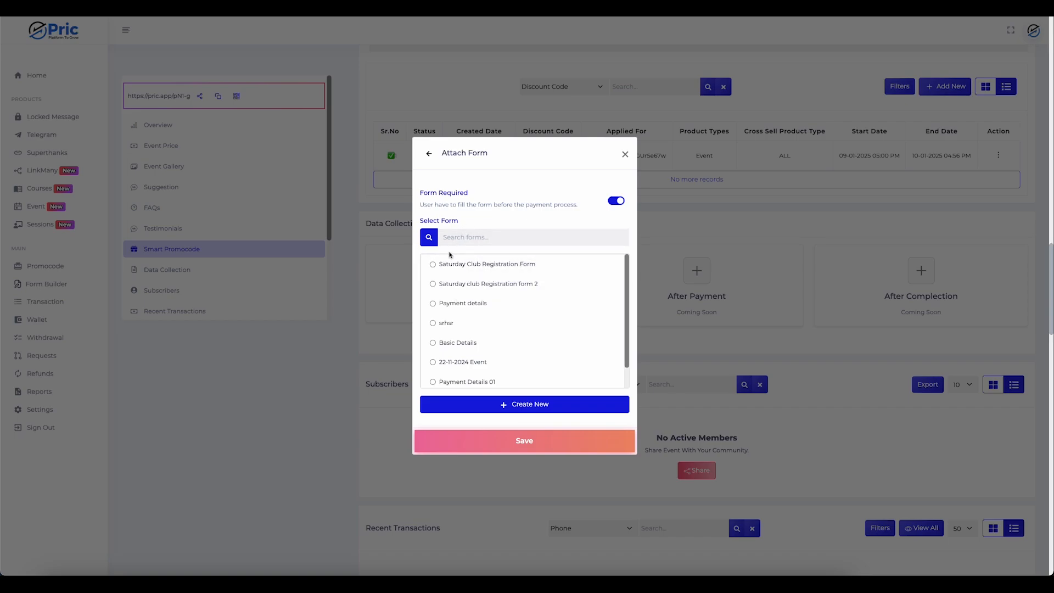
{"action": "scroll", "coordinate": [437, 282], "scroll_direction": "down", "scroll_amount": 1}
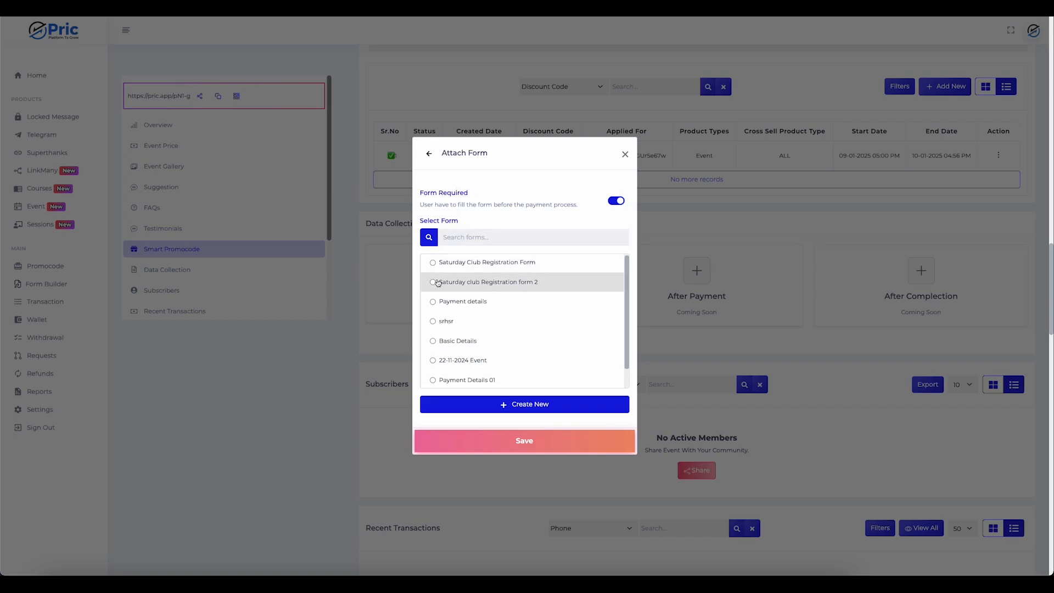
{"action": "scroll", "coordinate": [440, 284], "scroll_direction": "down", "scroll_amount": 2}
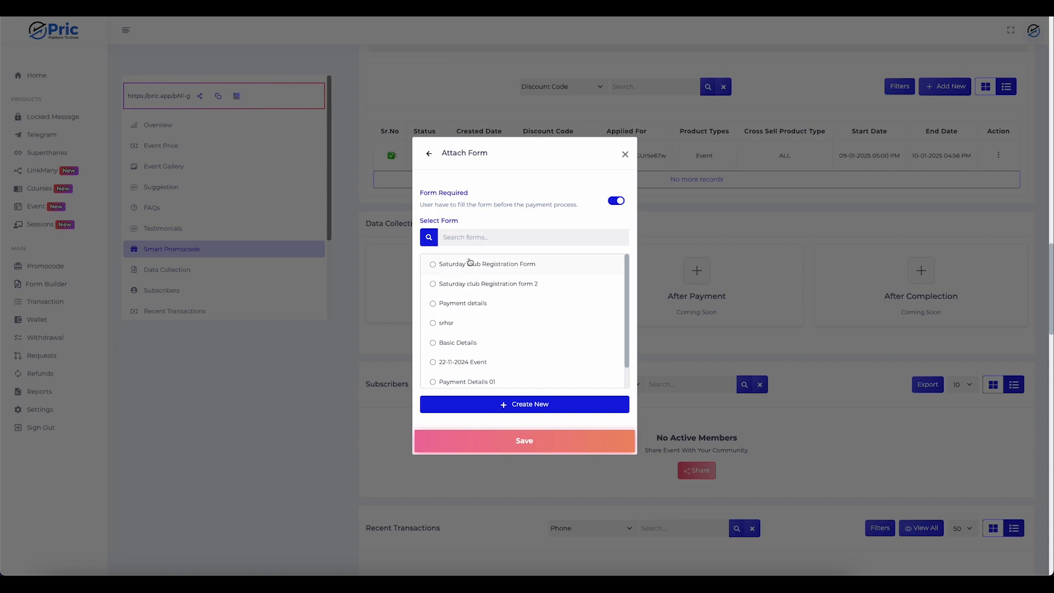
{"action": "scroll", "coordinate": [442, 308], "scroll_direction": "down", "scroll_amount": 3}
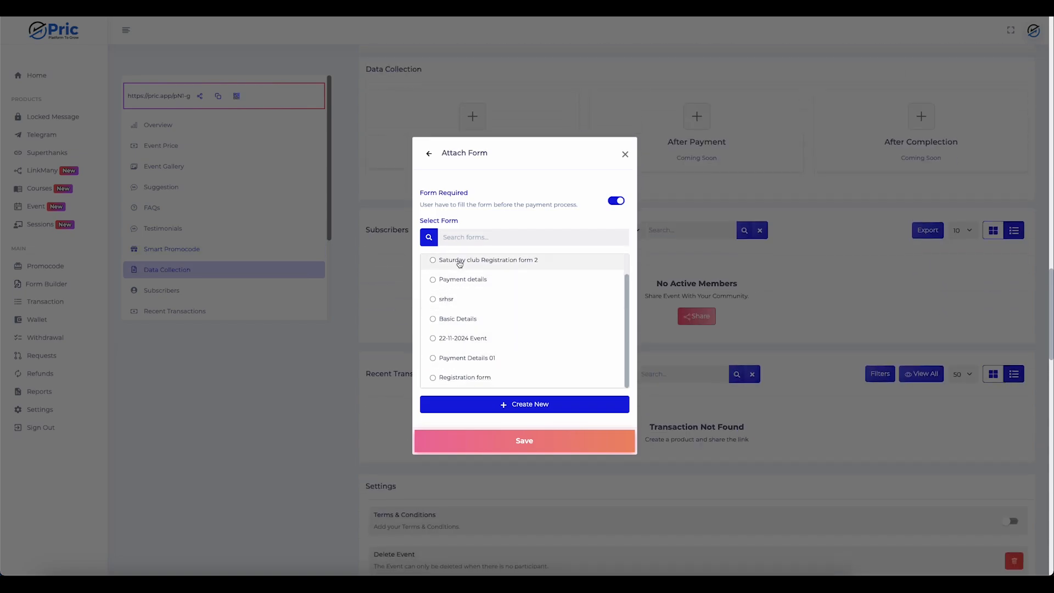
{"action": "scroll", "coordinate": [459, 199], "scroll_direction": "up", "scroll_amount": 3}
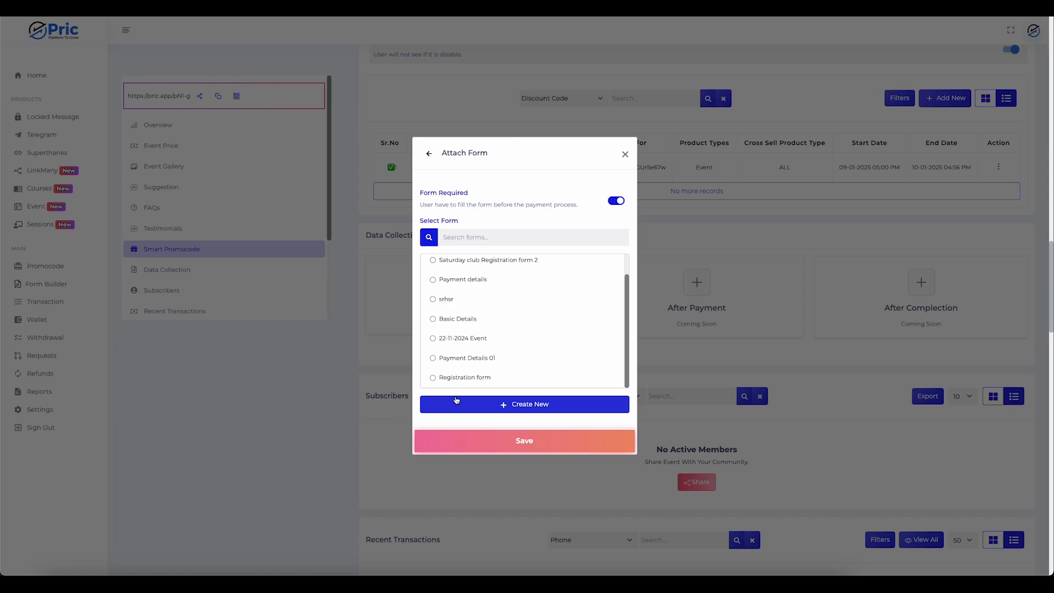
{"action": "key", "text": "XF86AudioRaiseVolume"}
{"action": "left_click", "coordinate": [511, 405]}
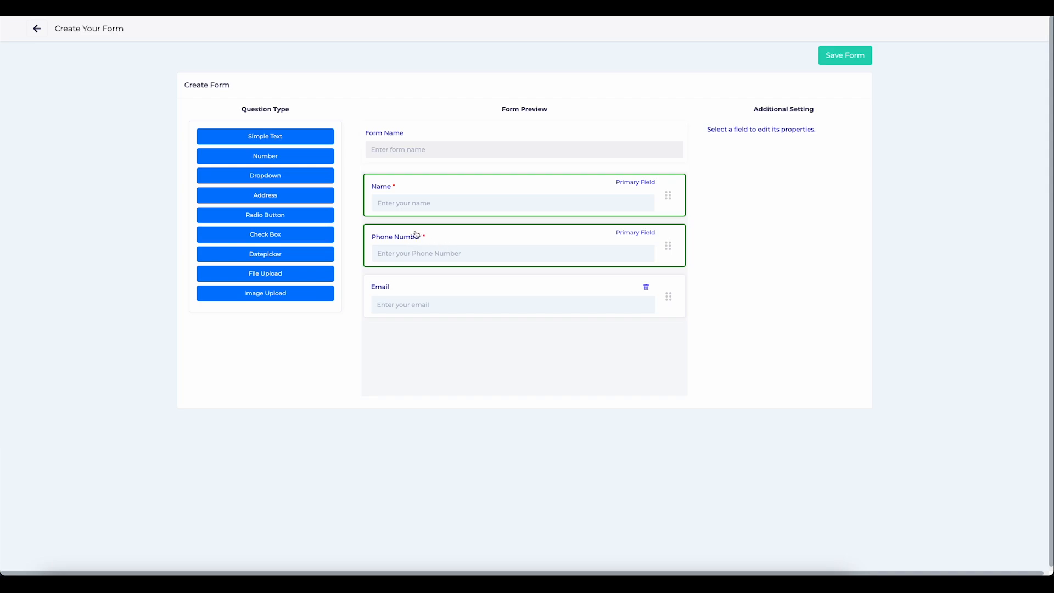
Name the form "personal details", view the Name field's settings, and add a check box question below the Email field
{"action": "left_click", "coordinate": [382, 150]}
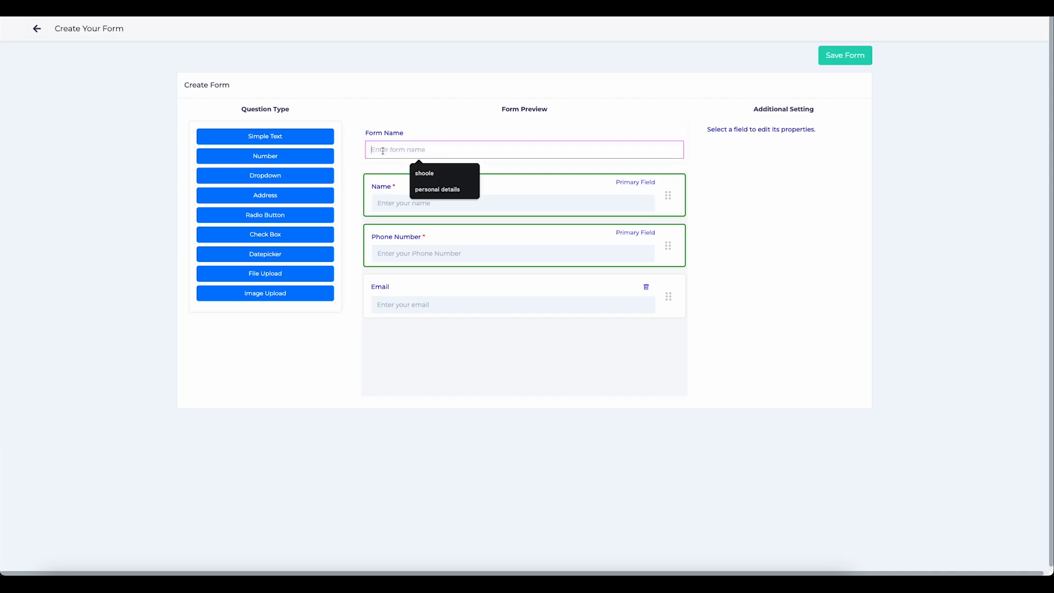
{"action": "left_click", "coordinate": [435, 190]}
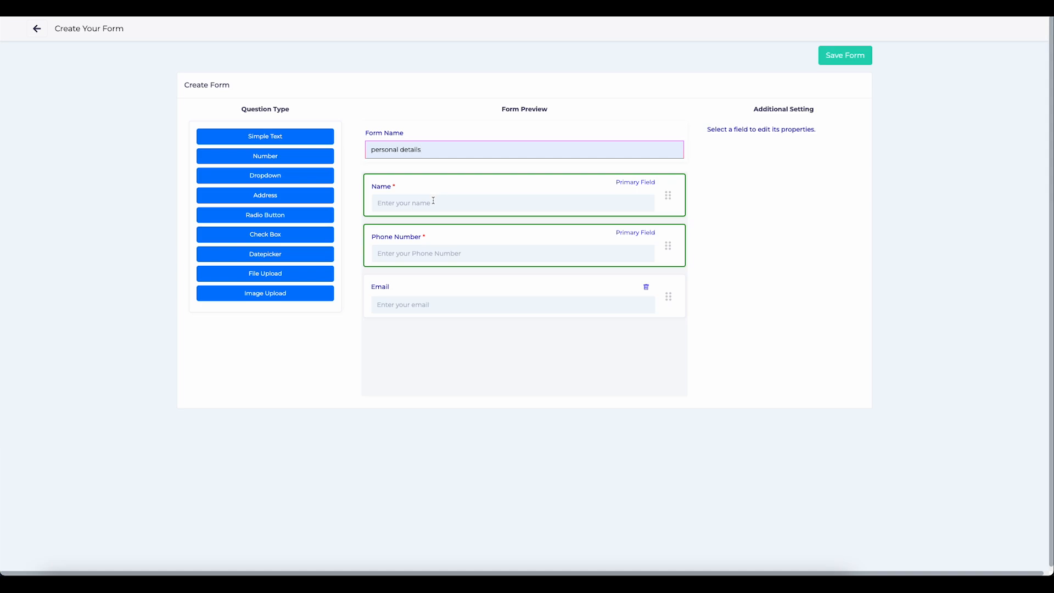
{"action": "left_click", "coordinate": [433, 201]}
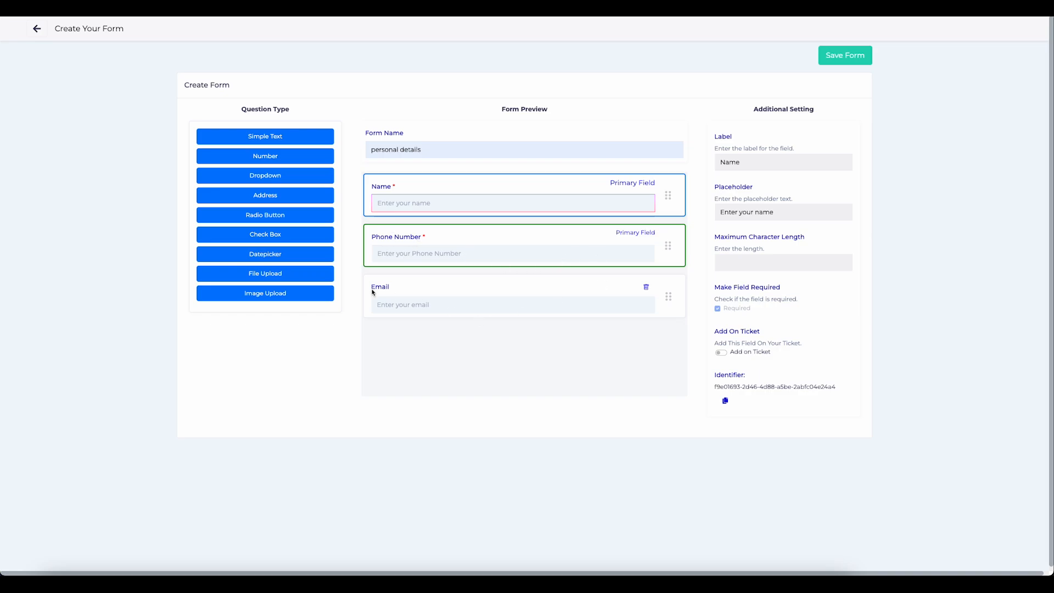
{"action": "left_click", "coordinate": [267, 237]}
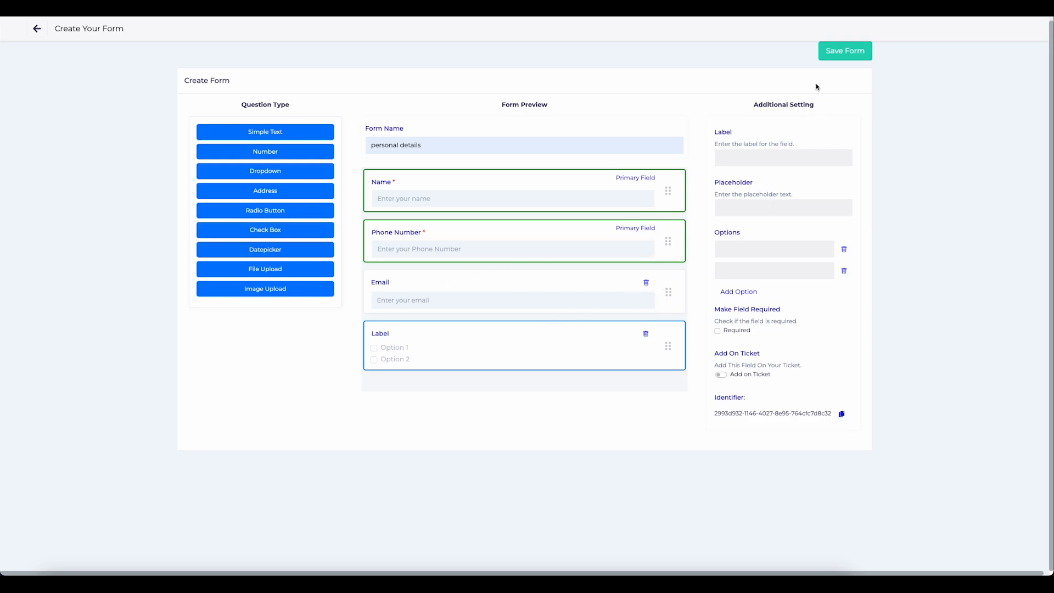
Delete the unlabelled check box question, save the "personal details" form, and attach it as the required before-payment form
{"action": "left_click", "coordinate": [834, 55]}
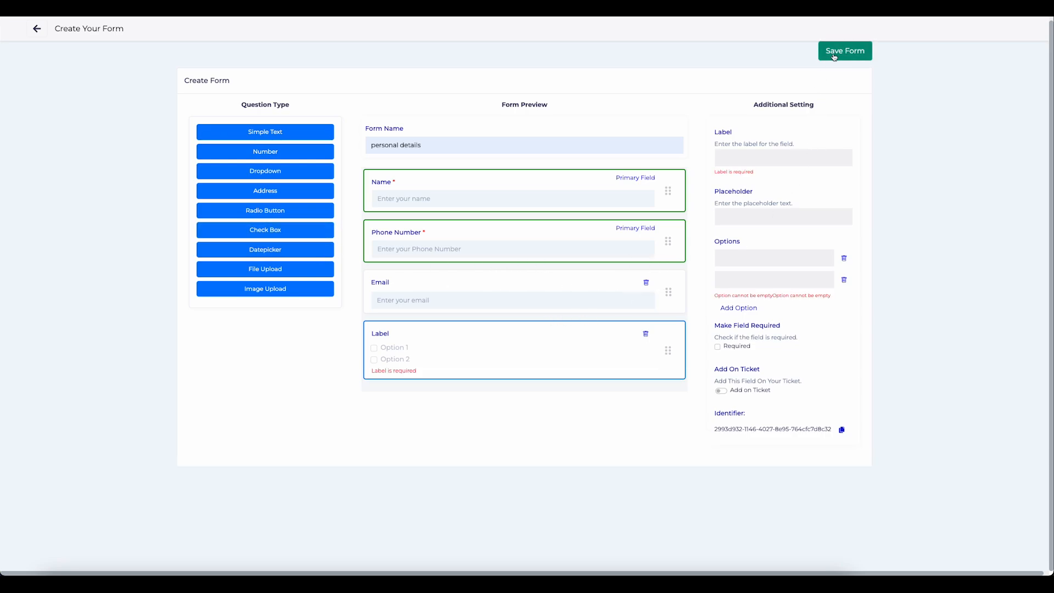
{"action": "left_click", "coordinate": [646, 334]}
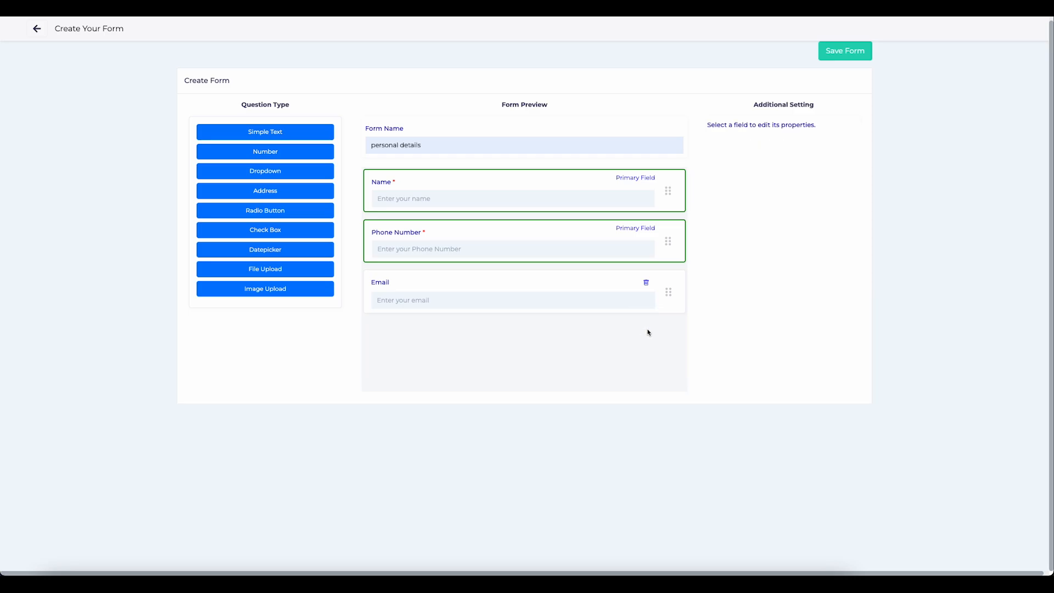
{"action": "left_click", "coordinate": [828, 50]}
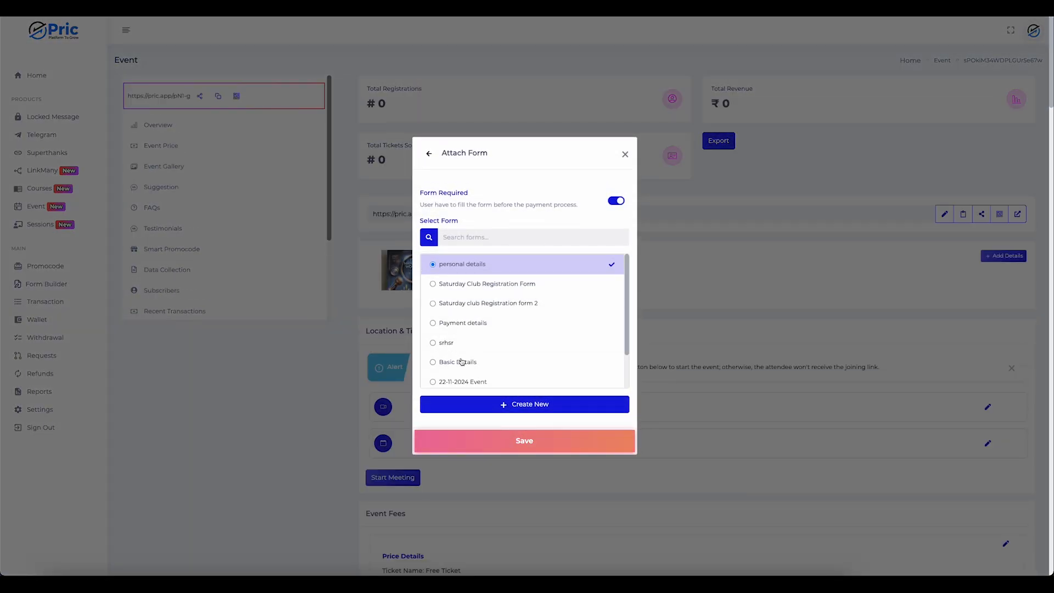
{"action": "left_click", "coordinate": [524, 442]}
View the export options for the event's subscriber data, with and without form, and close them without exporting
{"action": "scroll", "coordinate": [509, 442], "scroll_direction": "down", "scroll_amount": 8}
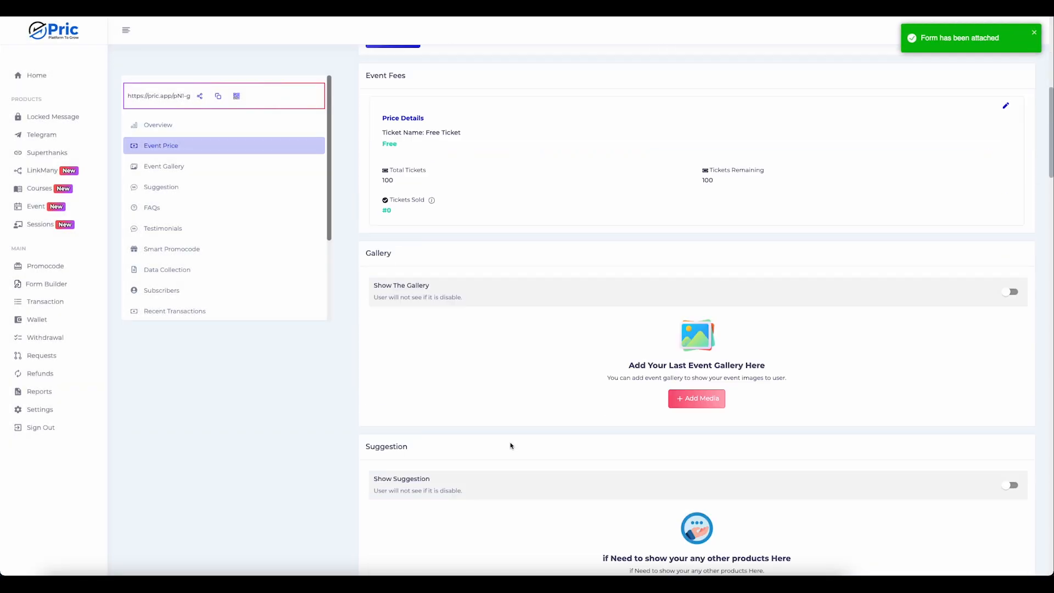
{"action": "scroll", "coordinate": [510, 443], "scroll_direction": "down", "scroll_amount": 20}
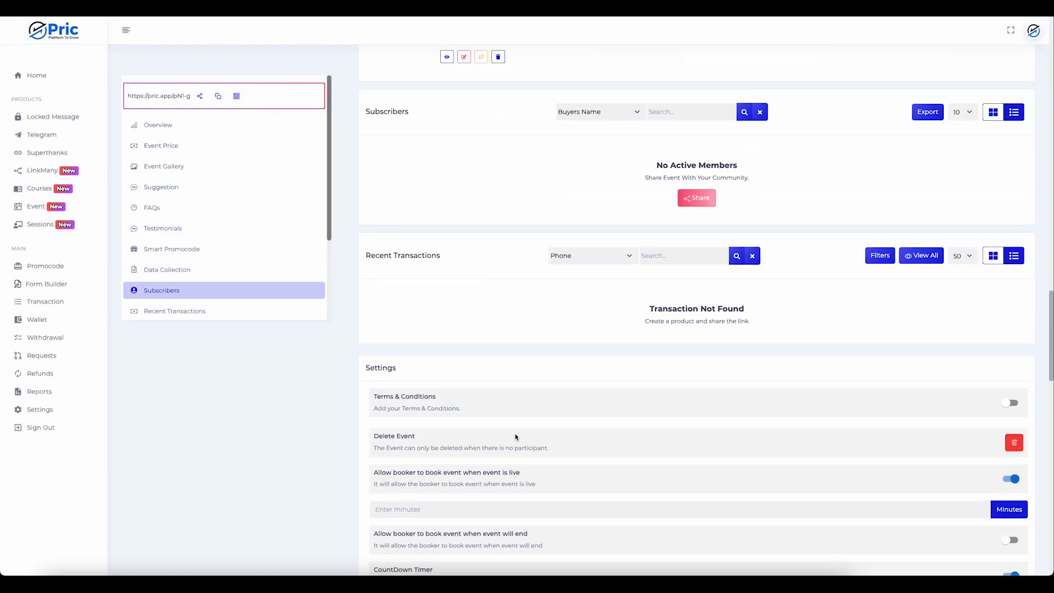
{"action": "scroll", "coordinate": [514, 428], "scroll_direction": "up", "scroll_amount": 5}
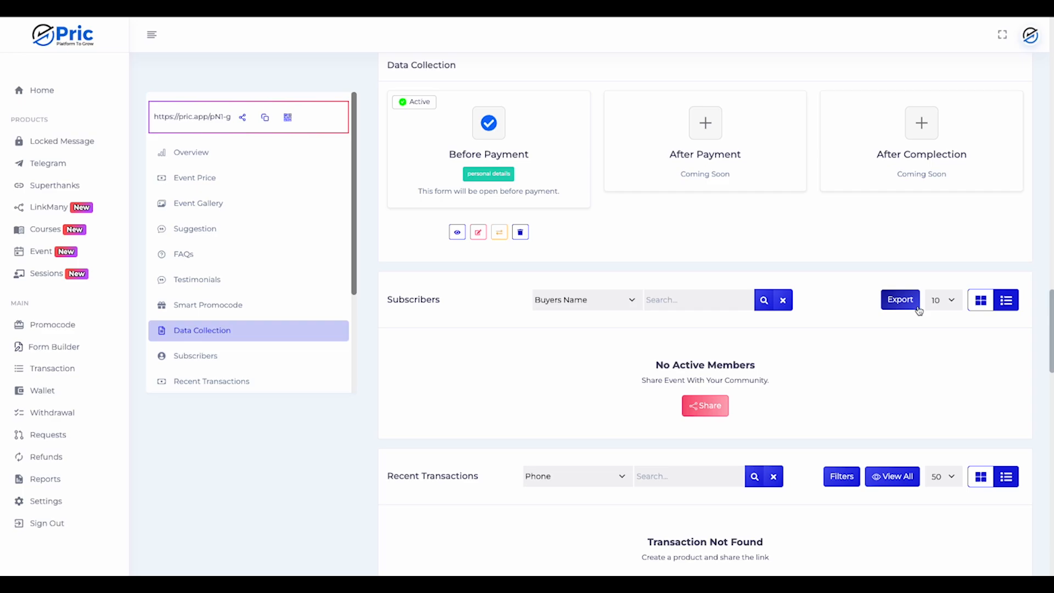
{"action": "left_click", "coordinate": [909, 306]}
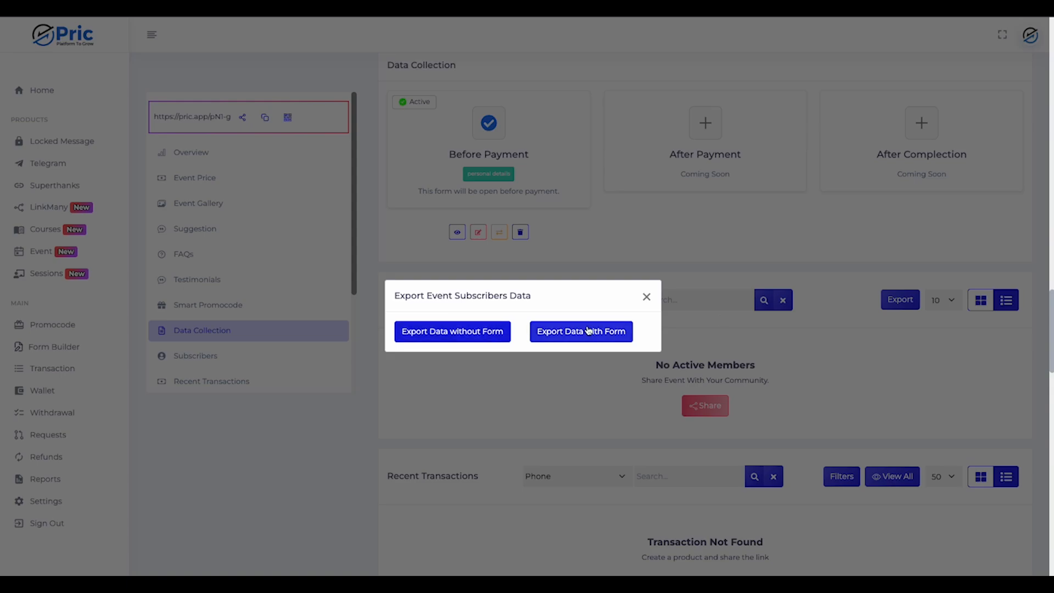
{"action": "left_click", "coordinate": [644, 298]}
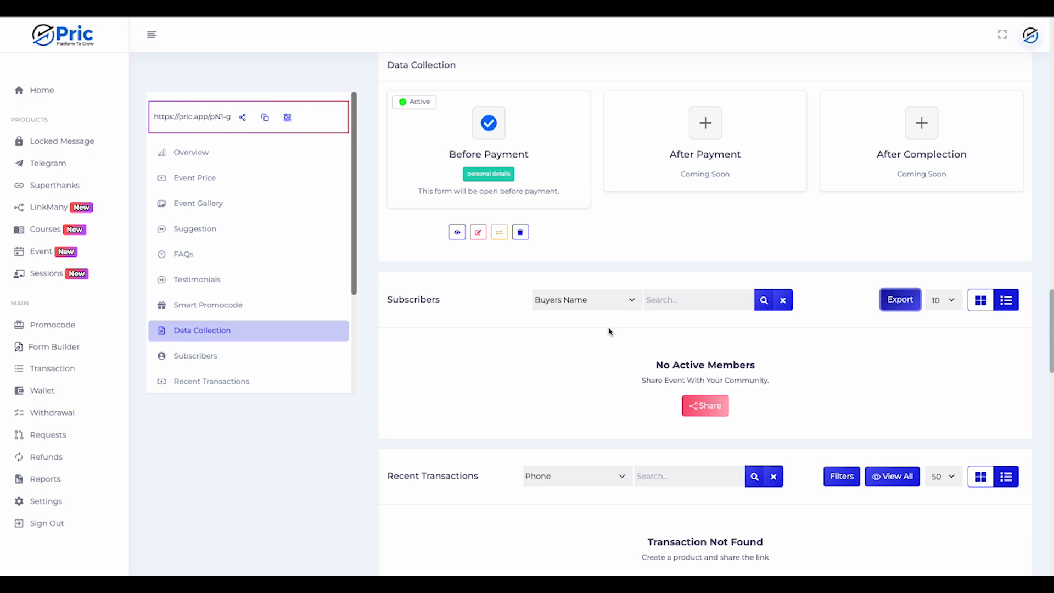
Examine the Recent Transactions section, including its date range and status filters, the full transactions list and the search options
{"action": "scroll", "coordinate": [536, 417], "scroll_direction": "down", "scroll_amount": 1}
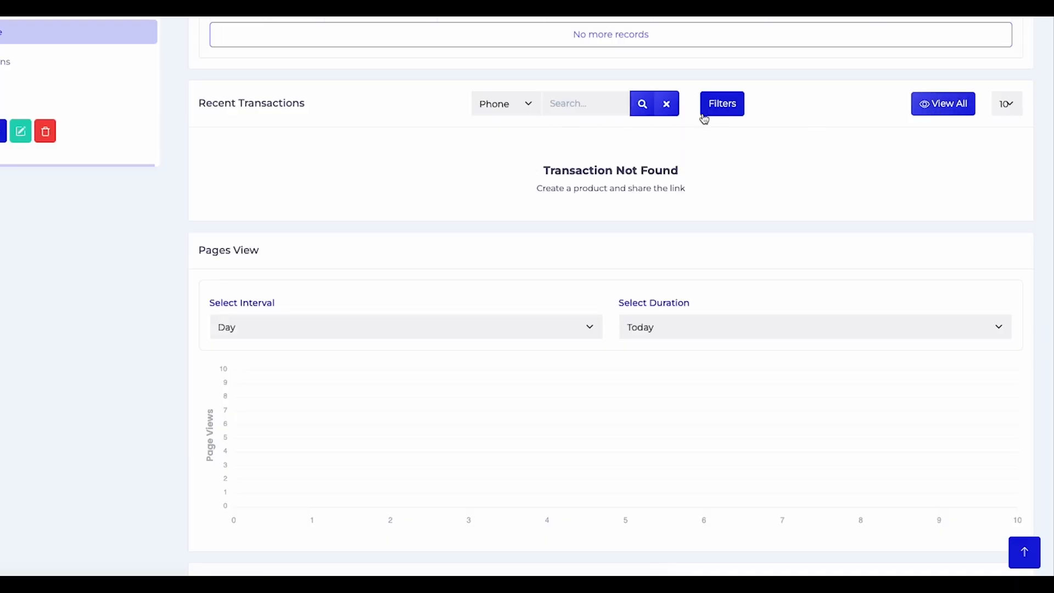
{"action": "left_click", "coordinate": [708, 114]}
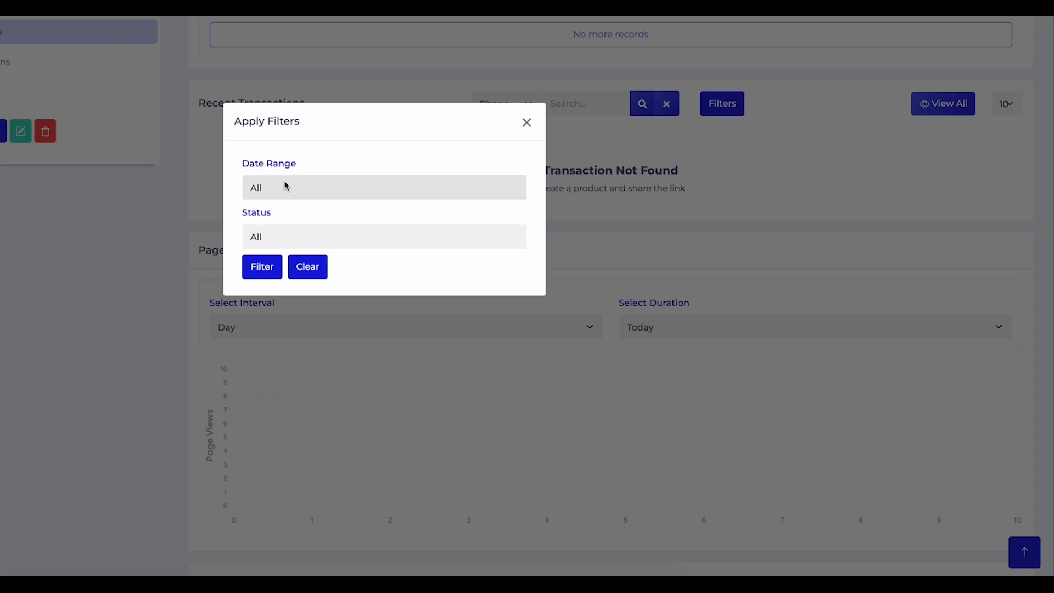
{"action": "left_click", "coordinate": [527, 124]}
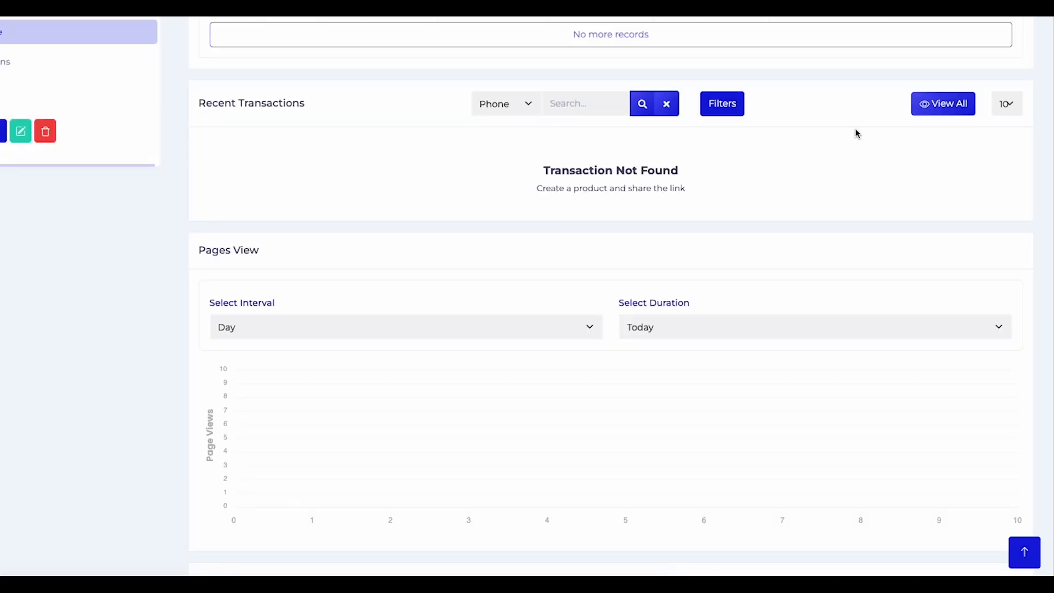
{"action": "left_click", "coordinate": [934, 107]}
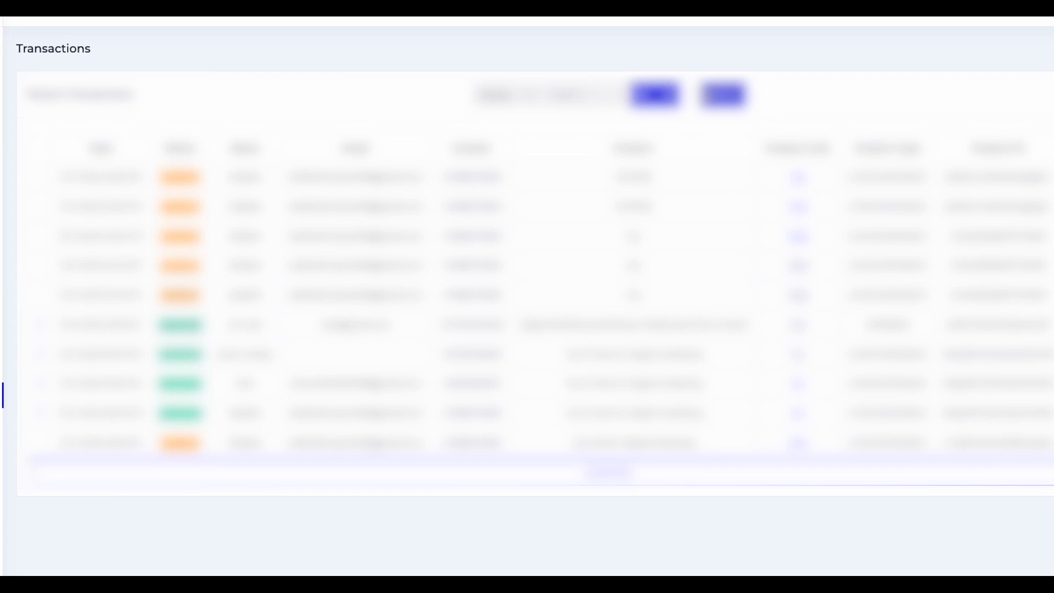
{"action": "left_click", "coordinate": [712, 95]}
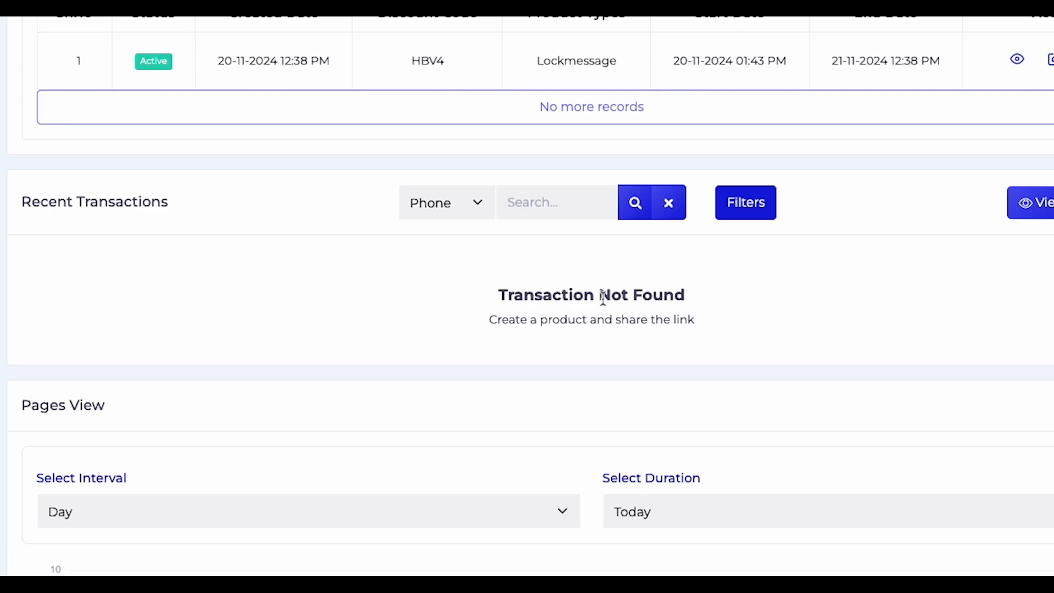
{"action": "left_click_drag", "start_coordinate": [492, 319], "coordinate": [713, 326]}
{"action": "left_click", "coordinate": [606, 327]}
{"action": "left_click", "coordinate": [463, 207]}
{"action": "left_click", "coordinate": [549, 225]}
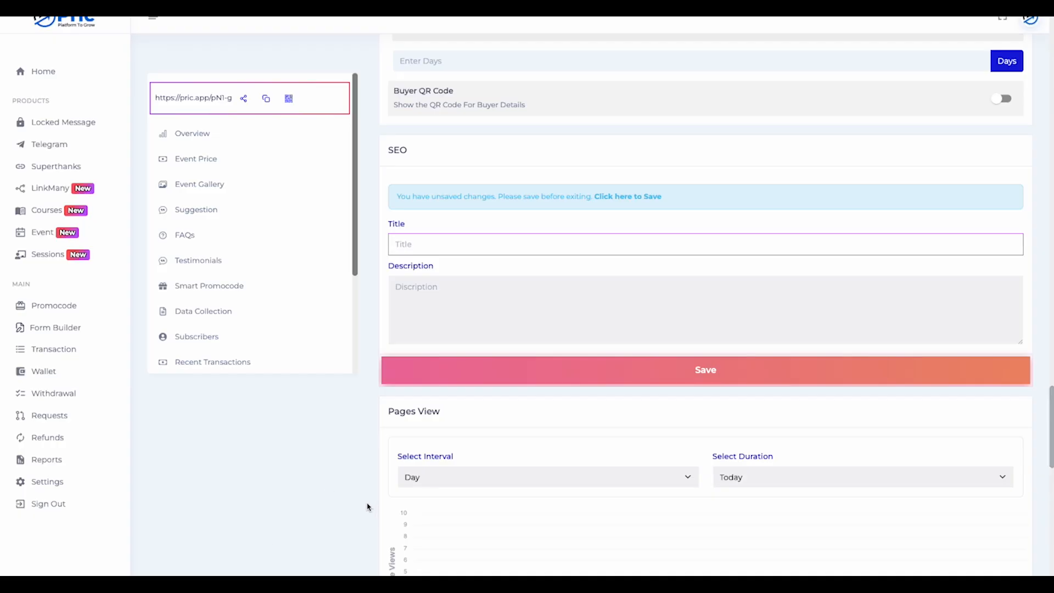
Enter "Event management" as the event's SEO title
{"action": "left_click", "coordinate": [407, 378]}
{"action": "left_click", "coordinate": [447, 290]}
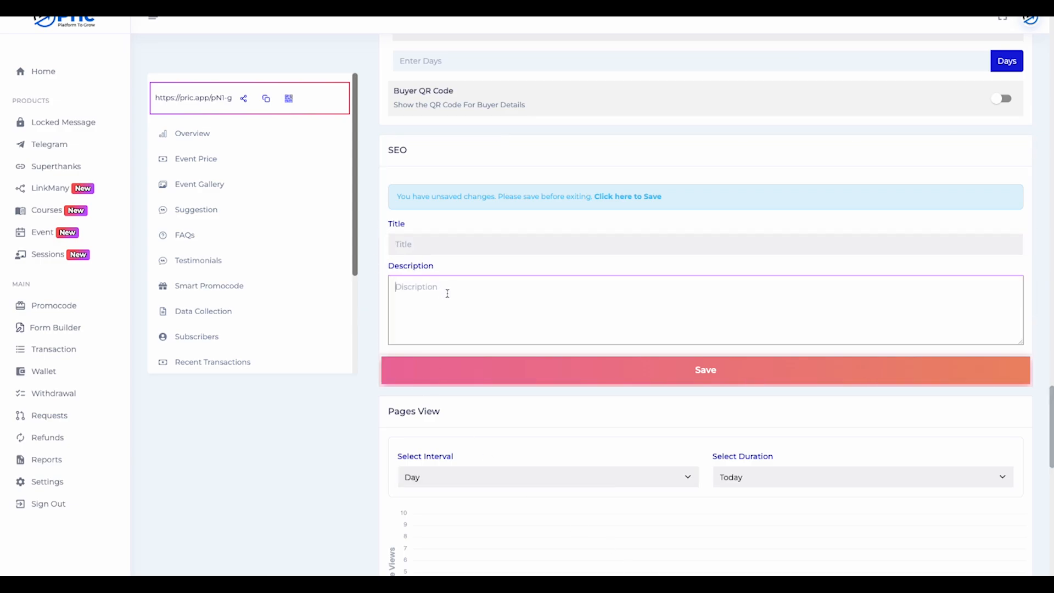
{"action": "left_click", "coordinate": [432, 242]}
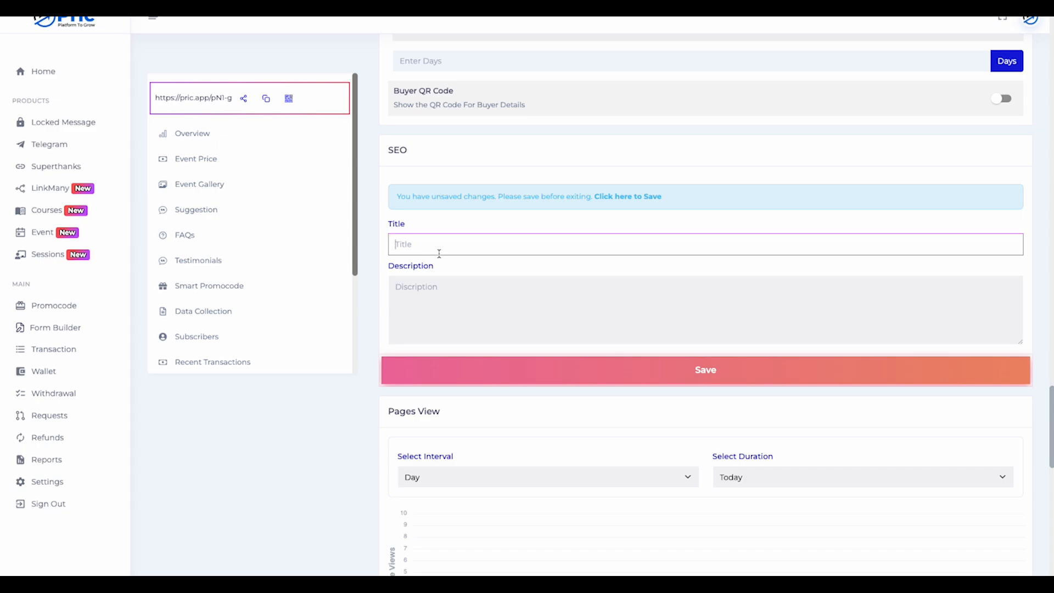
{"action": "type", "text": "Event management"}
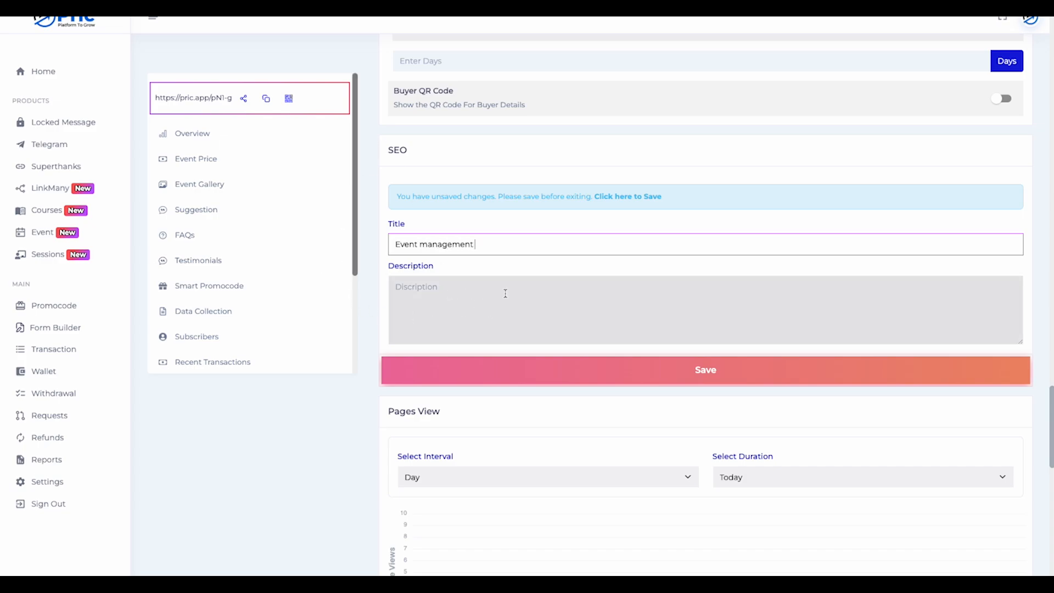
{"action": "left_click", "coordinate": [433, 300]}
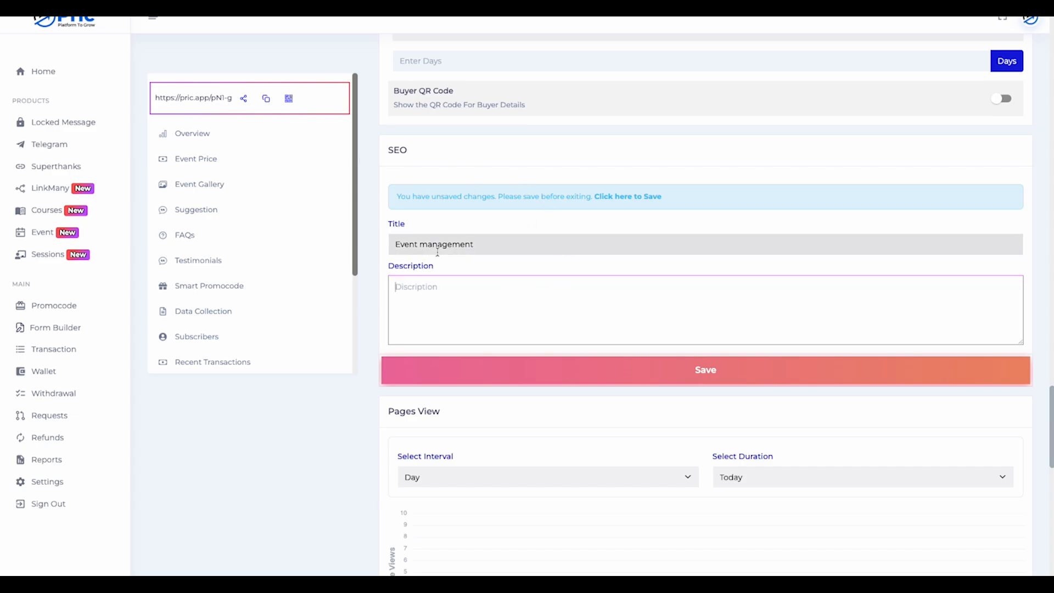
{"action": "left_click", "coordinate": [473, 245]}
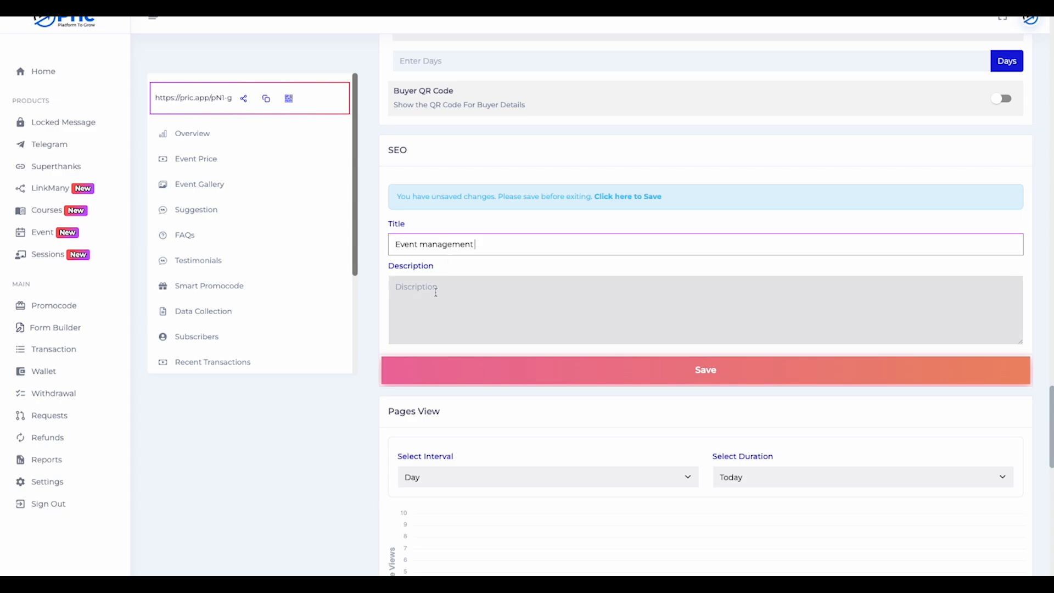
{"action": "left_click", "coordinate": [409, 290]}
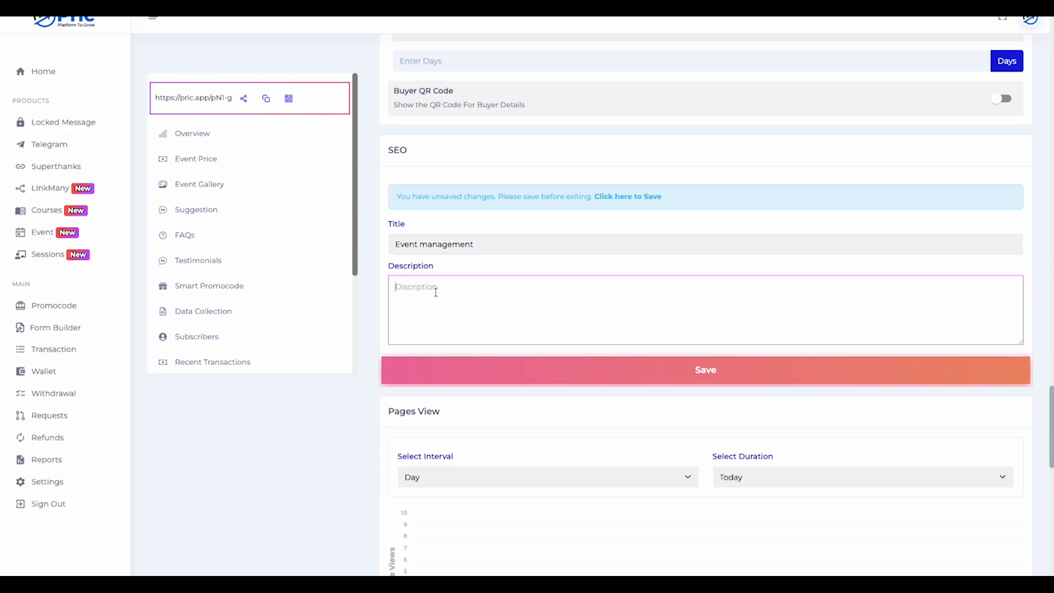
Extend the SEO title to "Event management workshop", leave the description empty, and save the SEO settings
{"action": "left_click", "coordinate": [477, 244]}
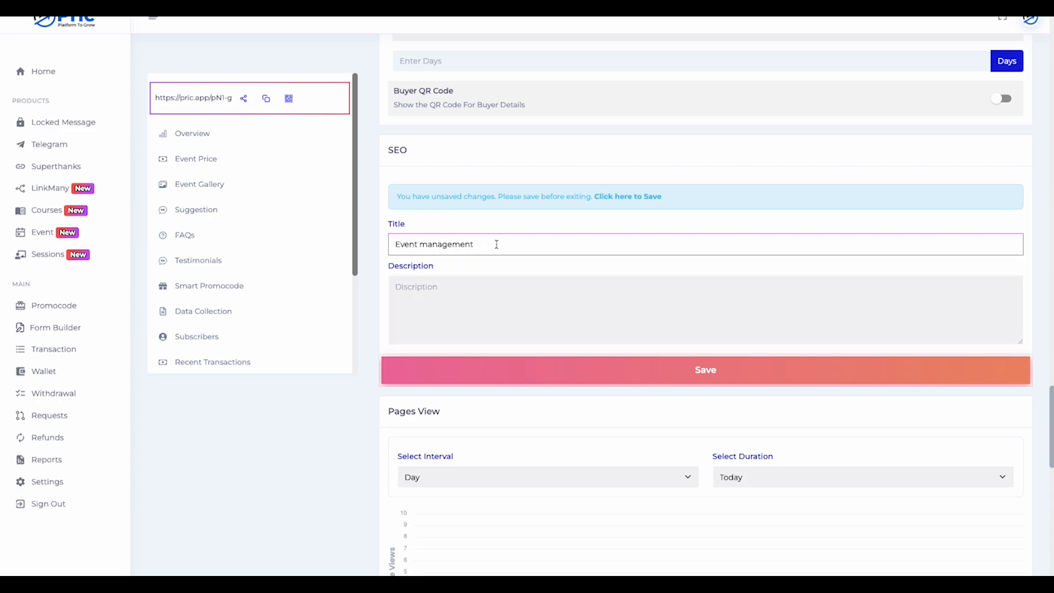
{"action": "type", "text": "ow"}
{"action": "type", "text": "rkshop"}
{"action": "left_click", "coordinate": [479, 245]}
{"action": "key", "text": "BackSpace"}
{"action": "type", "text": "o"}
{"action": "left_click", "coordinate": [456, 300]}
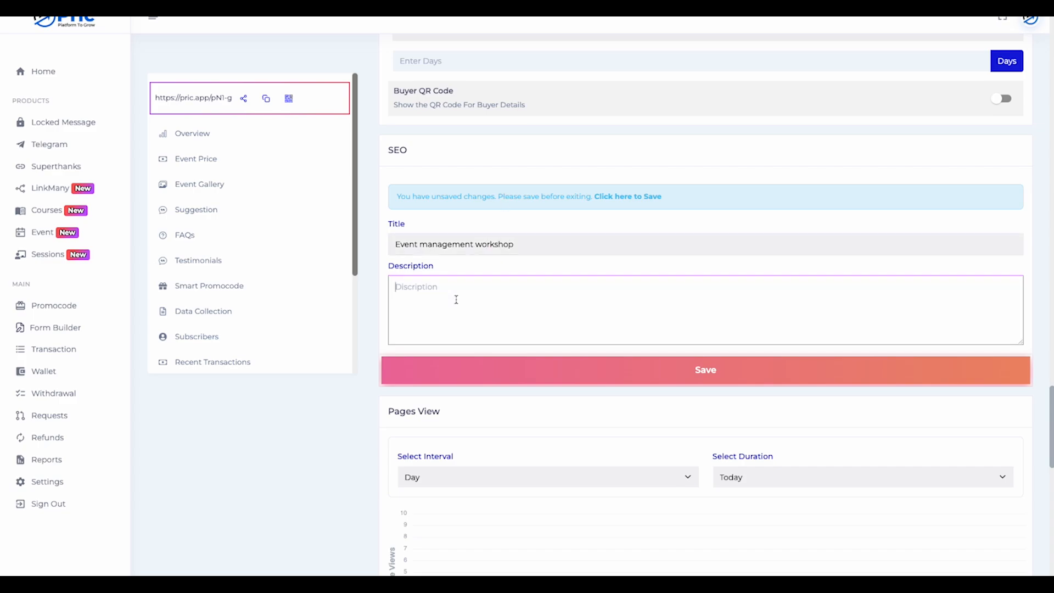
{"action": "left_click", "coordinate": [627, 382]}
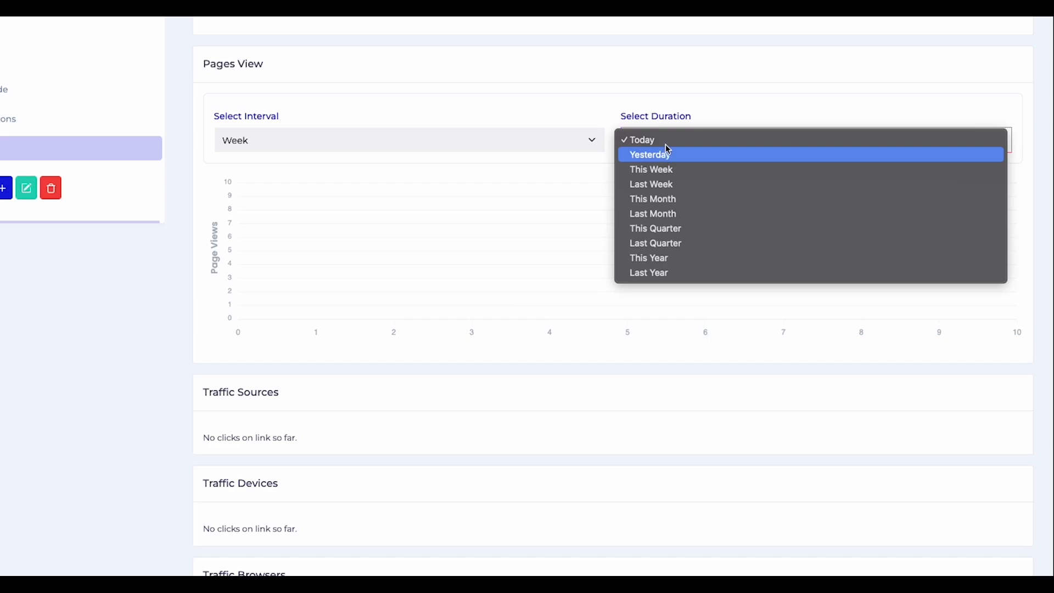
Look over the interval and duration choices of the Pages View chart
{"action": "left_click", "coordinate": [667, 157]}
{"action": "scroll", "coordinate": [343, 327], "scroll_direction": "down", "scroll_amount": 2}
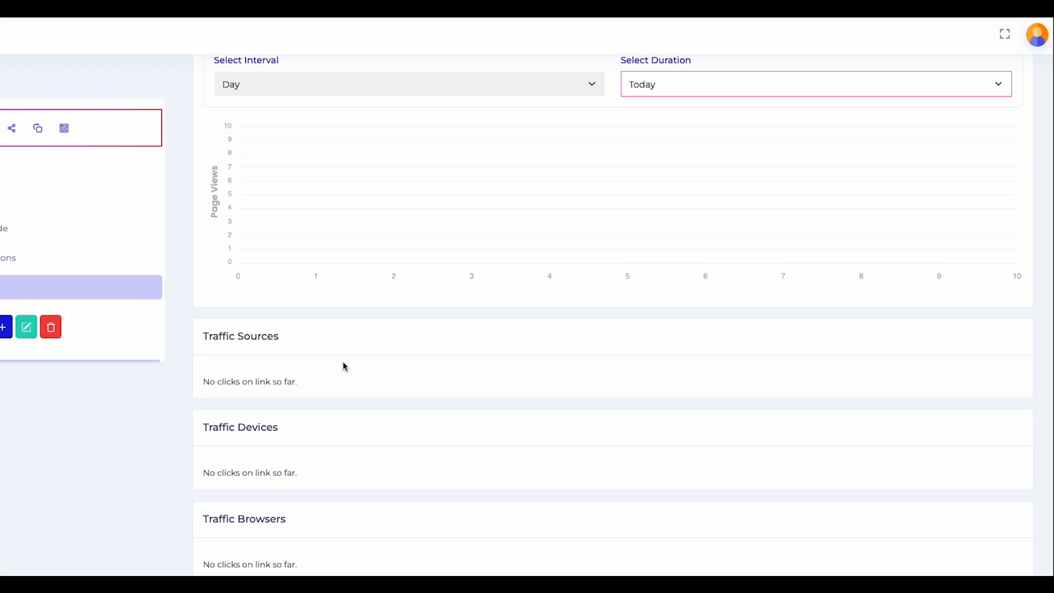
{"action": "scroll", "coordinate": [344, 365], "scroll_direction": "up", "scroll_amount": 1}
{"action": "left_click", "coordinate": [334, 110]}
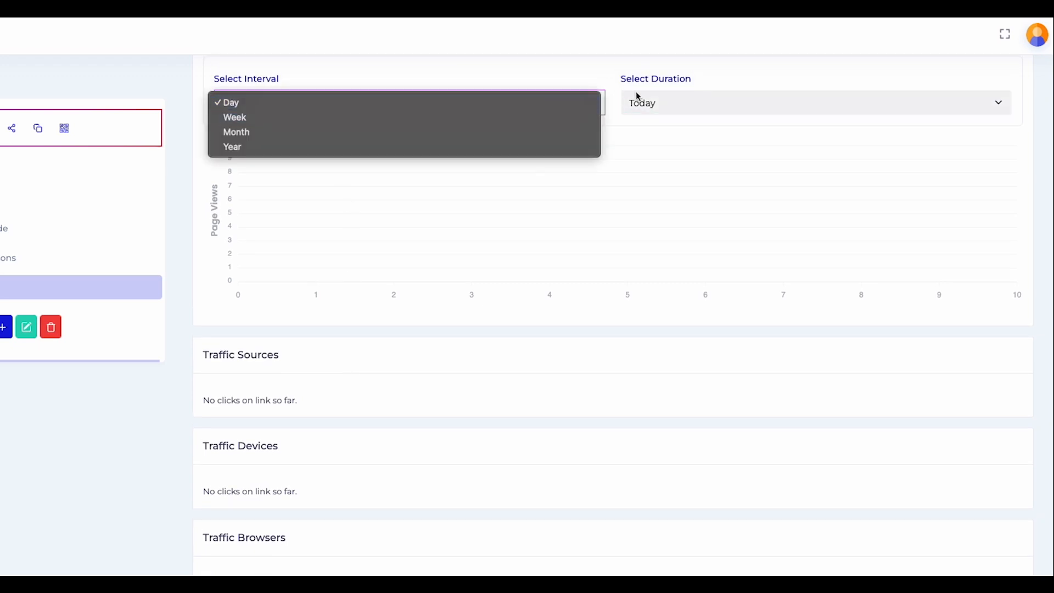
{"action": "left_click", "coordinate": [663, 101]}
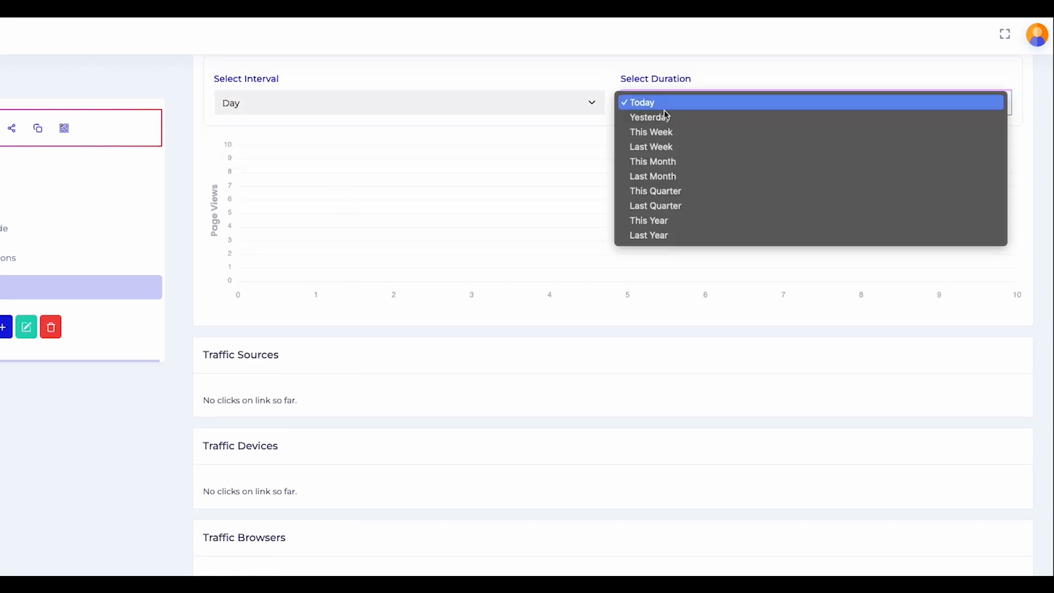
{"action": "left_click", "coordinate": [655, 77]}
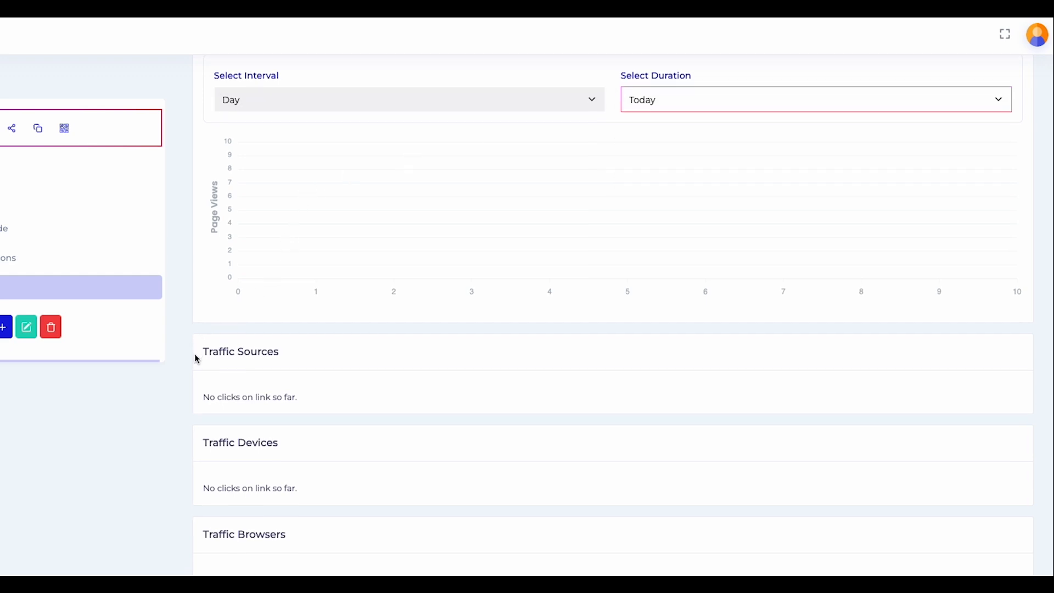
Examine the Traffic Sources, Traffic Devices, Traffic Browsers and Location analytics sections of the page
{"action": "scroll", "coordinate": [212, 361], "scroll_direction": "down", "scroll_amount": 1}
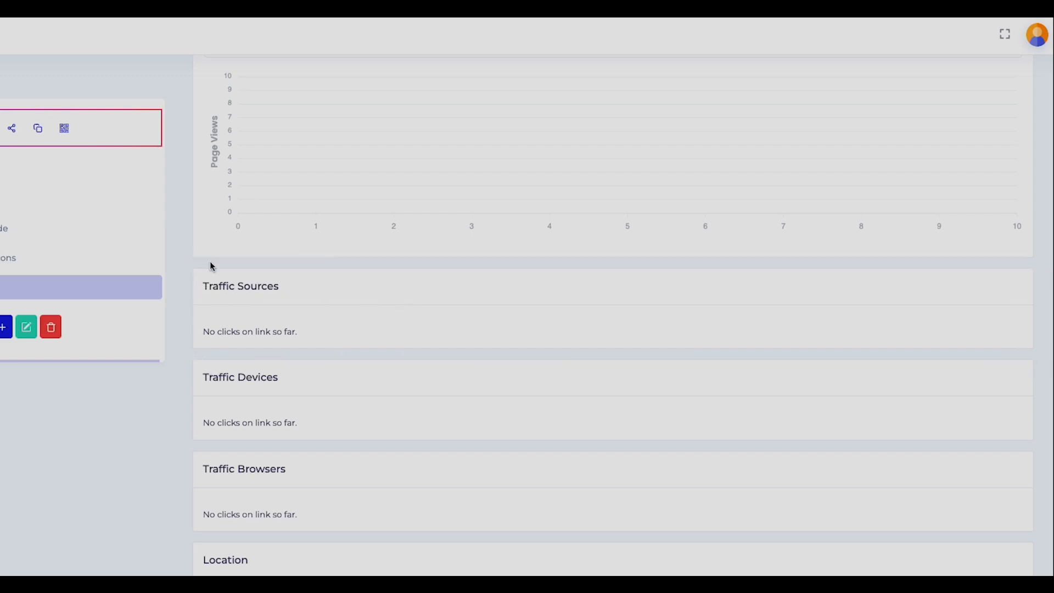
{"action": "left_click_drag", "start_coordinate": [201, 283], "coordinate": [290, 285]}
{"action": "left_click", "coordinate": [205, 381]}
{"action": "left_click_drag", "start_coordinate": [205, 383], "coordinate": [281, 379]}
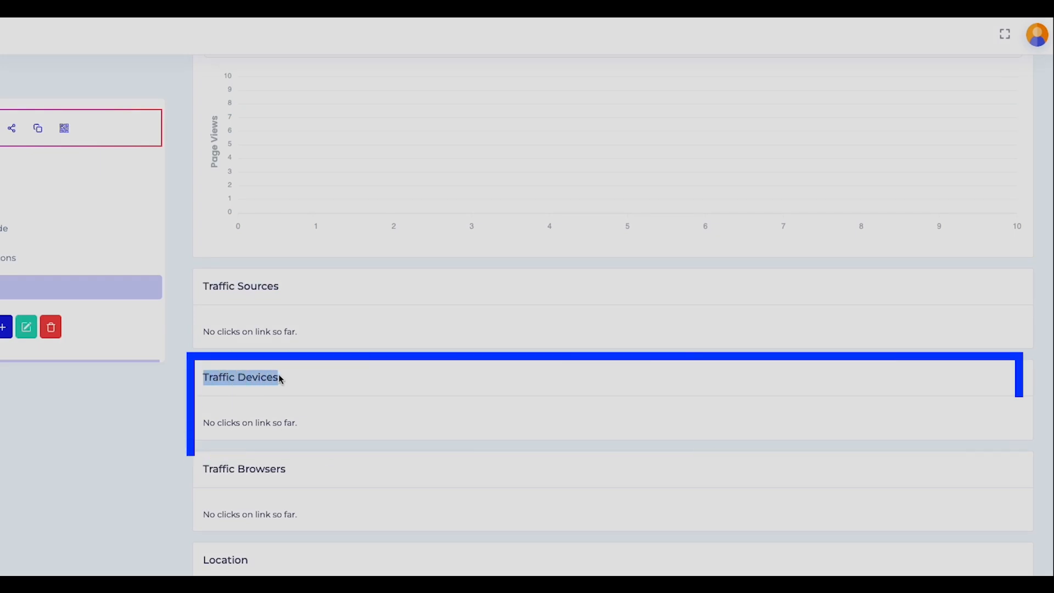
{"action": "left_click", "coordinate": [262, 394]}
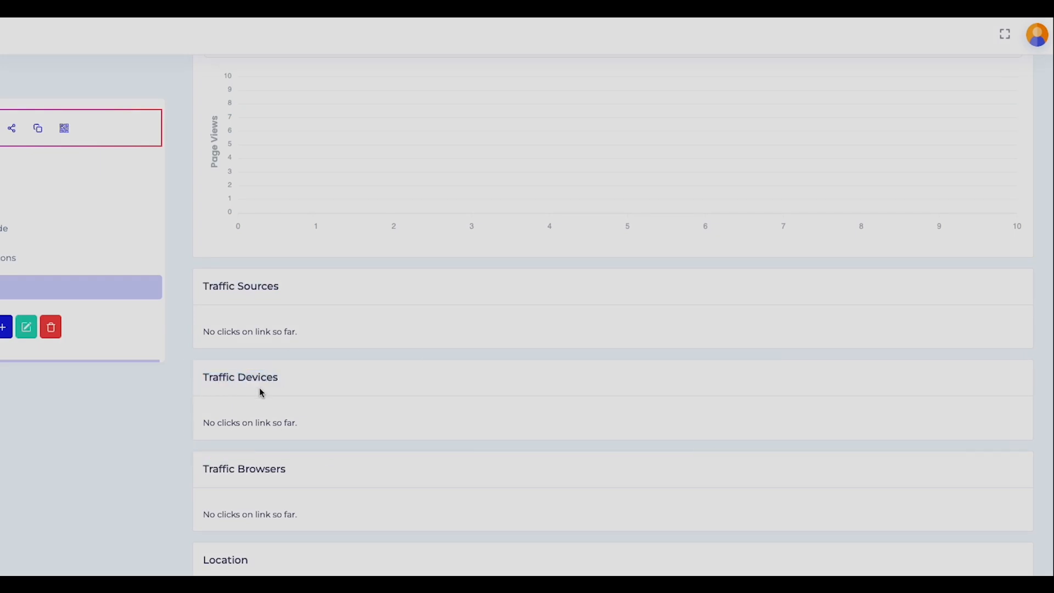
{"action": "left_click_drag", "start_coordinate": [204, 470], "coordinate": [267, 470]}
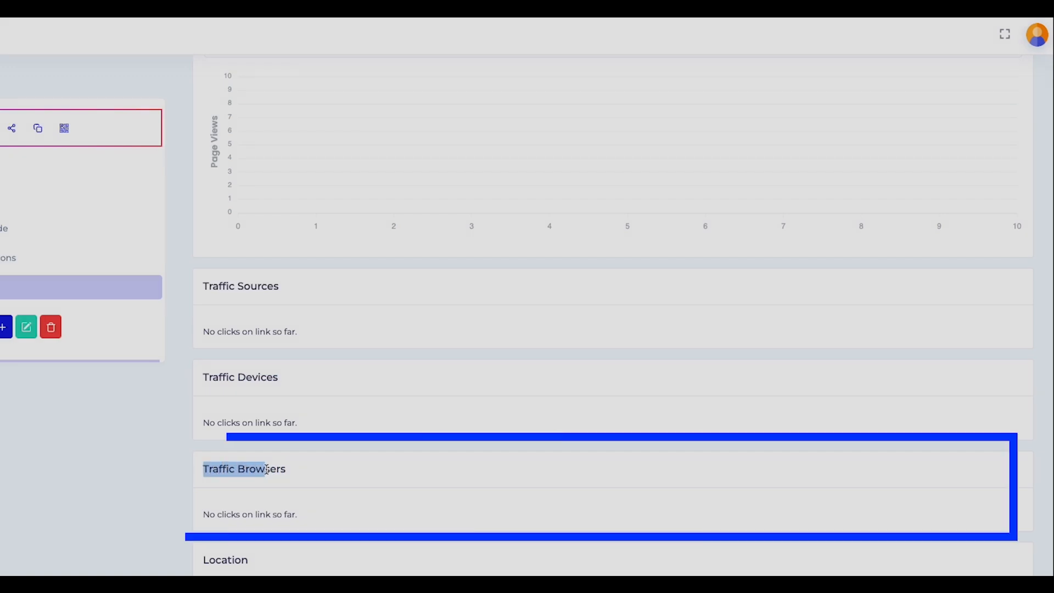
{"action": "left_click_drag", "start_coordinate": [267, 471], "coordinate": [292, 470]}
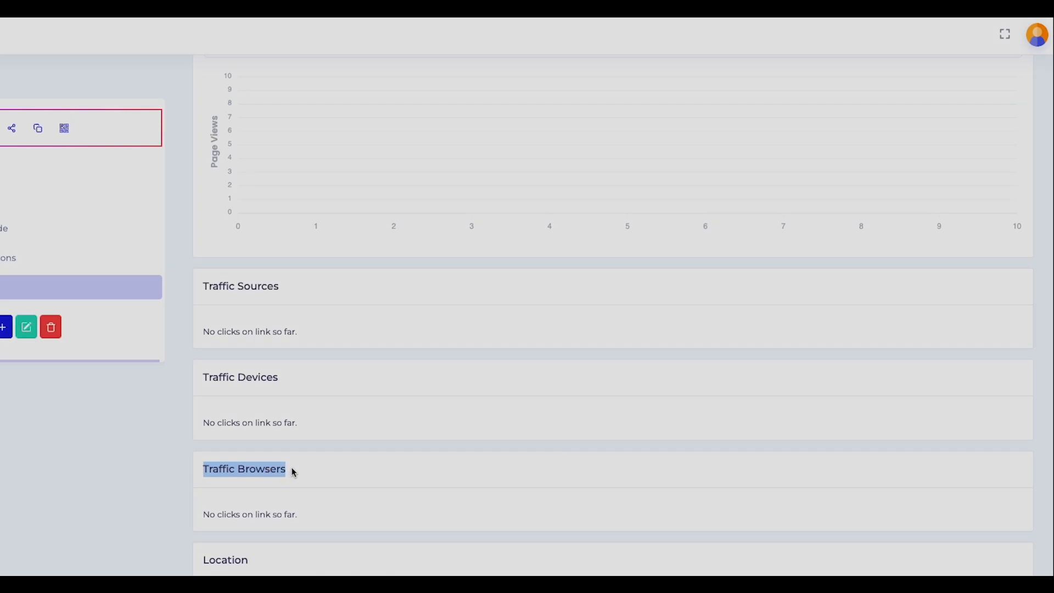
{"action": "left_click", "coordinate": [294, 472]}
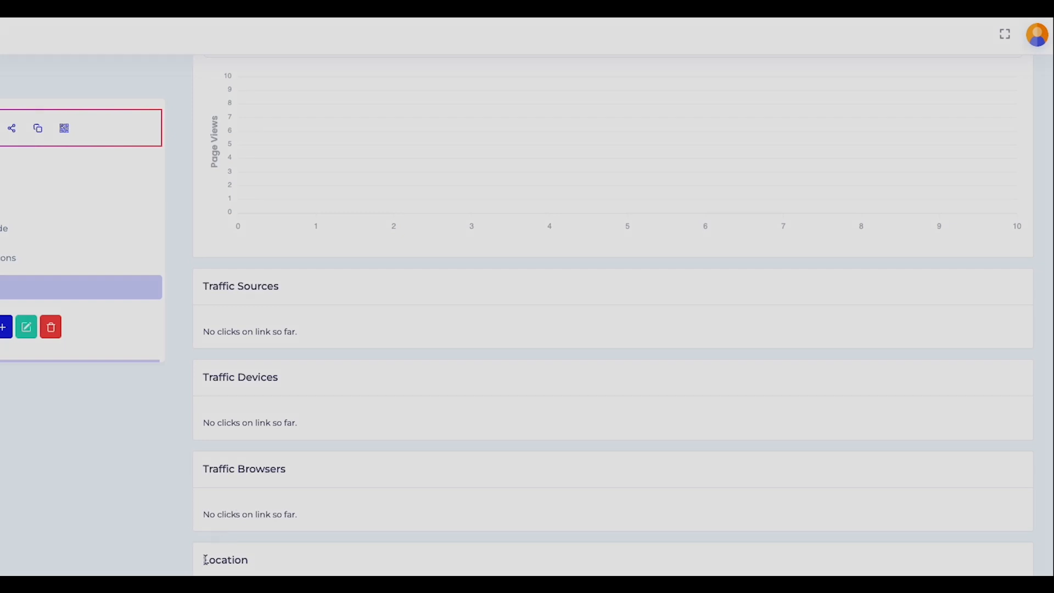
{"action": "left_click_drag", "start_coordinate": [202, 560], "coordinate": [263, 564]}
{"action": "scroll", "coordinate": [242, 549], "scroll_direction": "down", "scroll_amount": 5}
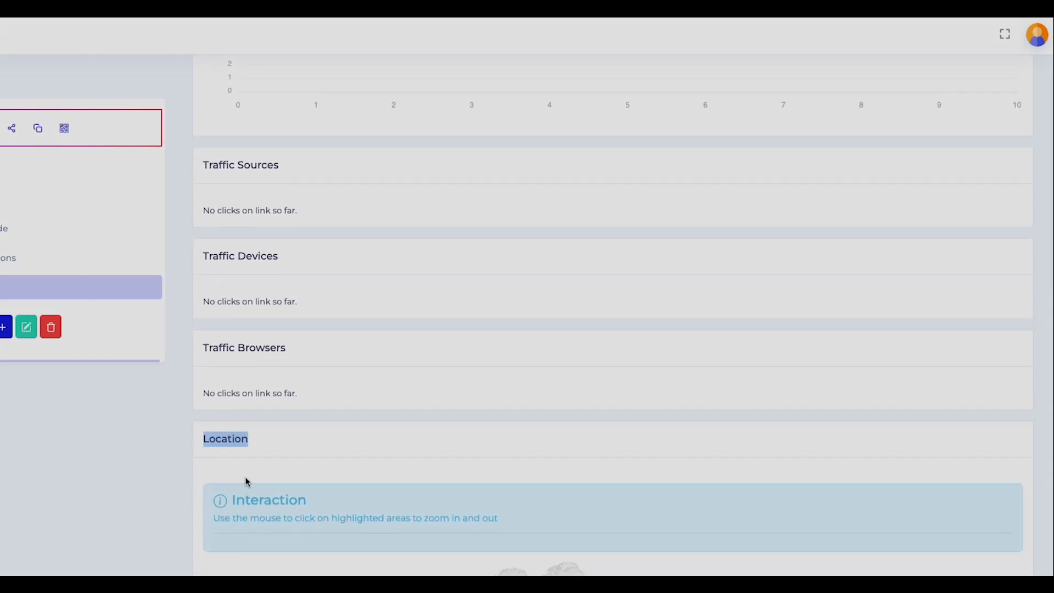
{"action": "scroll", "coordinate": [224, 318], "scroll_direction": "down", "scroll_amount": 3}
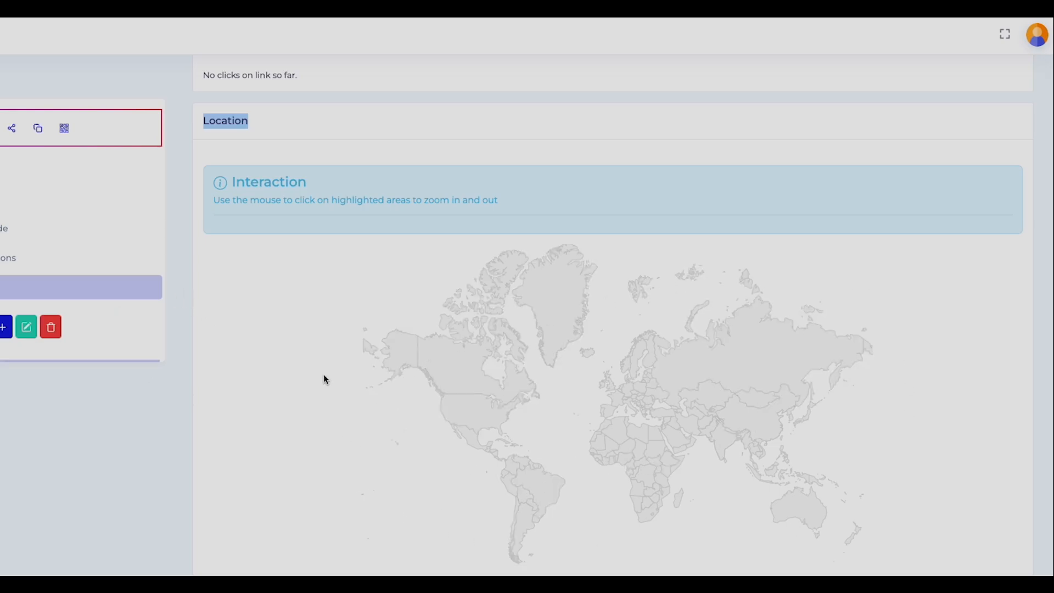
Return to the event's overview and open the public page of the event management workshop through its link
{"action": "scroll", "coordinate": [324, 376], "scroll_direction": "up", "scroll_amount": 1}
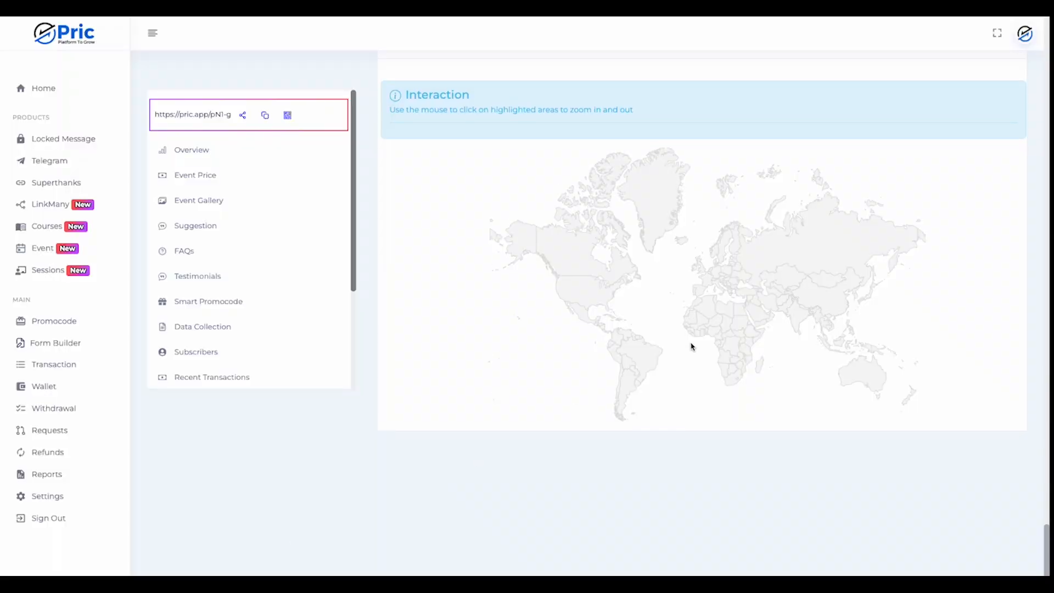
{"action": "scroll", "coordinate": [308, 389], "scroll_direction": "up", "scroll_amount": 15}
{"action": "scroll", "coordinate": [693, 343], "scroll_direction": "up", "scroll_amount": 10}
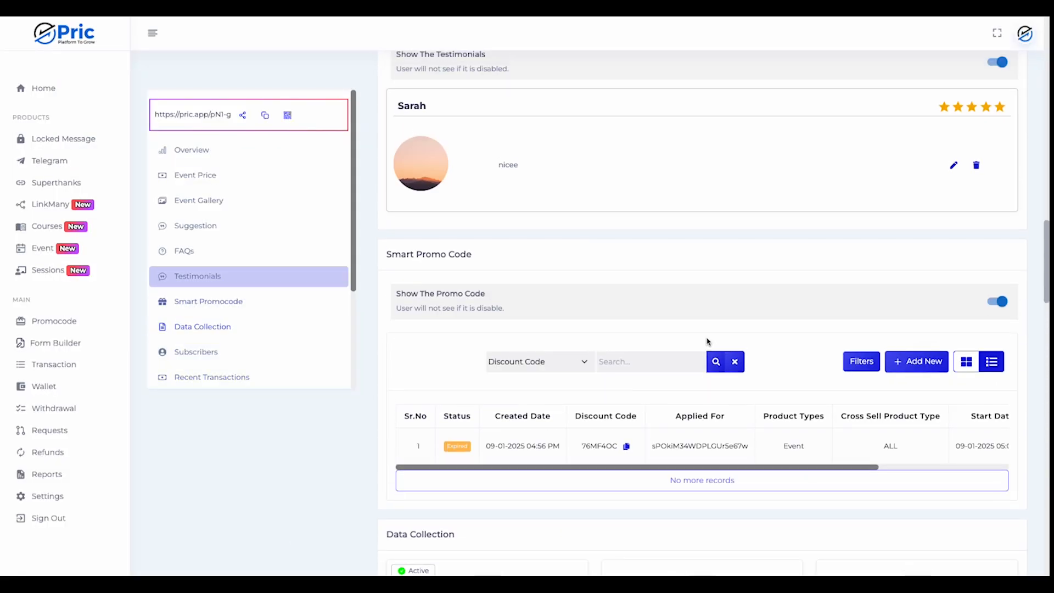
{"action": "scroll", "coordinate": [818, 263], "scroll_direction": "up", "scroll_amount": 6}
{"action": "scroll", "coordinate": [818, 263], "scroll_direction": "up", "scroll_amount": 10}
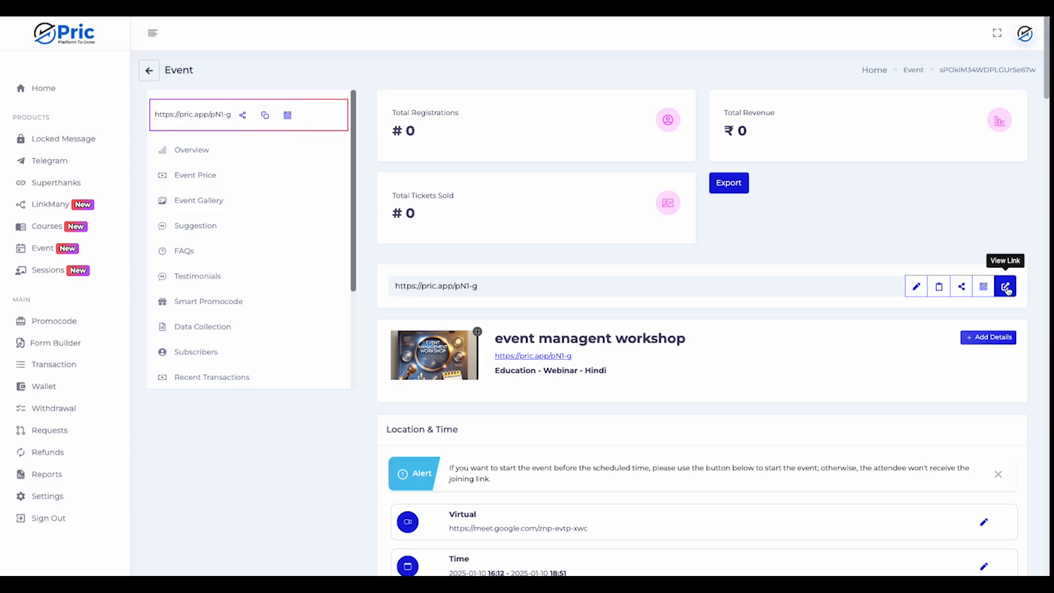
{"action": "left_click", "coordinate": [1005, 287]}
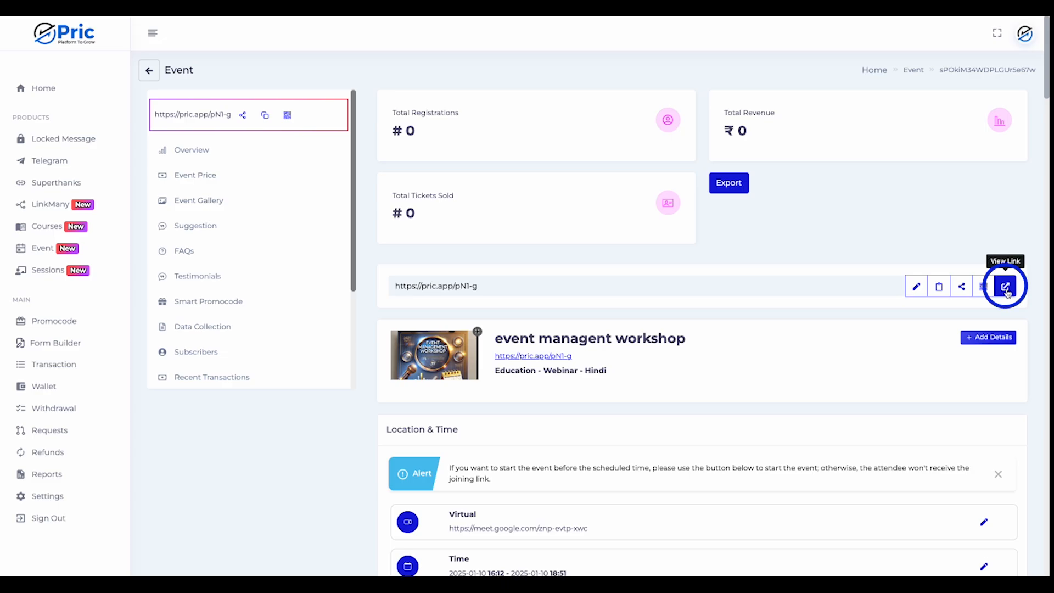
{"action": "left_click", "coordinate": [1007, 288]}
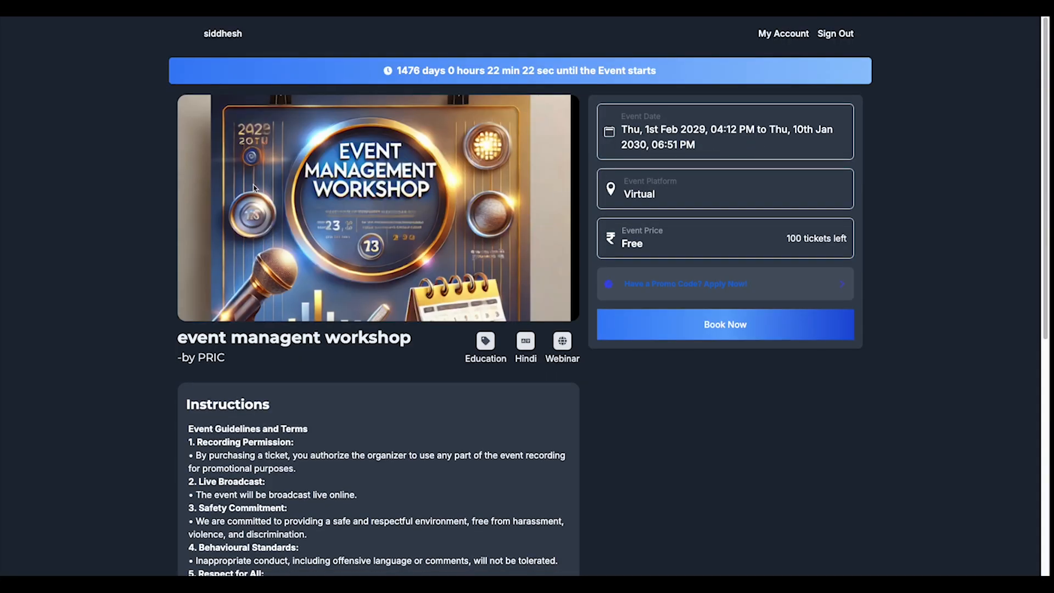
Look through the public event page's instructions, testimonials, frequently asked questions, sharing options and booking details
{"action": "scroll", "coordinate": [558, 188], "scroll_direction": "down", "scroll_amount": 2}
{"action": "scroll", "coordinate": [557, 188], "scroll_direction": "down", "scroll_amount": 7}
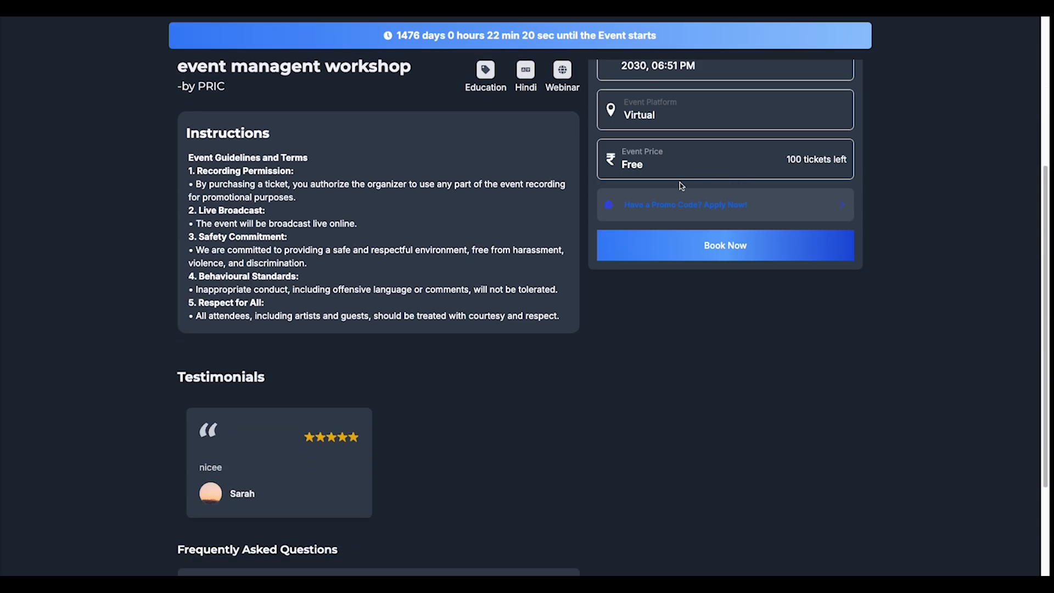
{"action": "scroll", "coordinate": [373, 222], "scroll_direction": "down", "scroll_amount": 1}
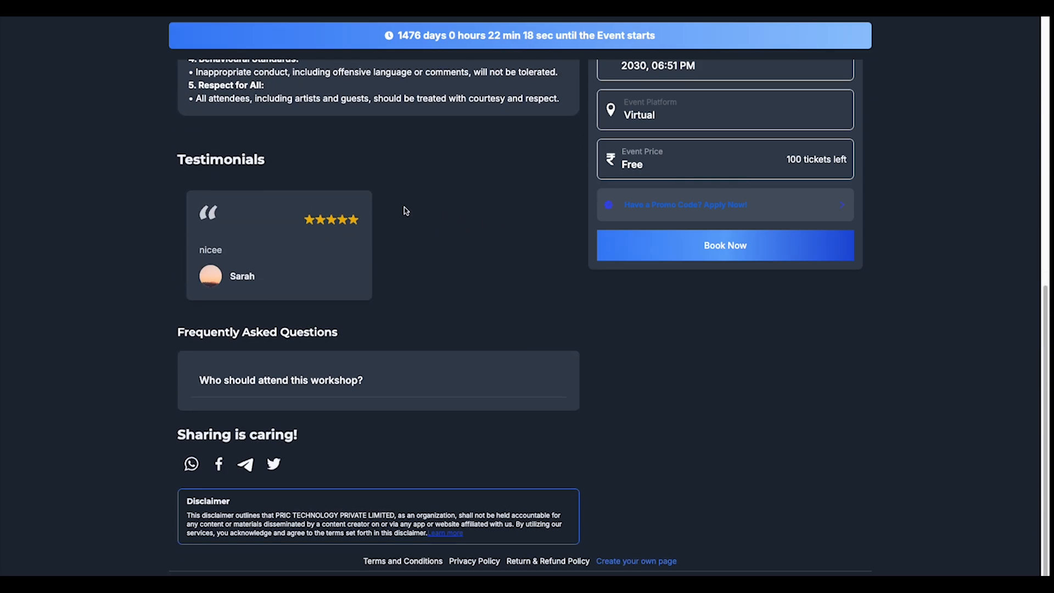
{"action": "scroll", "coordinate": [405, 211], "scroll_direction": "up", "scroll_amount": 9}
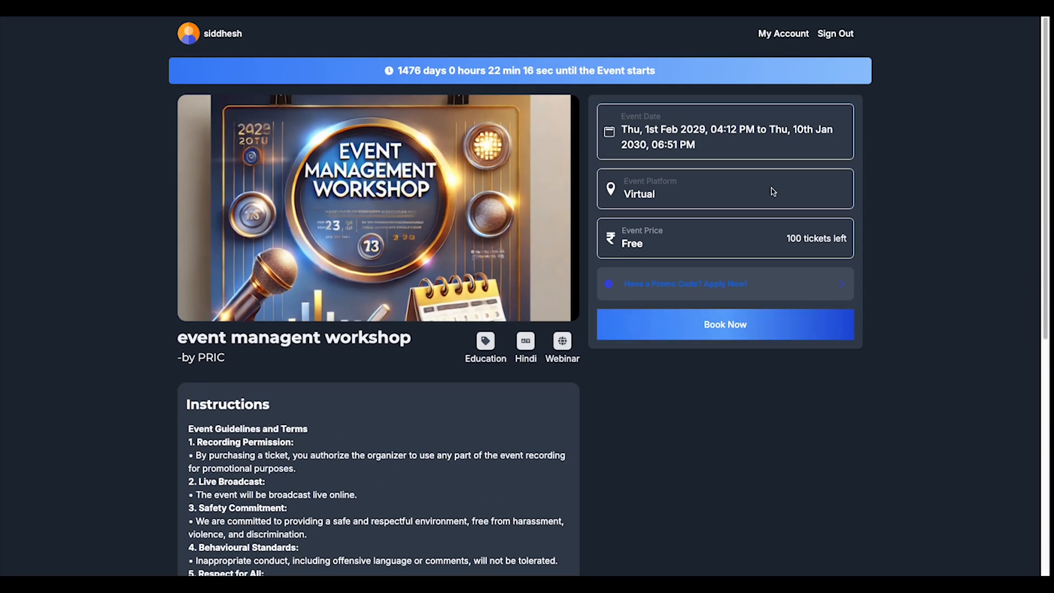